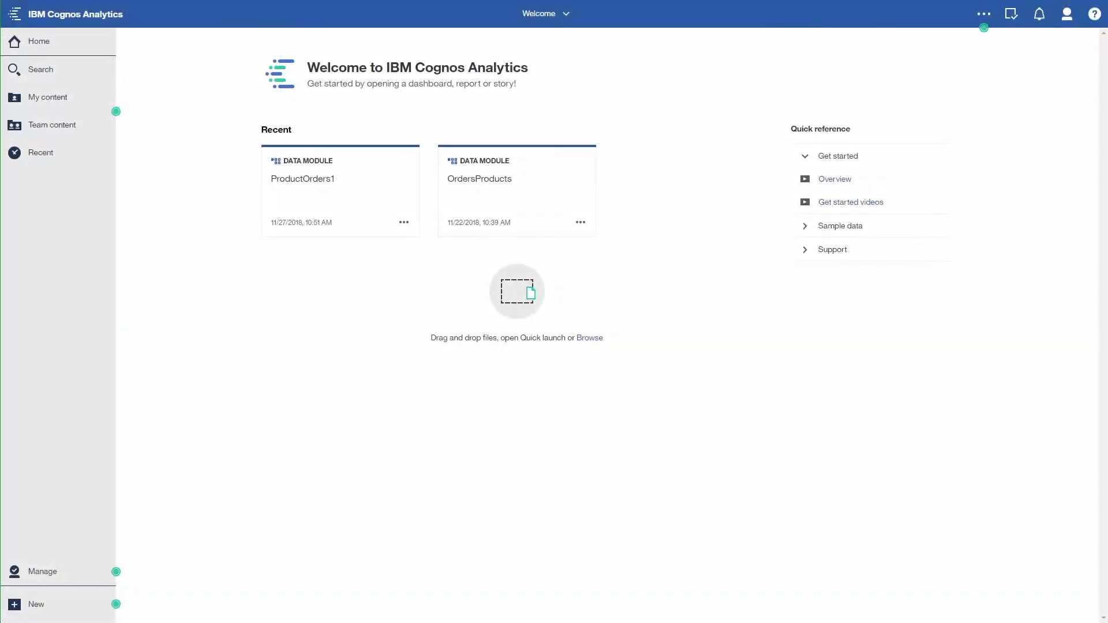
# Start a new data module sourced from the great_outdoors_sales data server's first schema.
pyautogui.click(36, 604)
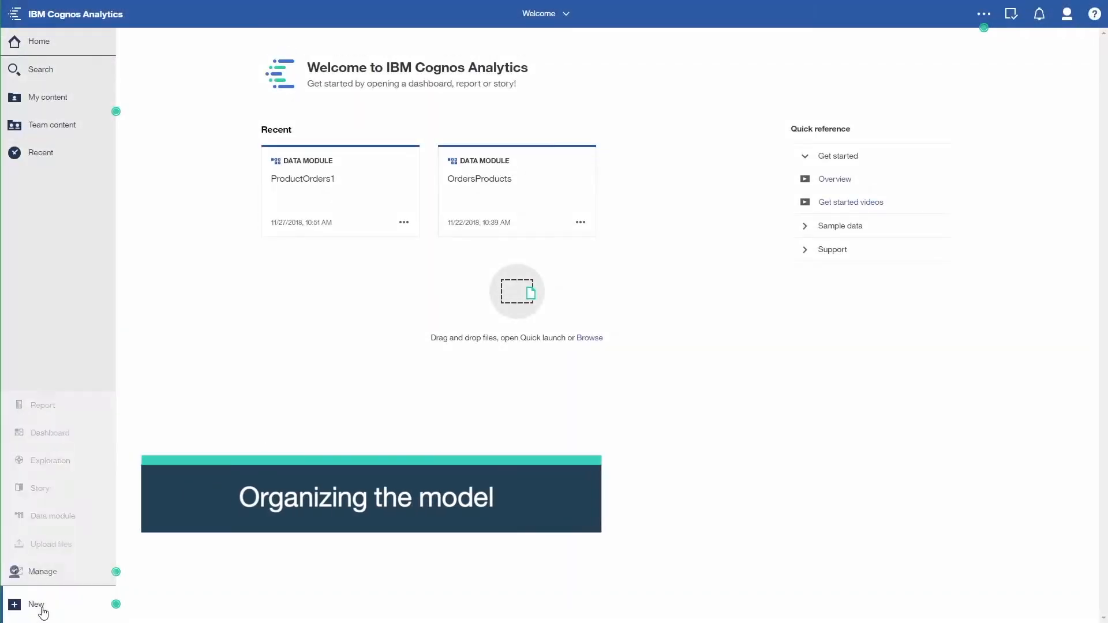
pyautogui.click(48, 516)
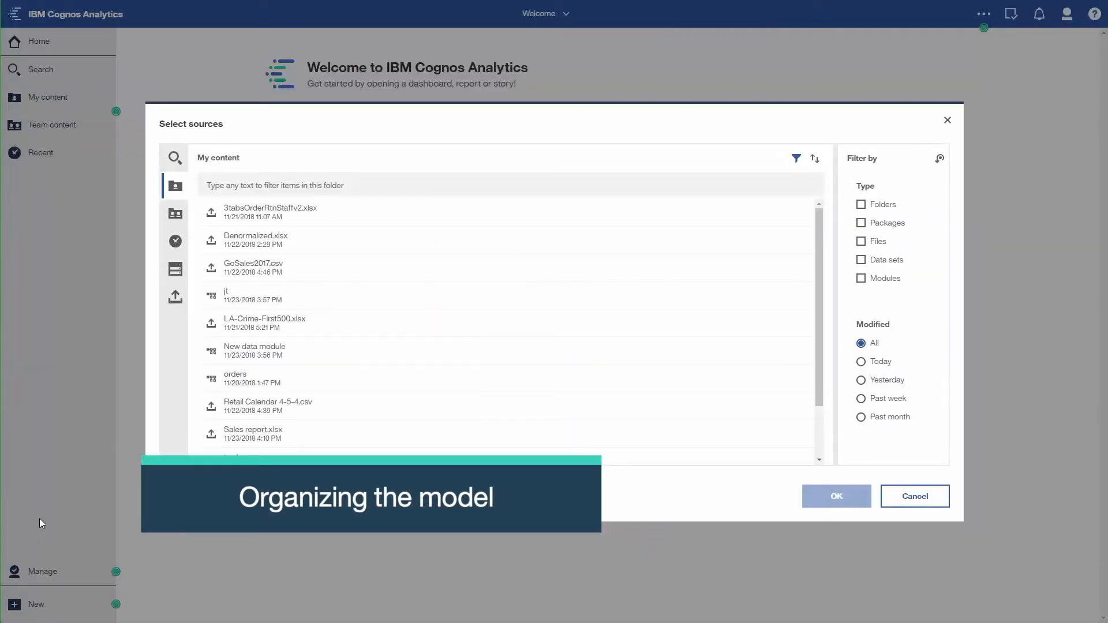
pyautogui.click(175, 269)
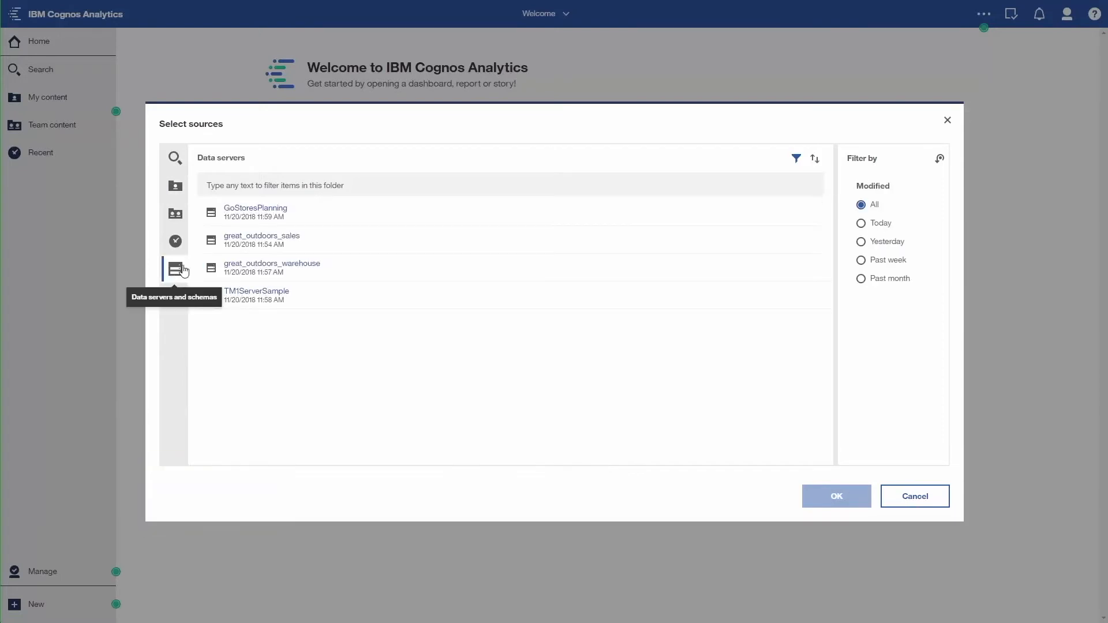
pyautogui.click(253, 243)
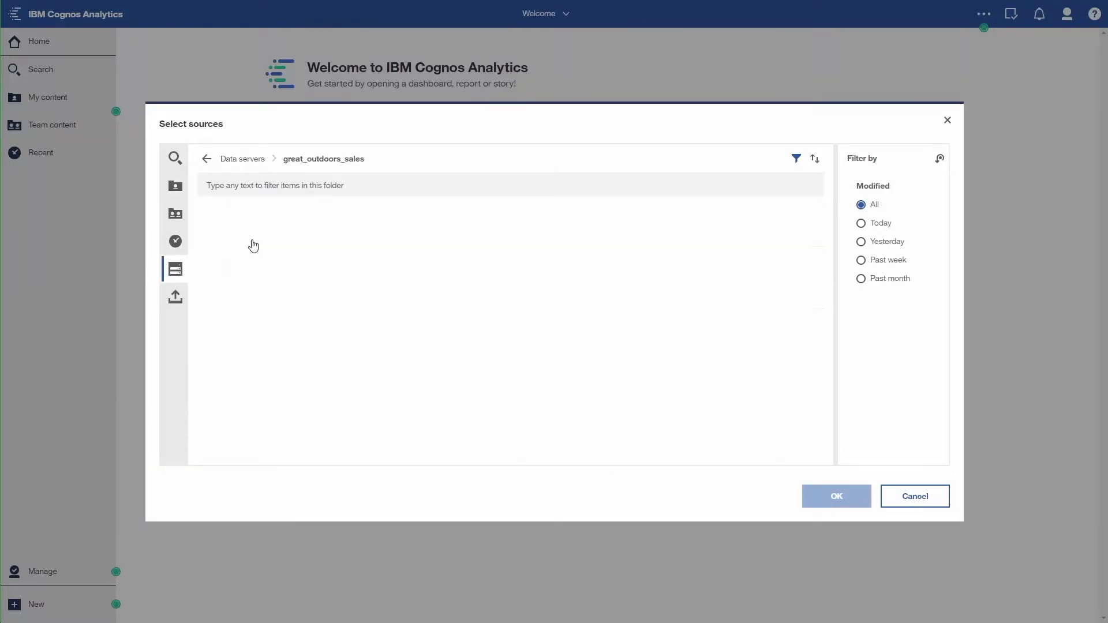
pyautogui.click(255, 215)
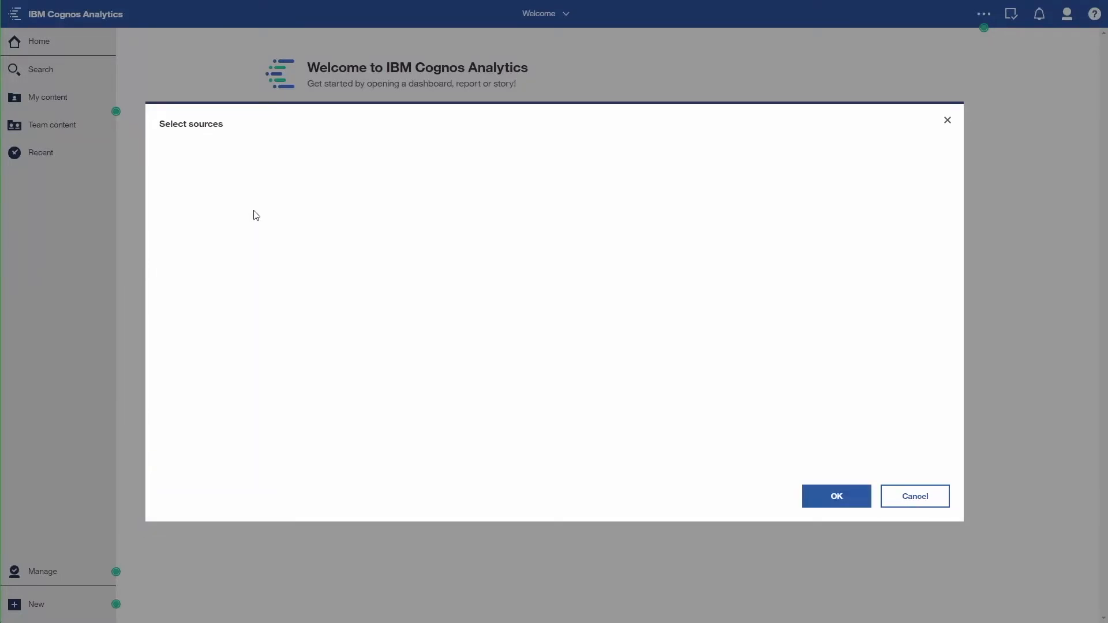
# Pick the tables manually, including Branch and Country, and confirm the selection.
pyautogui.doubleClick(345, 367)
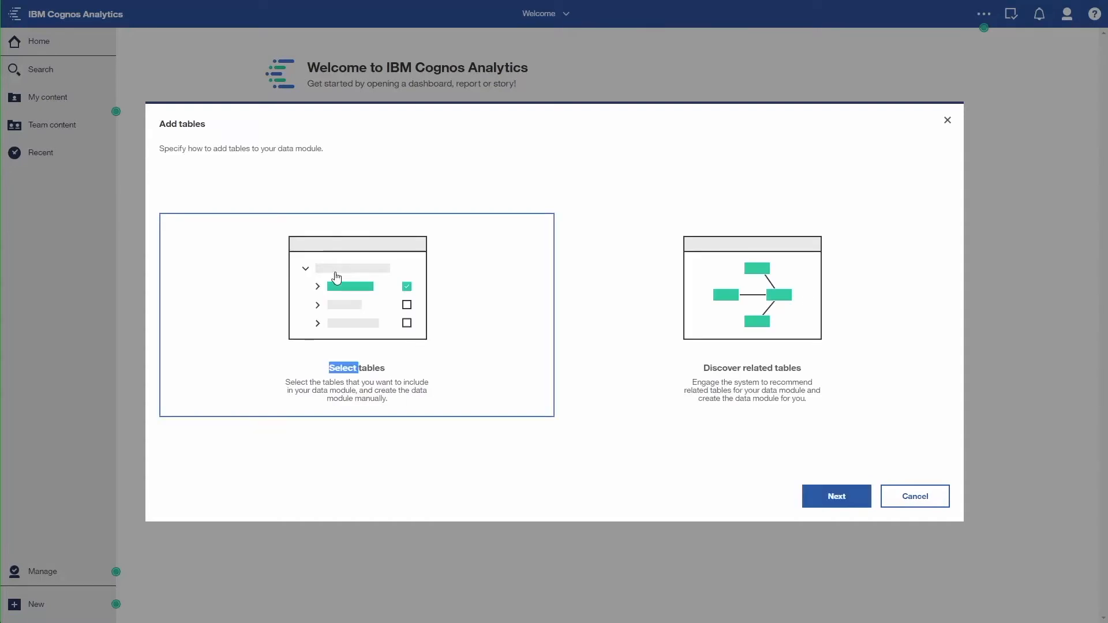
pyautogui.click(300, 229)
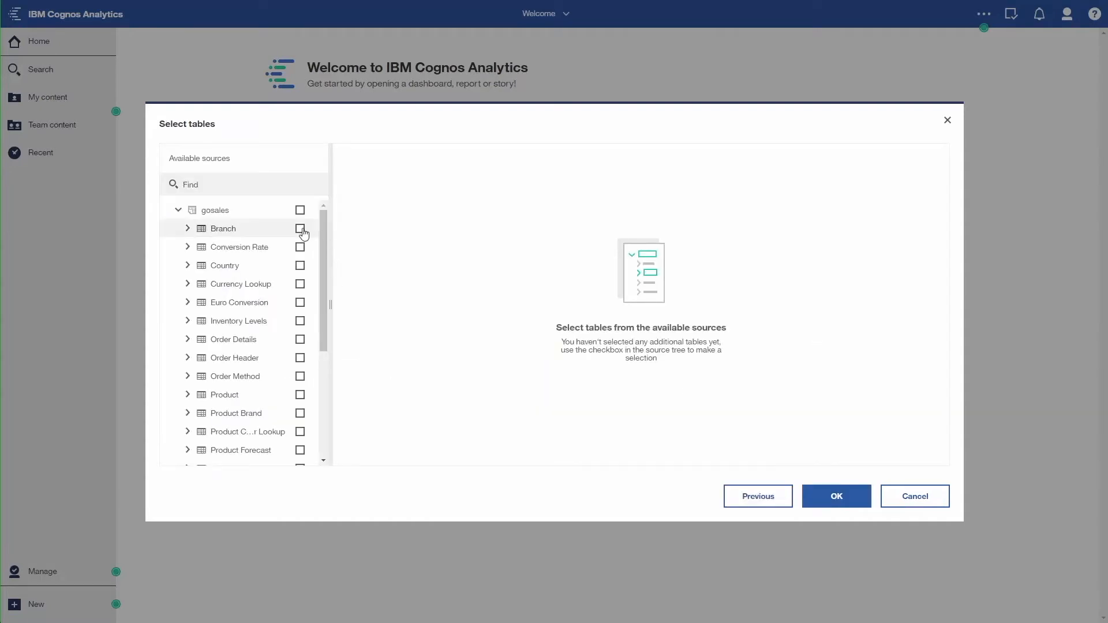
pyautogui.click(300, 266)
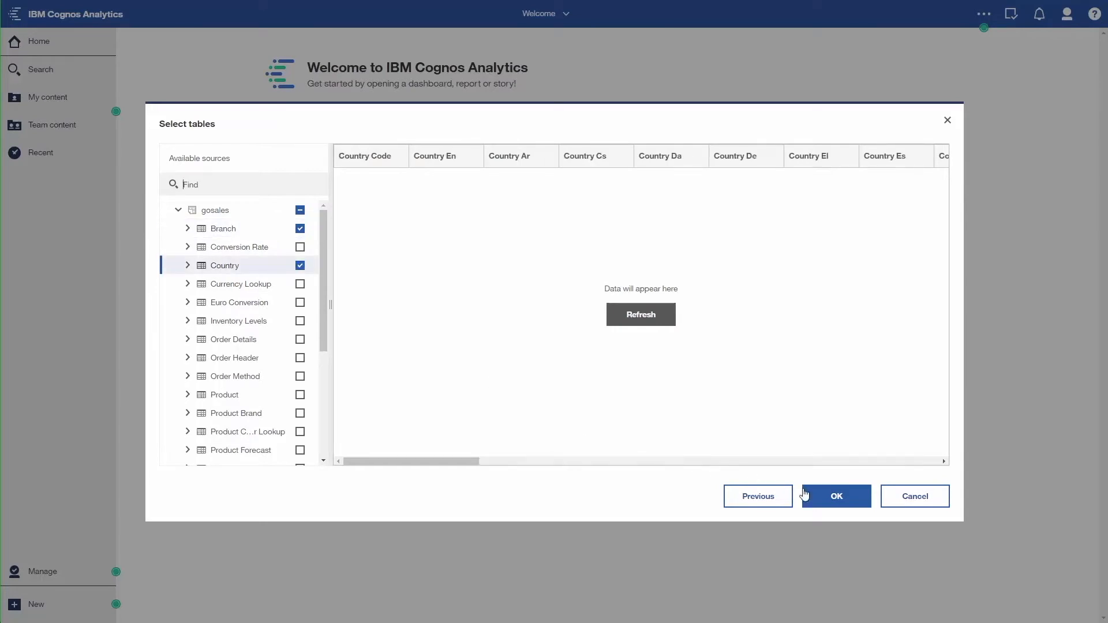
pyautogui.click(826, 498)
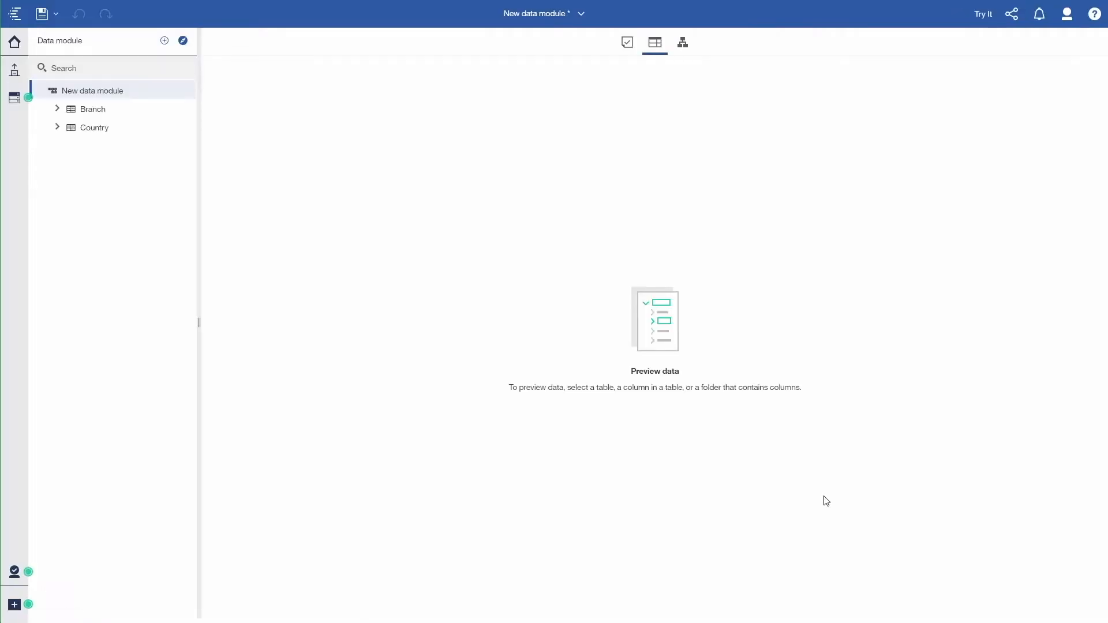
# Remove the Address 1 Mb, Address 2 Mb and Prov State Mb columns from the Branch table.
pyautogui.click(56, 109)
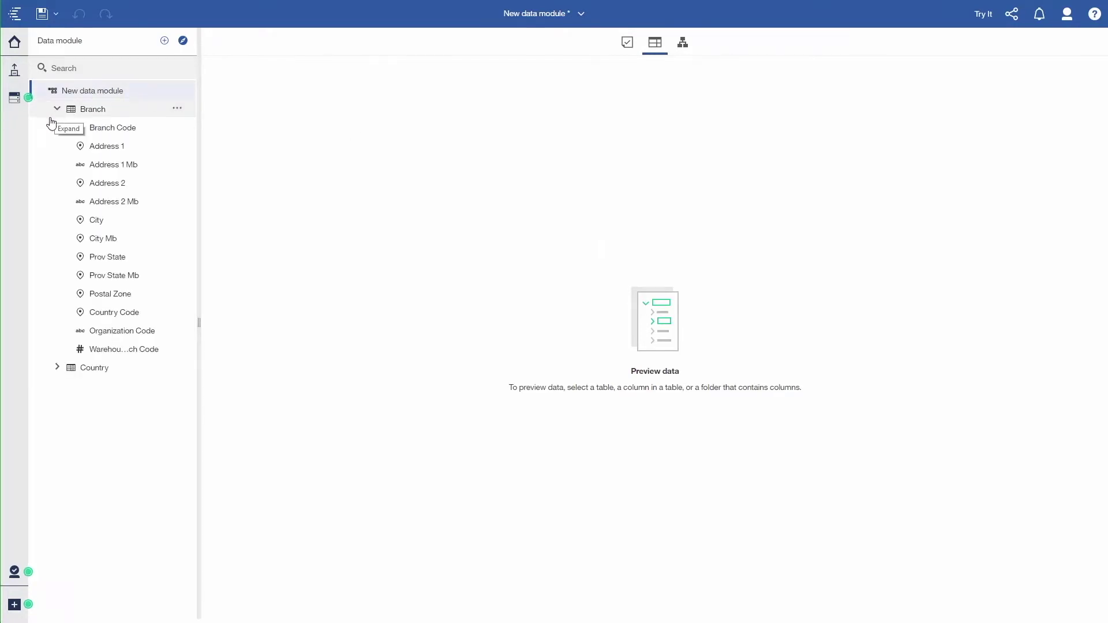
pyautogui.click(114, 164)
pyautogui.keyDown('ctrl'); pyautogui.click(114, 201); pyautogui.keyUp('ctrl')
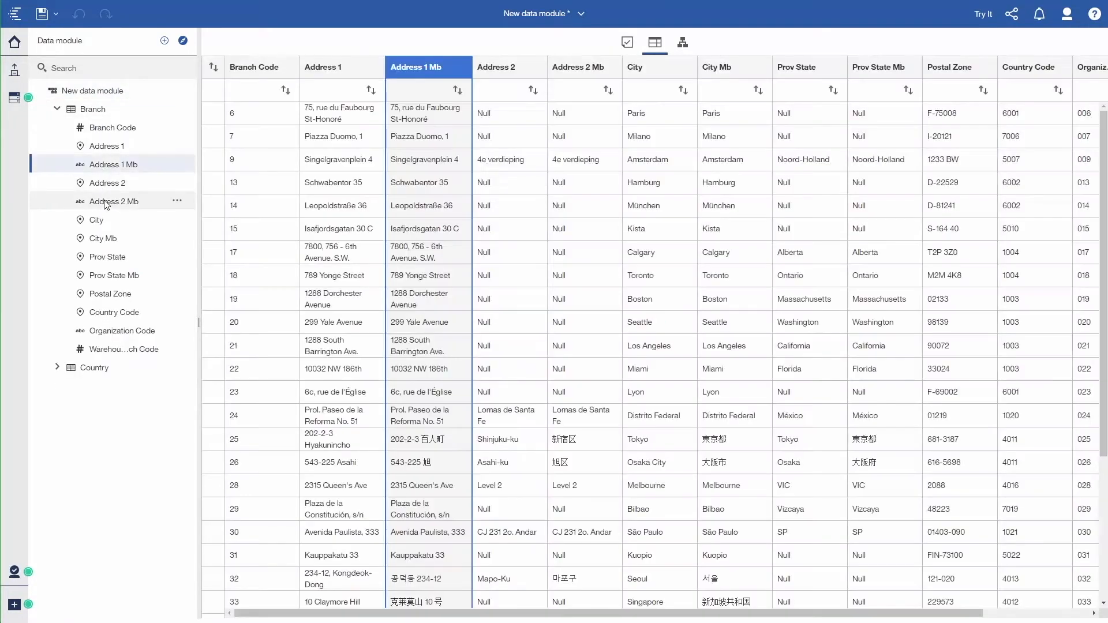
pyautogui.keyDown('ctrl'); pyautogui.click(113, 276); pyautogui.keyUp('ctrl')
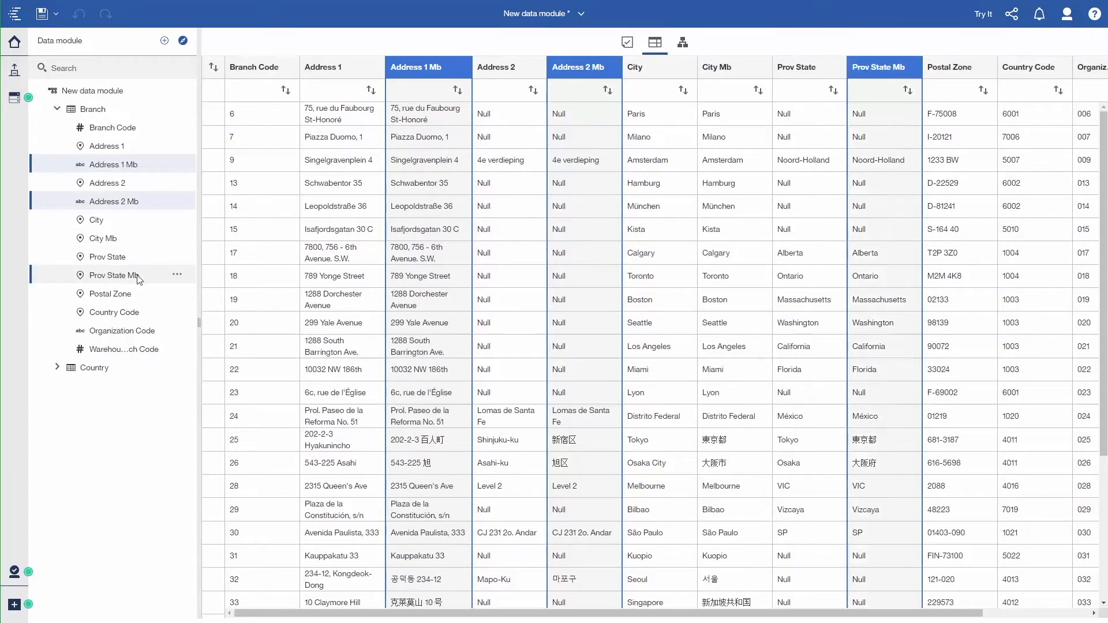
pyautogui.click(177, 277)
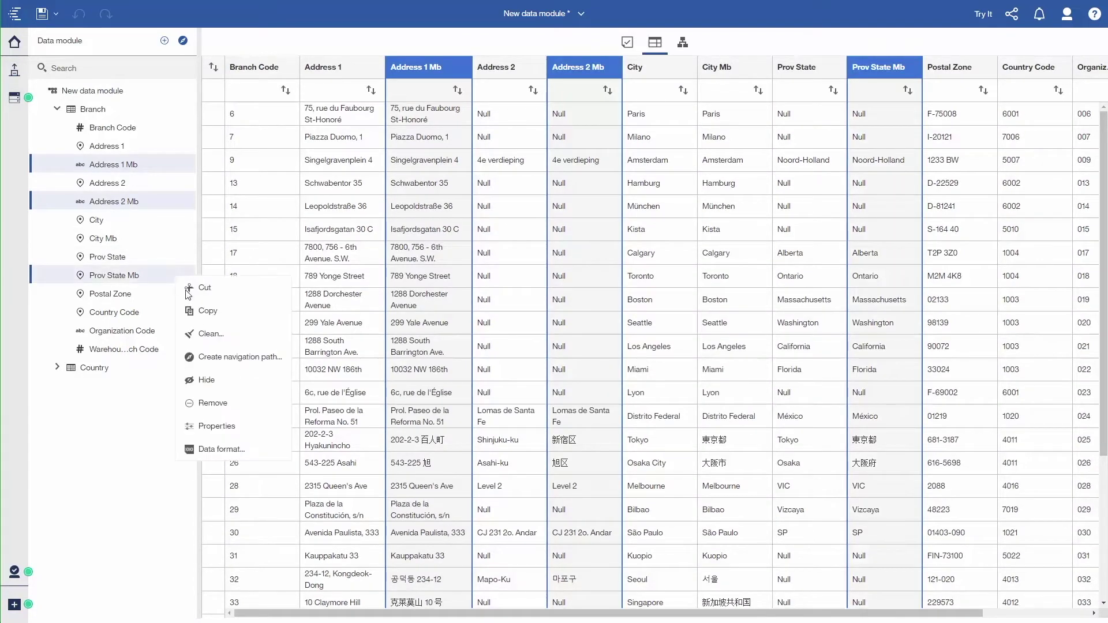
pyautogui.click(212, 403)
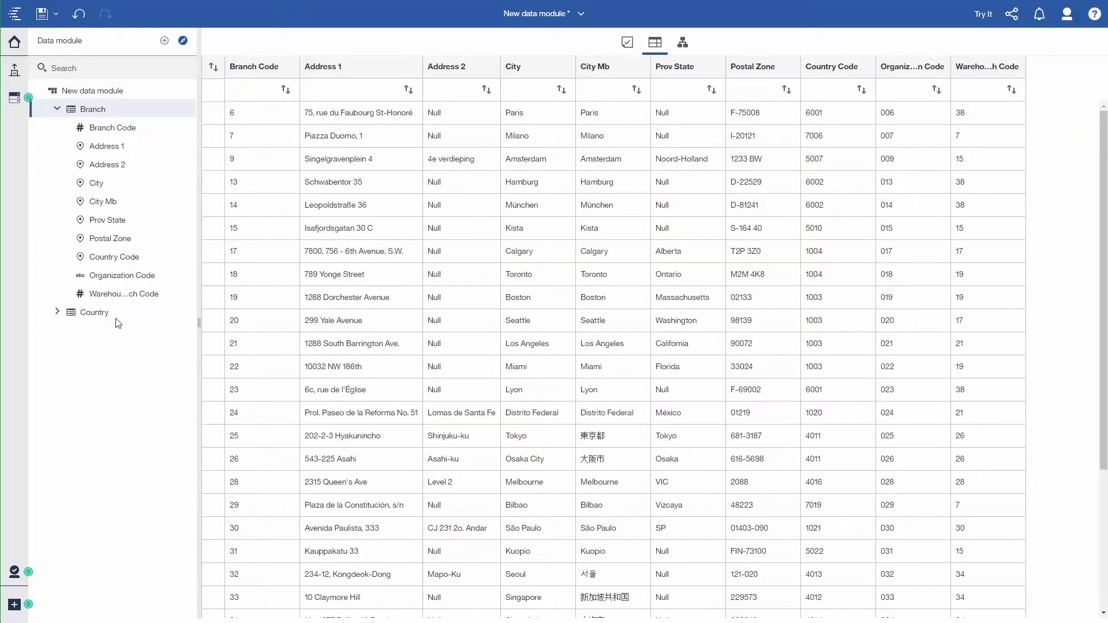
# Remove the foreign-language country name columns, Country Ar through Country Tr, from Country.
pyautogui.click(95, 313)
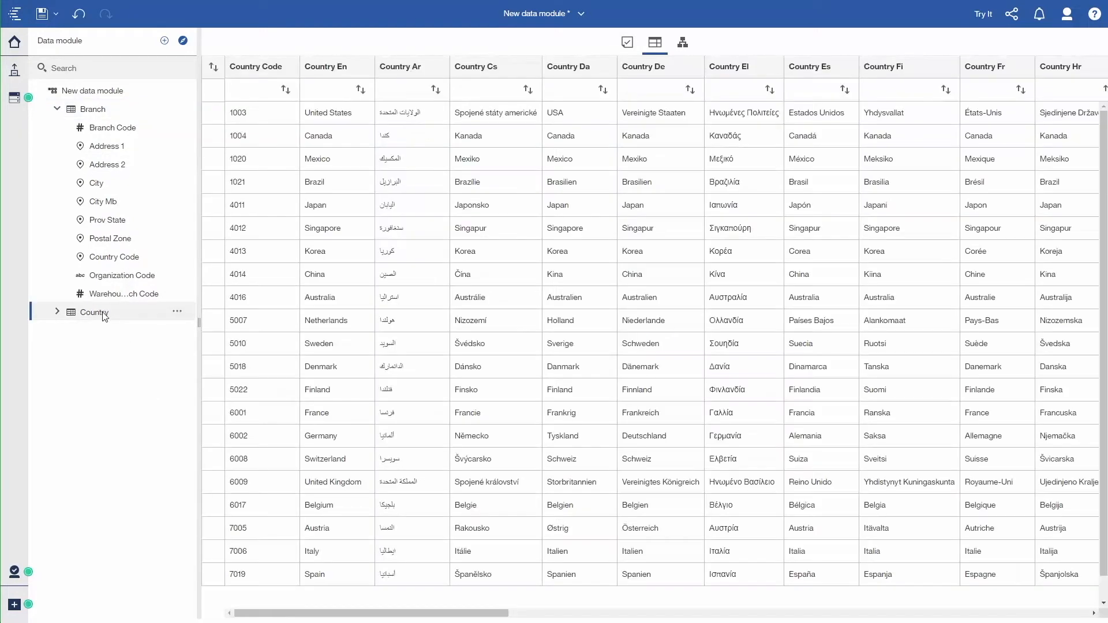
pyautogui.click(57, 313)
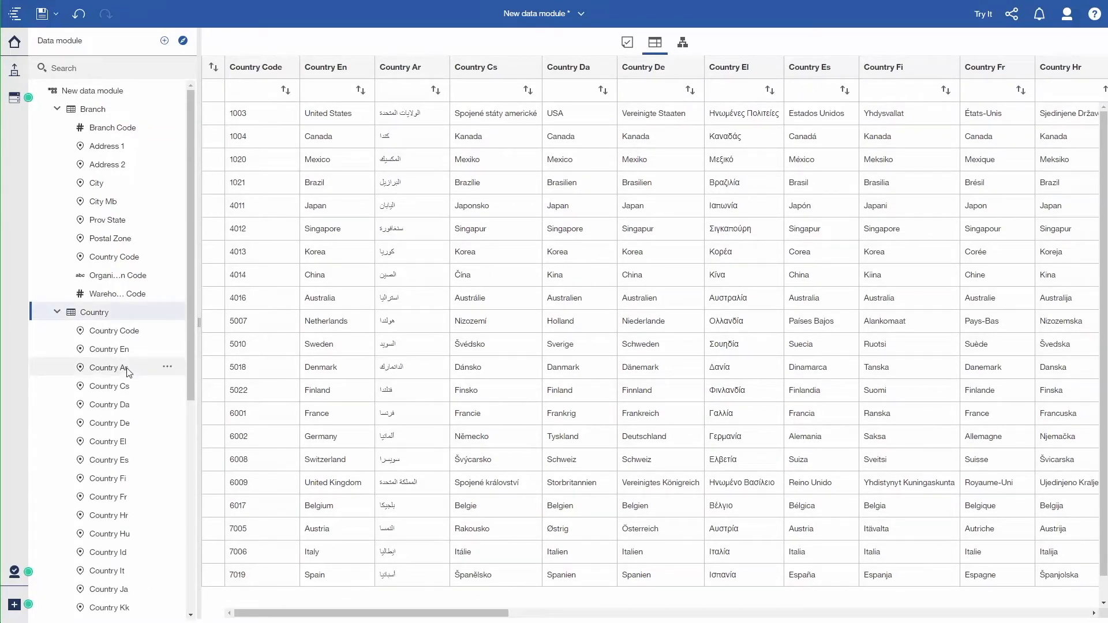
pyautogui.click(108, 368)
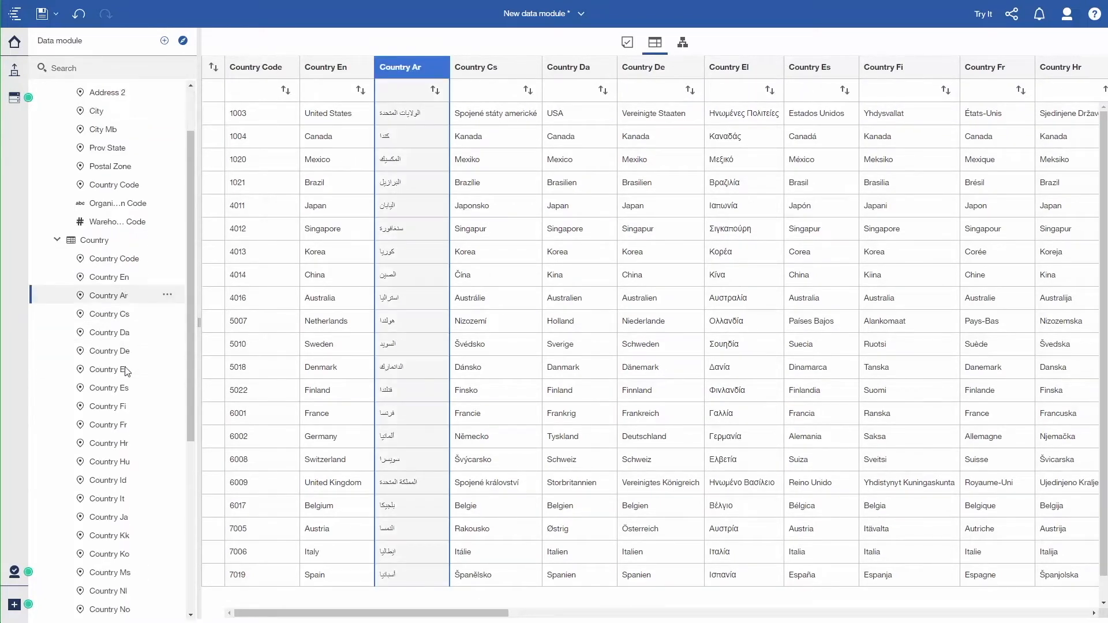
pyautogui.scroll(-5, 125, 371)
pyautogui.scroll(-3, 126, 370)
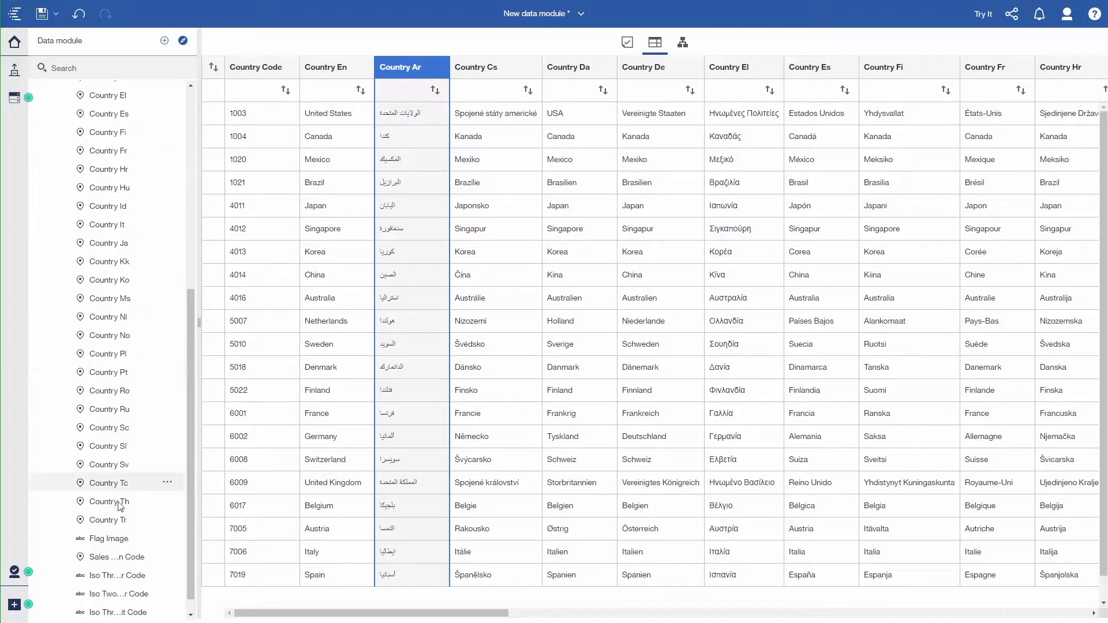
pyautogui.keyDown('shift'); pyautogui.click(113, 520); pyautogui.keyUp('shift')
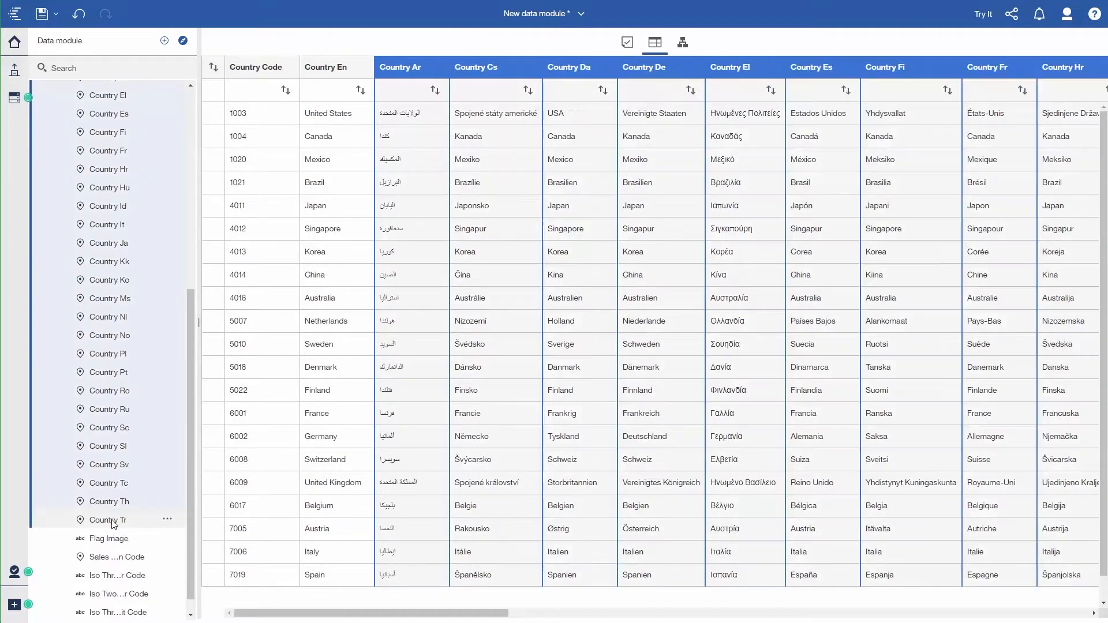
pyautogui.rightClick(165, 520)
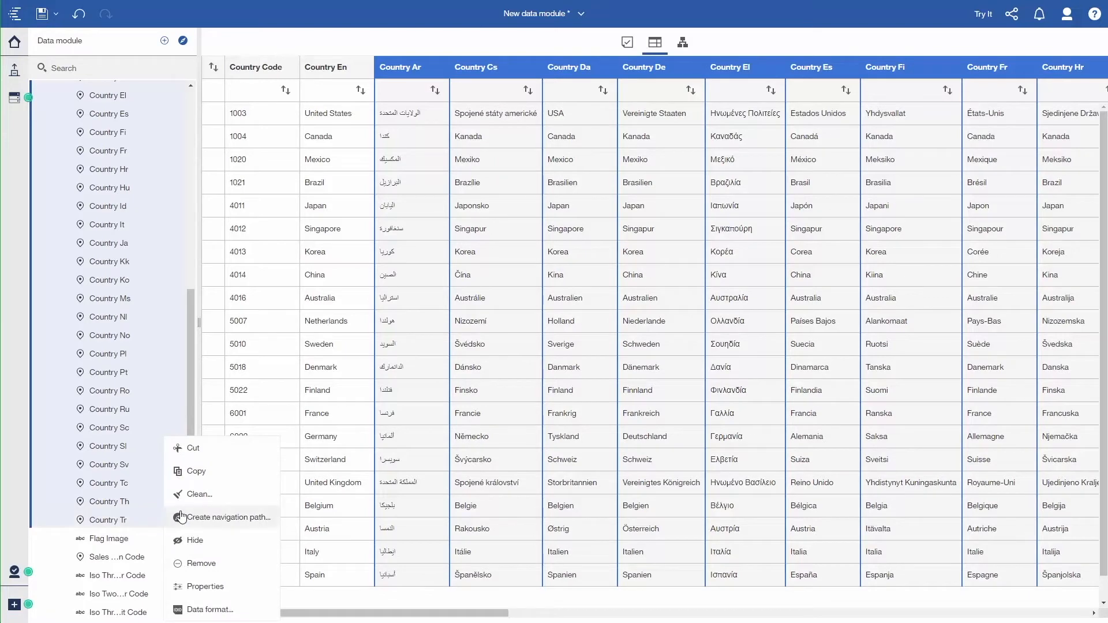
pyautogui.click(201, 564)
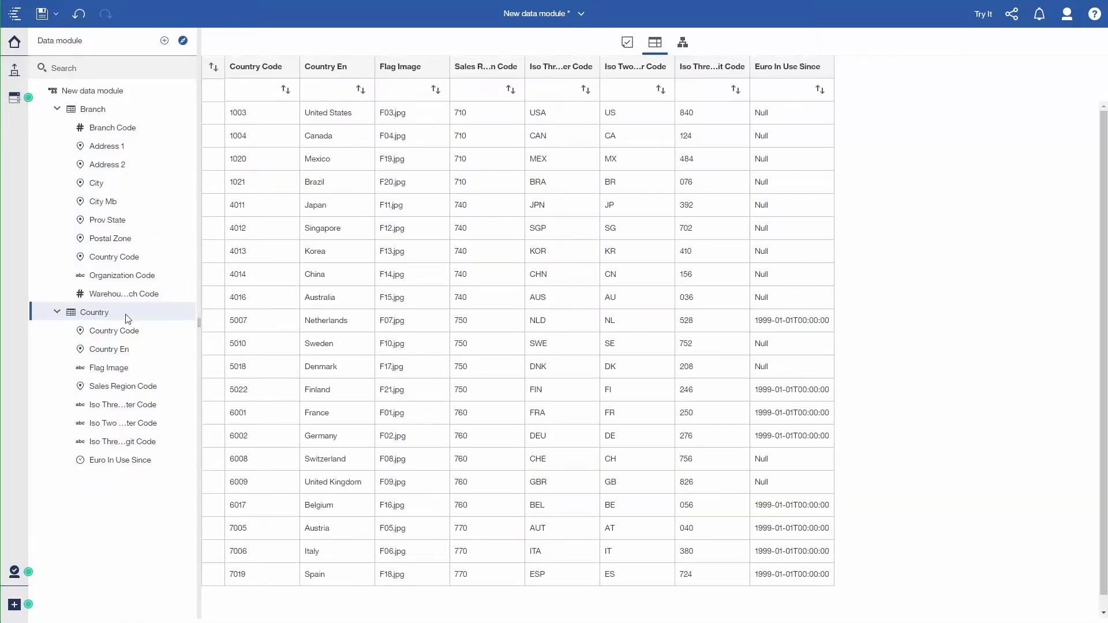
# Add the ProductOrders module's tables from Team content > A-Demo and show the relationship diagram.
pyautogui.click(165, 42)
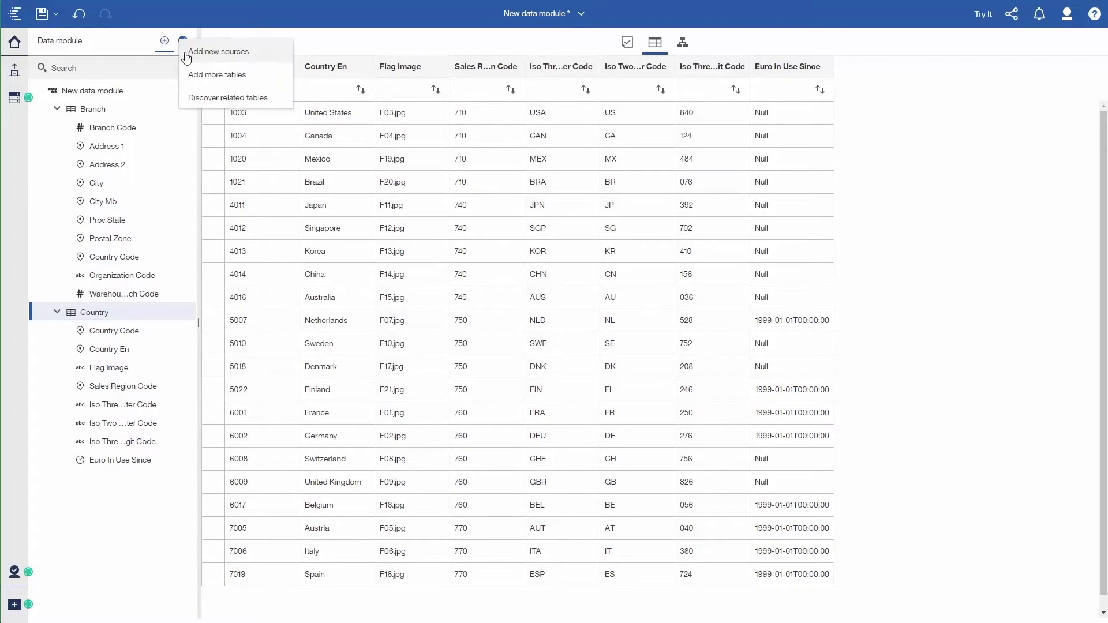
pyautogui.click(200, 54)
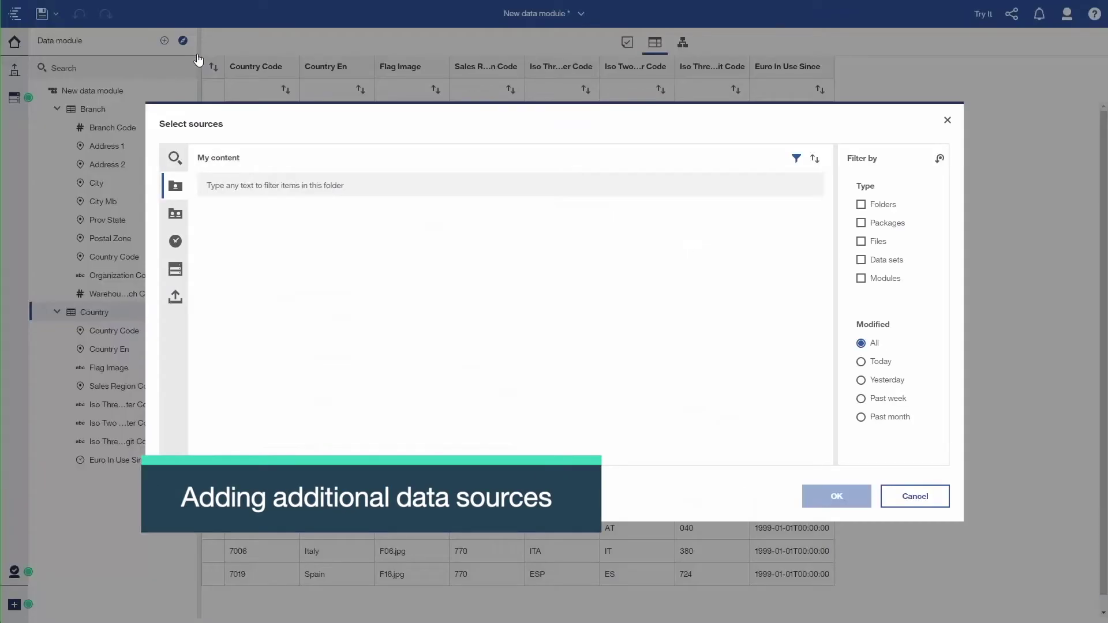
pyautogui.click(175, 213)
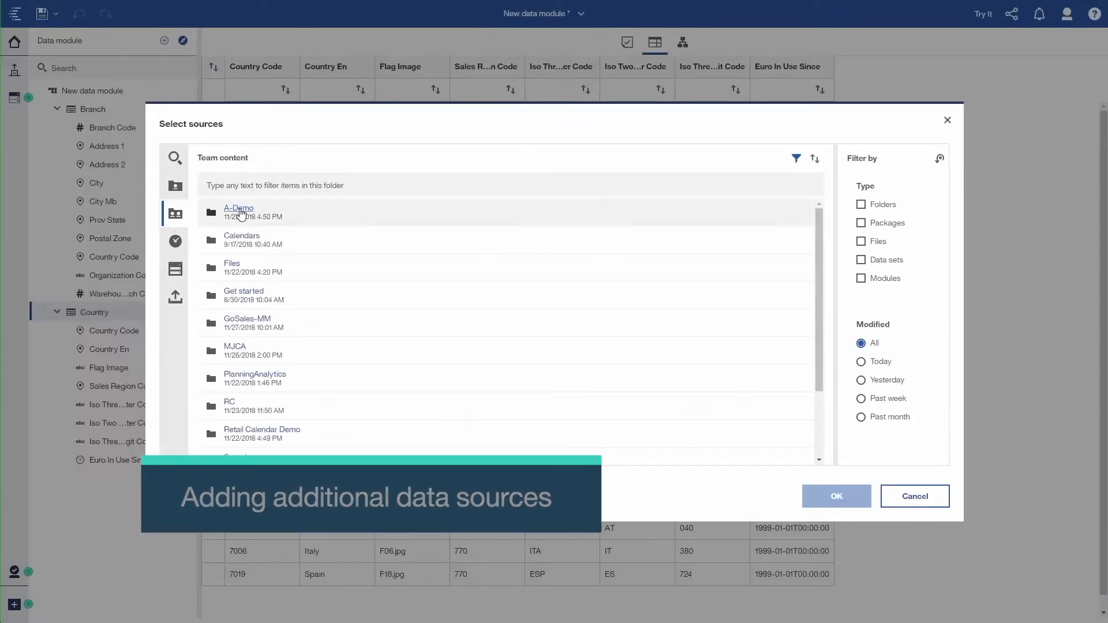
pyautogui.click(238, 209)
pyautogui.doubleClick(252, 295)
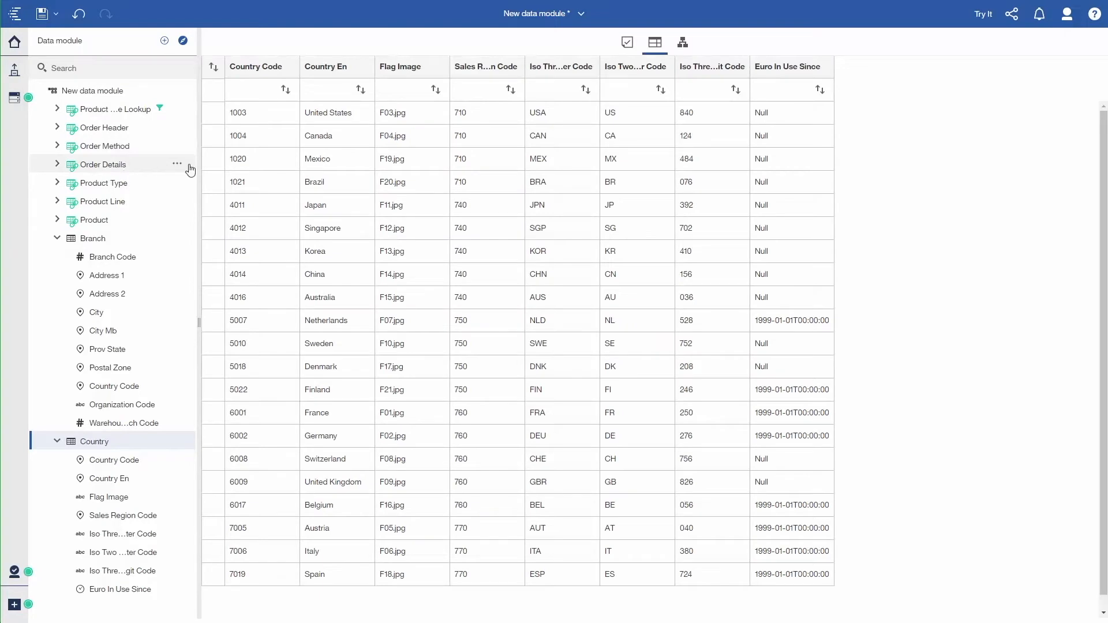
pyautogui.click(681, 43)
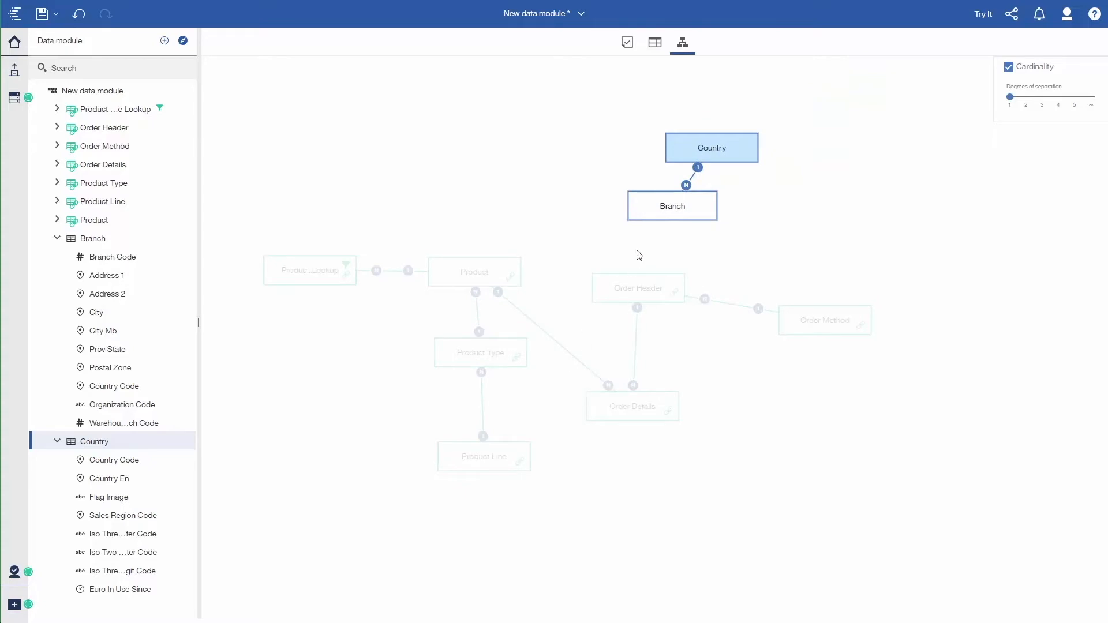
# Fit the diagram, select Branch and Order Header, and start creating a relationship between them.
pyautogui.moveTo(92, 90)
pyautogui.click(120, 96)
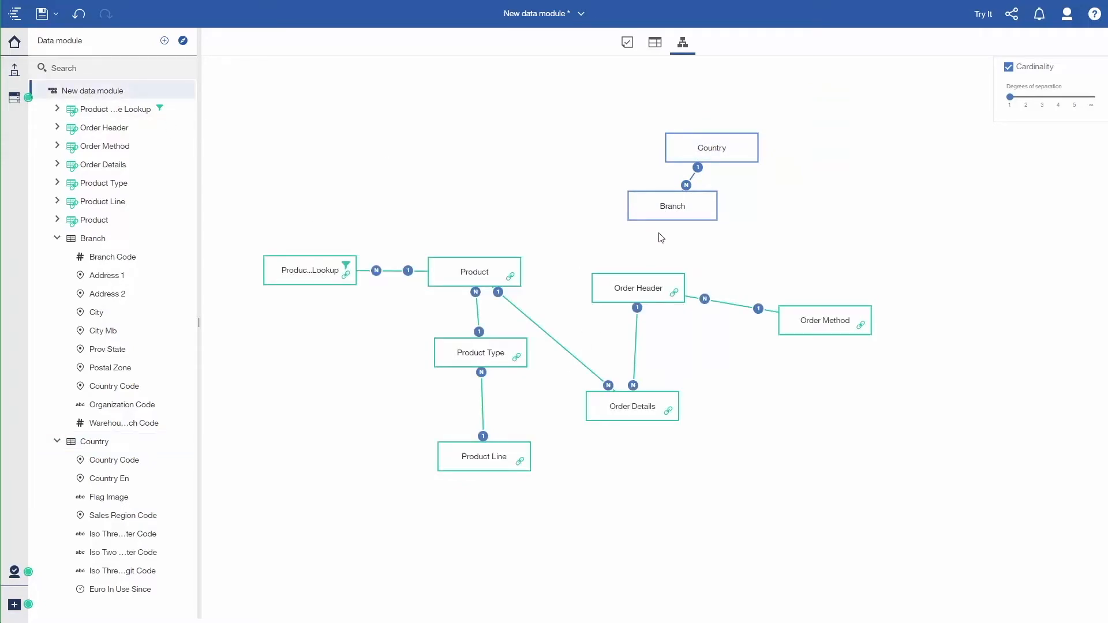
pyautogui.click(142, 243)
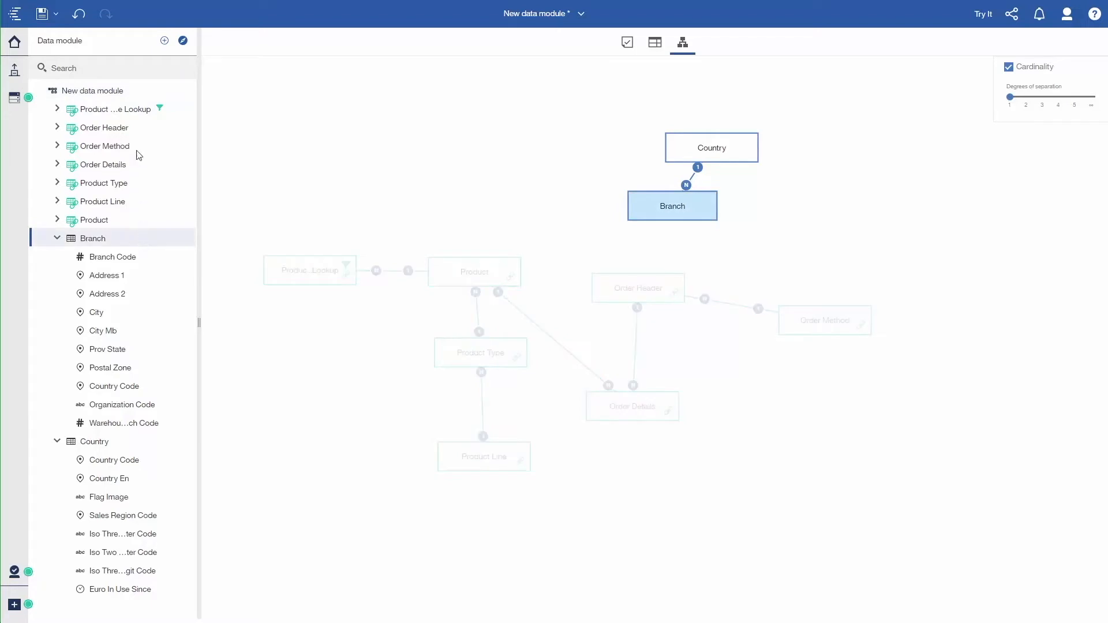
pyautogui.click(127, 128)
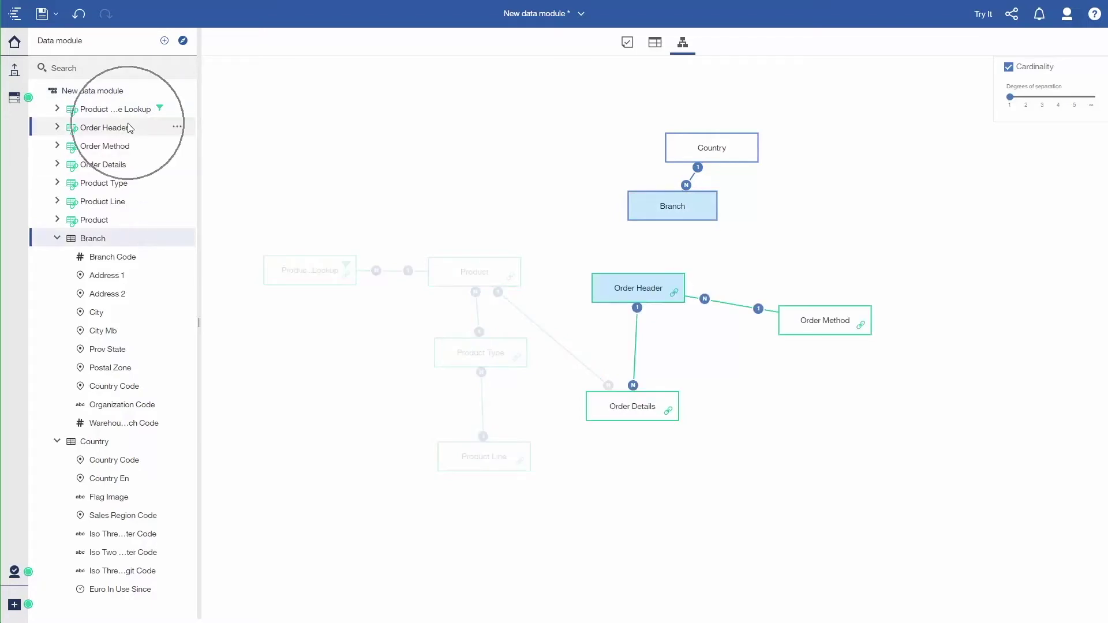
pyautogui.click(176, 127)
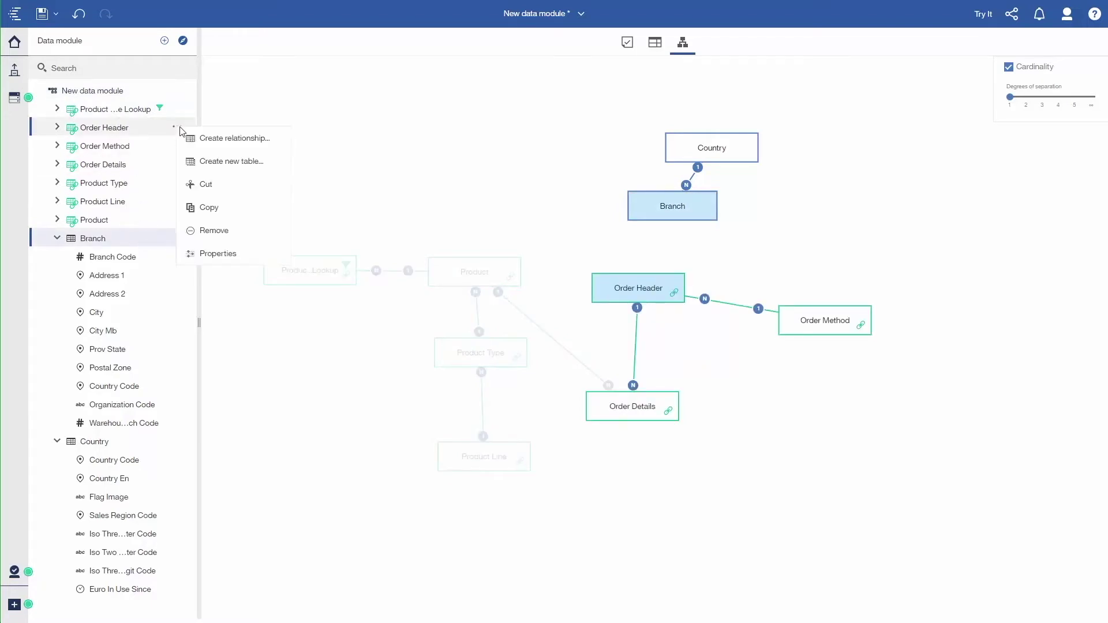
pyautogui.click(211, 144)
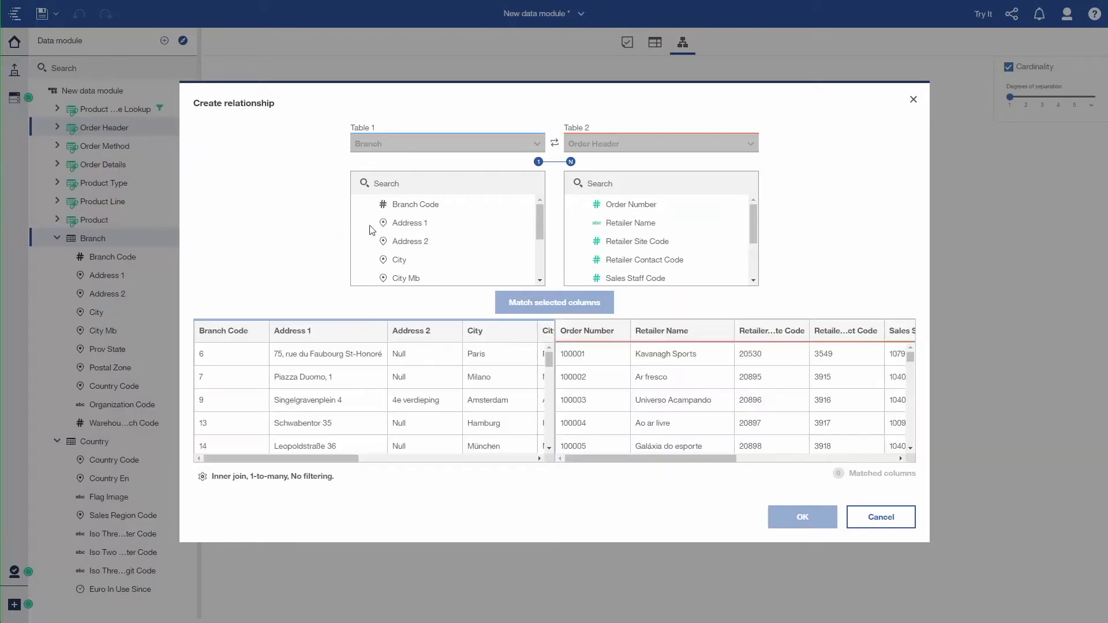
# Match Branch Code with Sales Branch Code, review the one-to-many join settings, and confirm the relationship.
pyautogui.click(414, 206)
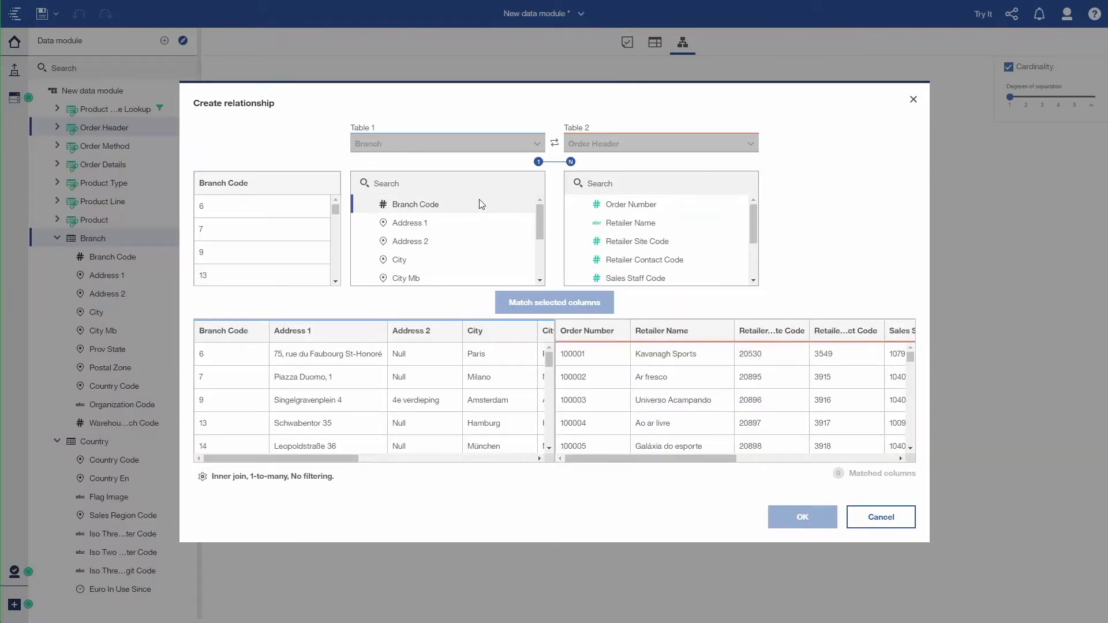
pyautogui.click(753, 280)
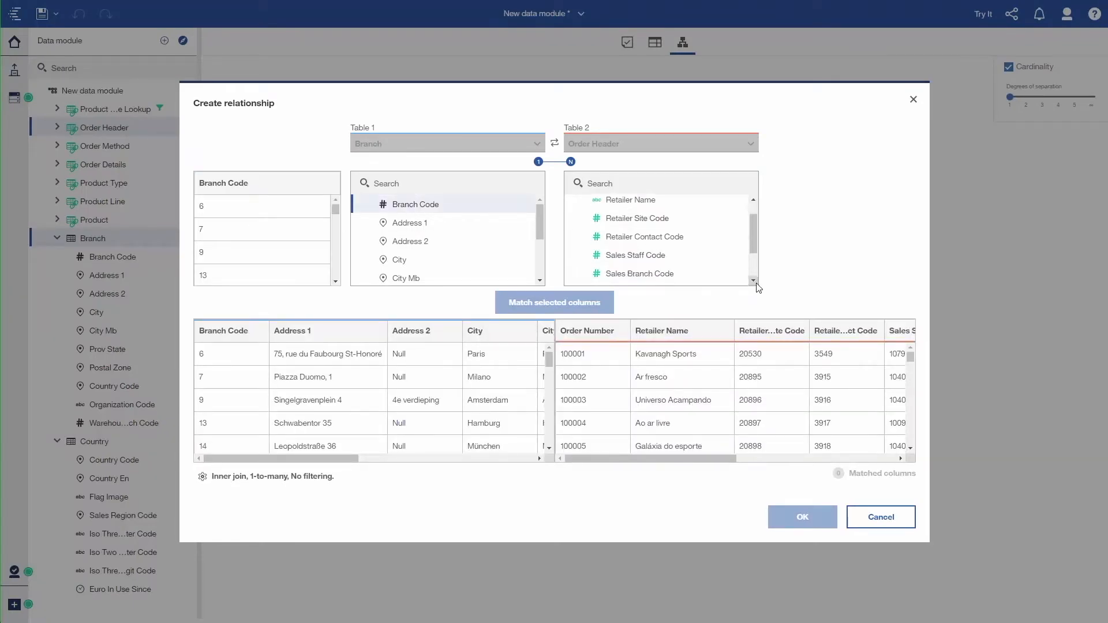
pyautogui.click(753, 280)
pyautogui.click(688, 251)
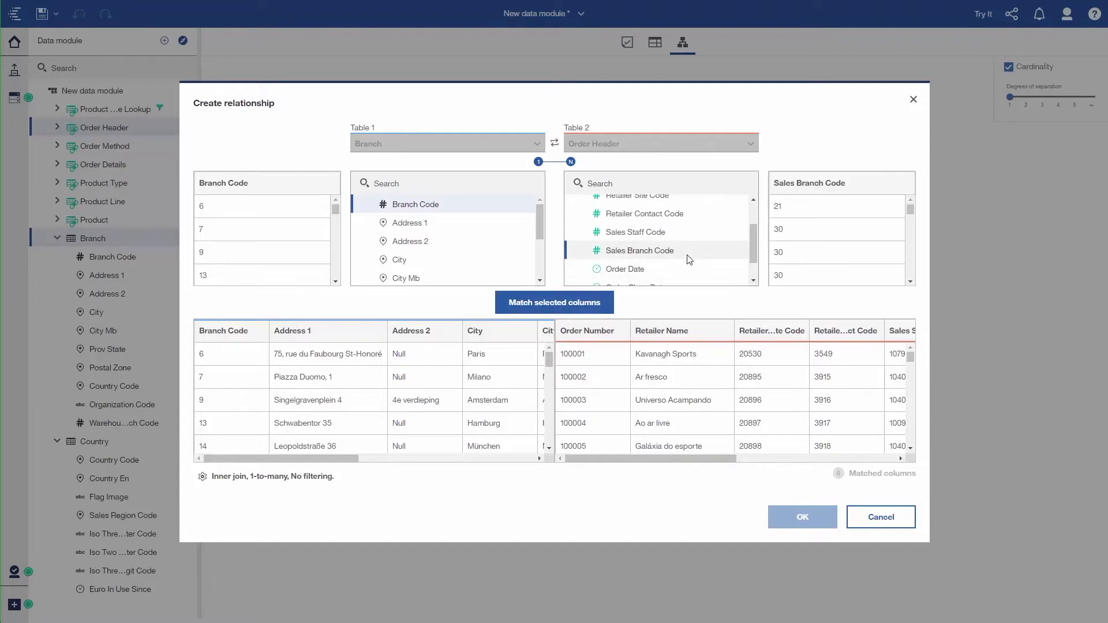
pyautogui.scroll(-3, 317, 237)
pyautogui.scroll(-3, 317, 237)
pyautogui.click(538, 305)
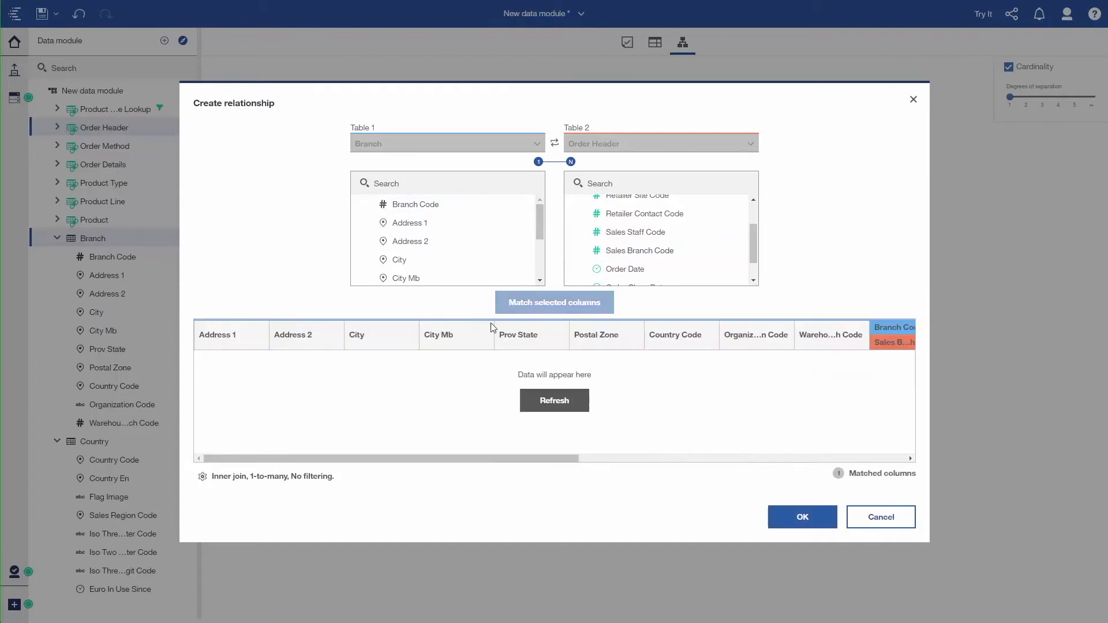
pyautogui.click(291, 478)
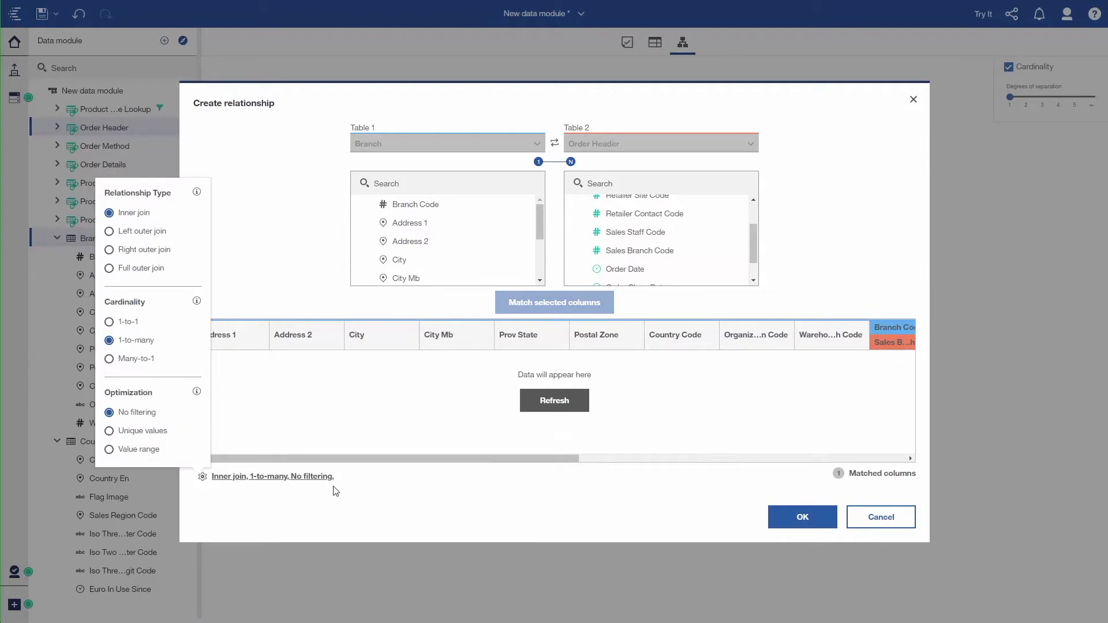
pyautogui.click(802, 516)
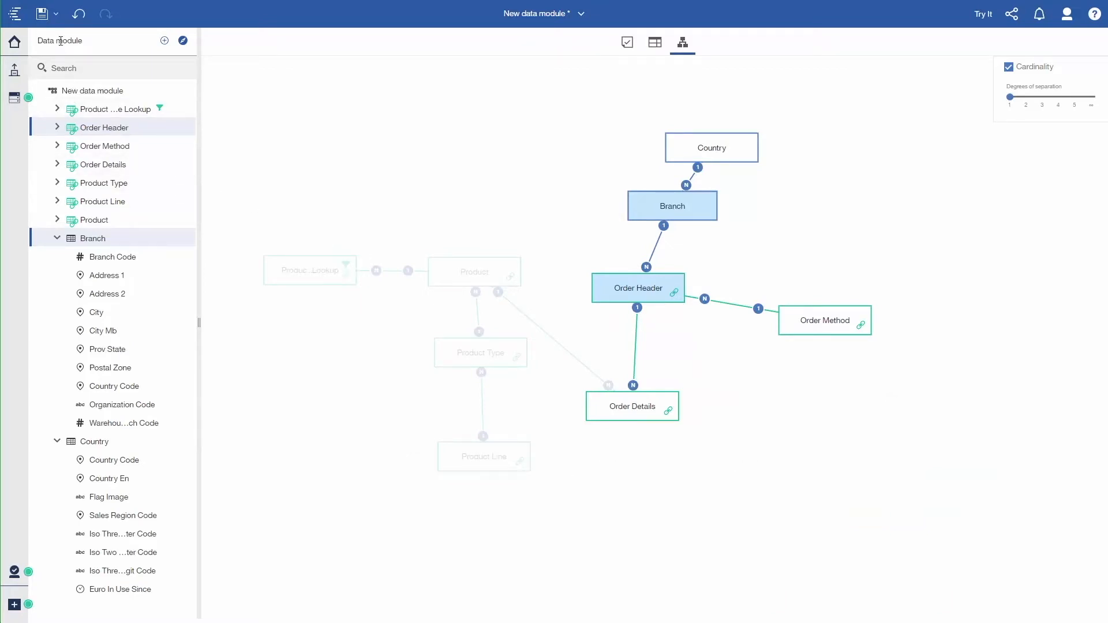
# Save the module as ProductOrdersGeo1 in the Team content A-Demo folder.
pyautogui.click(56, 13)
pyautogui.click(53, 71)
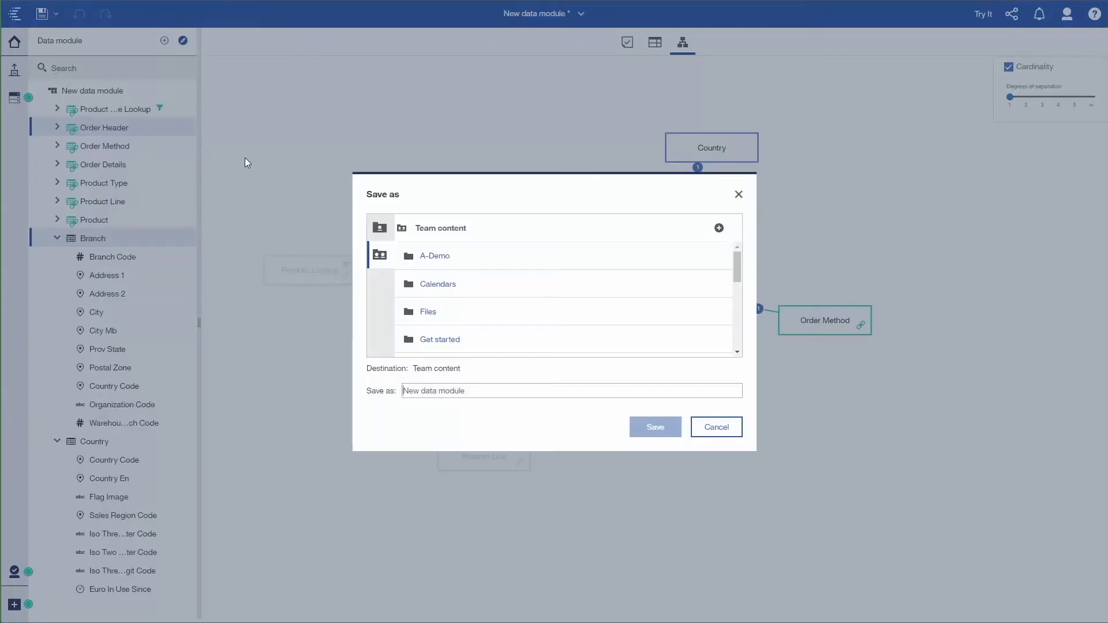
pyautogui.click(433, 257)
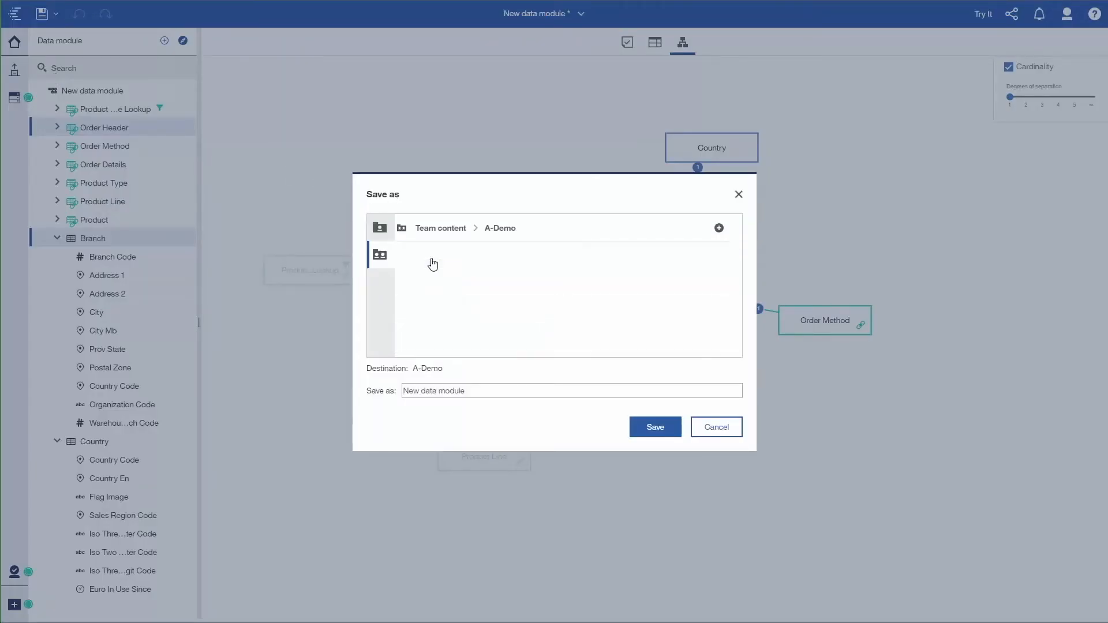
pyautogui.doubleClick(479, 391)
pyautogui.tripleClick(479, 392)
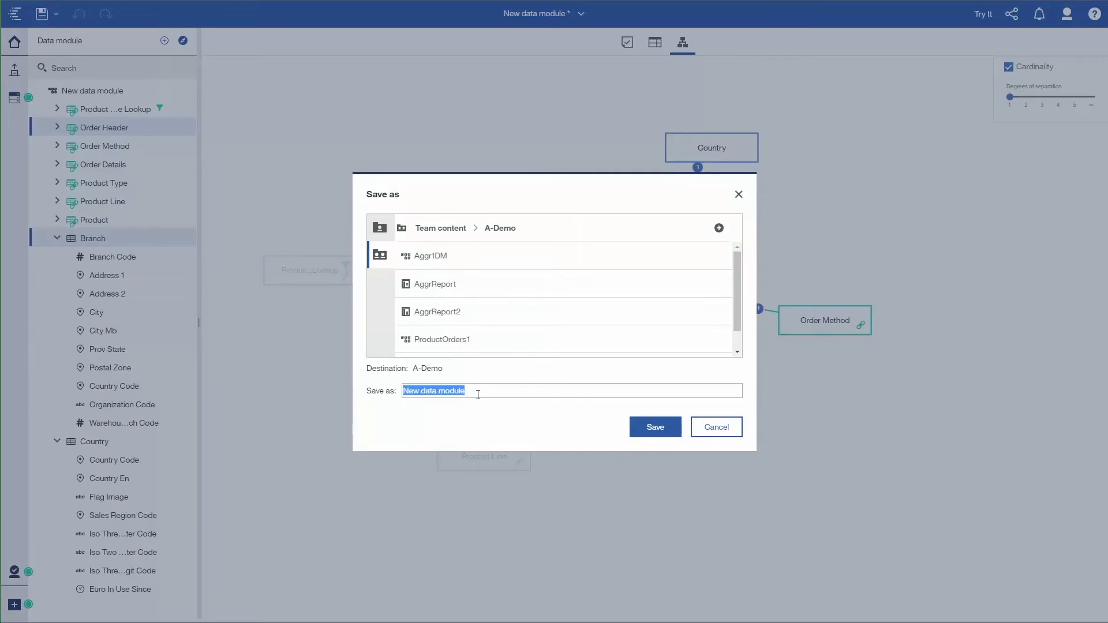
pyautogui.write('ProductOrdersGeo')
pyautogui.doubleClick(478, 393)
pyautogui.write('1')
pyautogui.click(655, 426)
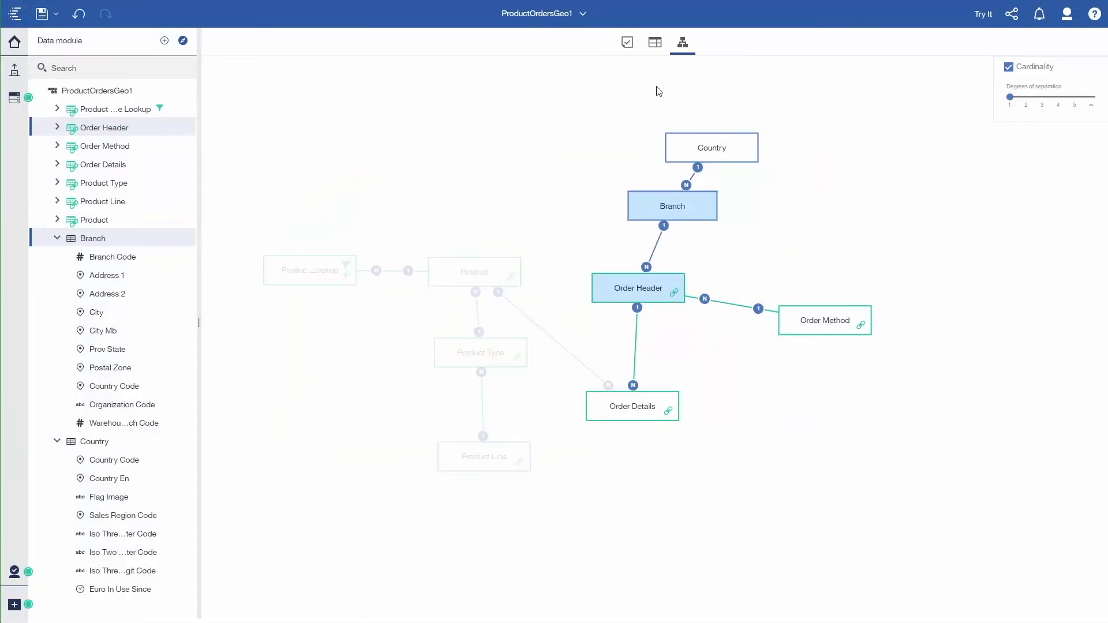
# From the grid view's Sources list, open Set data security for the gosales Country table.
pyautogui.click(654, 43)
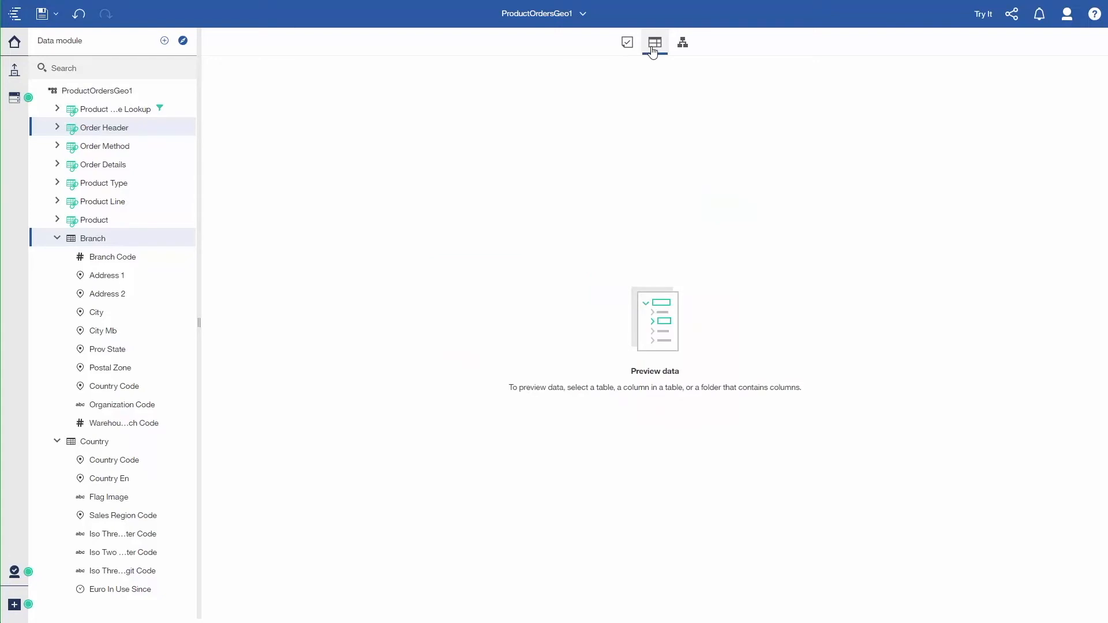
pyautogui.click(13, 97)
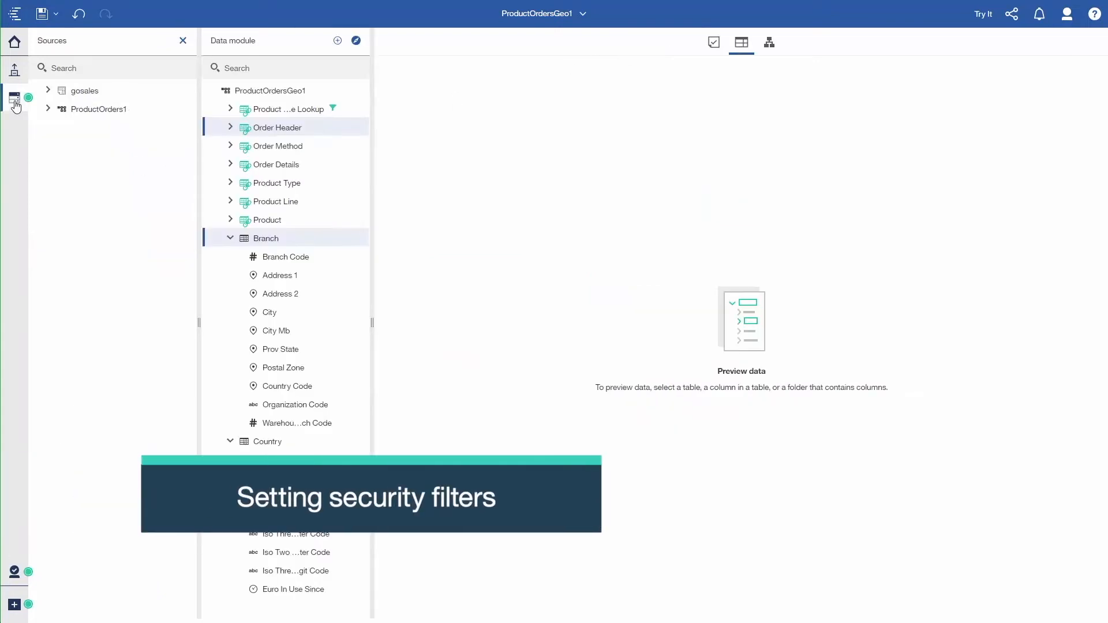
pyautogui.moveTo(86, 91)
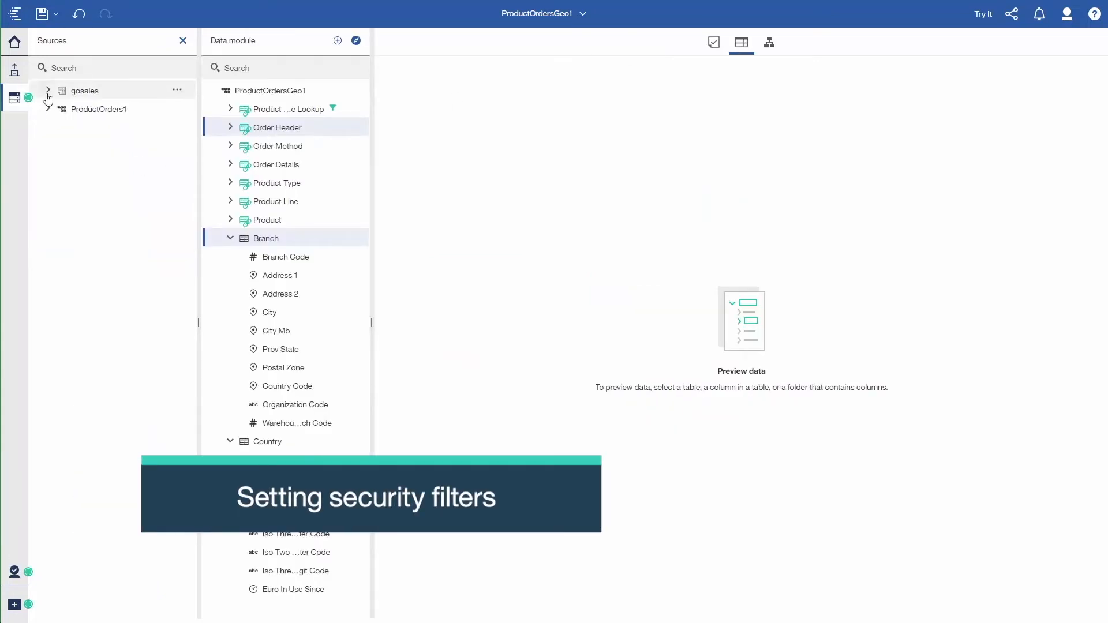
pyautogui.click(48, 90)
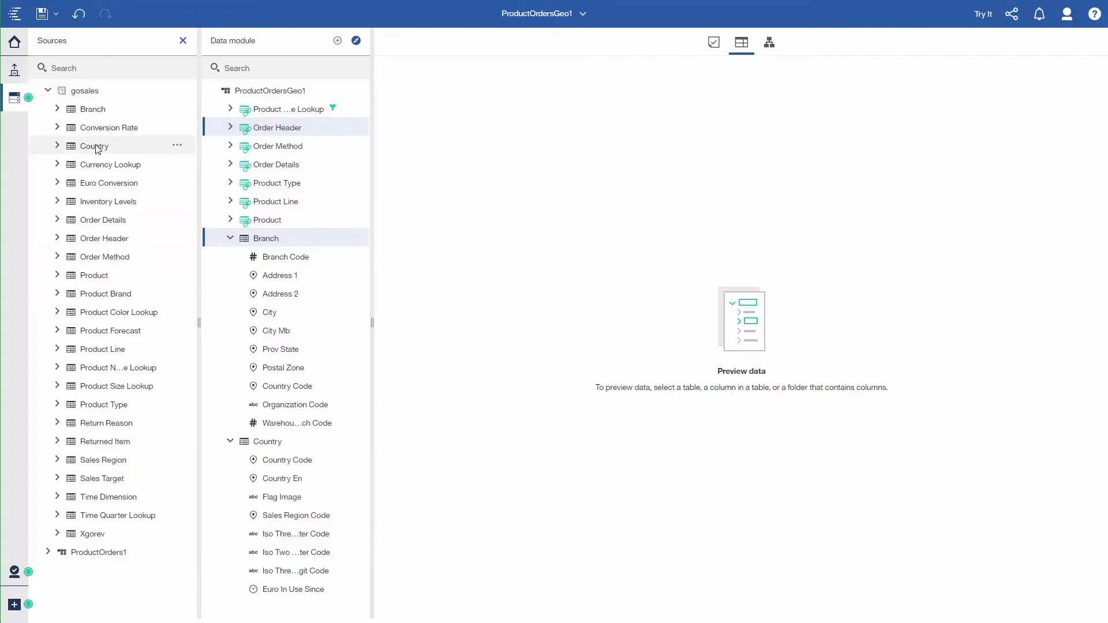
pyautogui.click(177, 146)
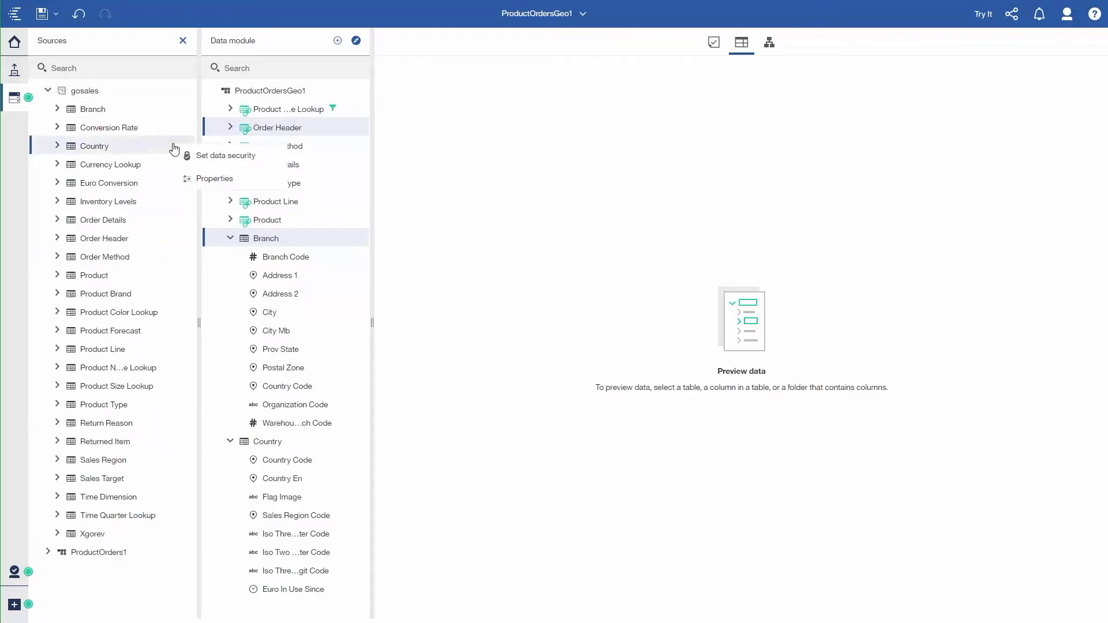
pyautogui.click(231, 157)
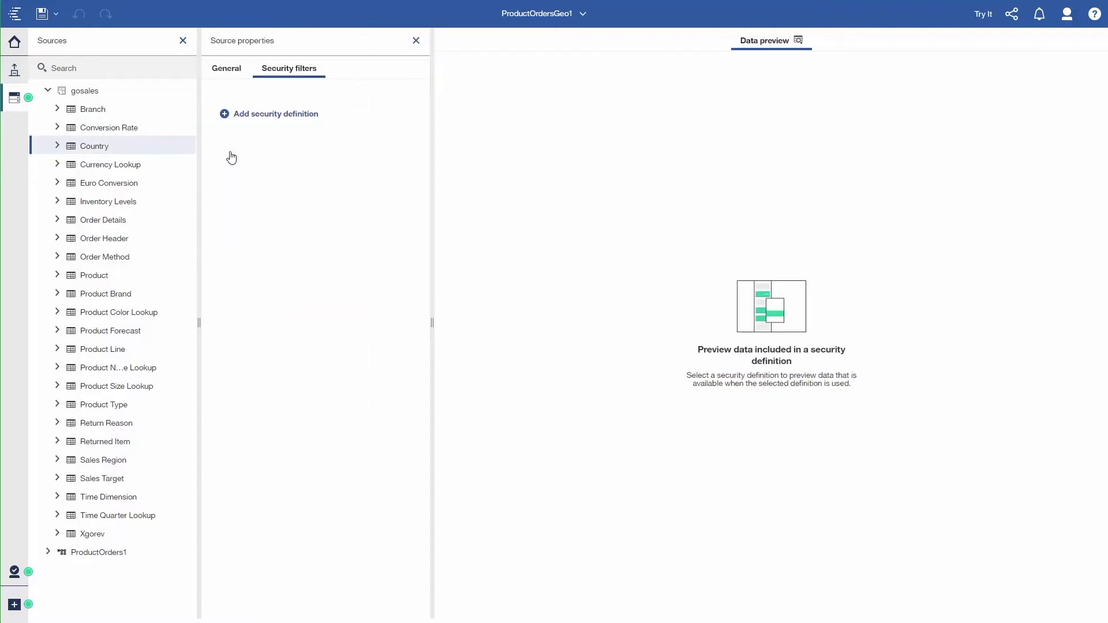
# Add a security definition named NorthAmerica and assign it to two Cognos users.
pyautogui.click(261, 119)
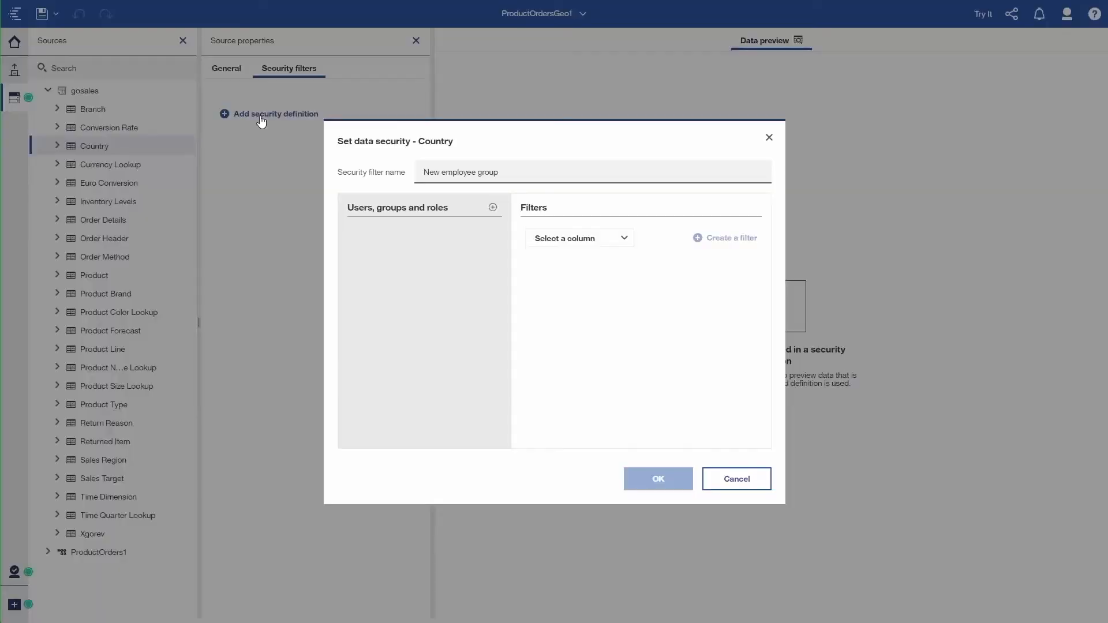
pyautogui.tripleClick(522, 173)
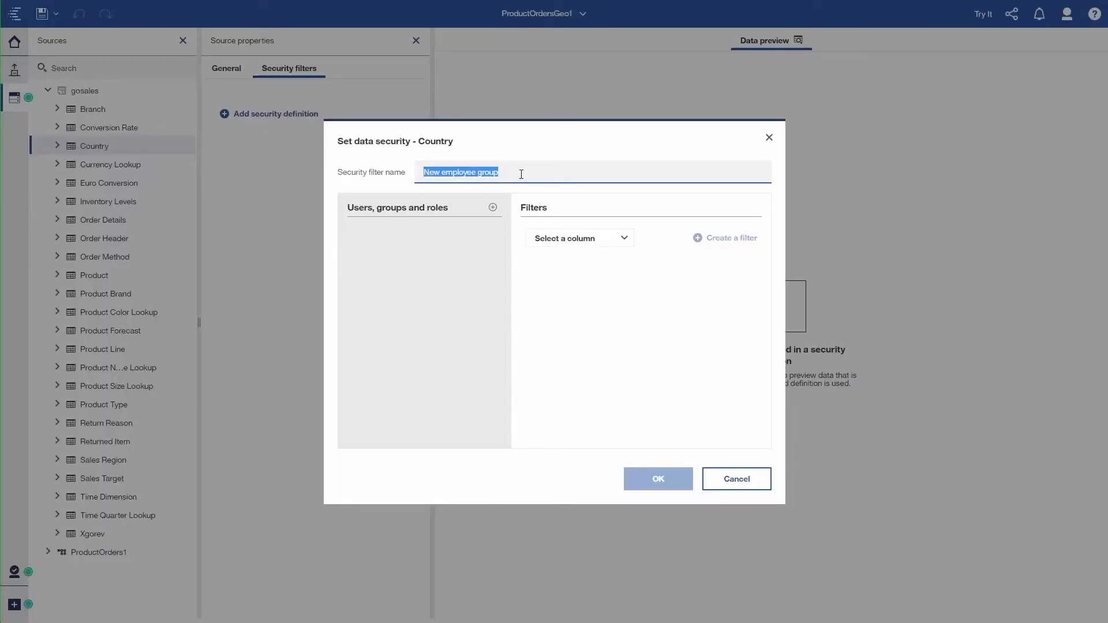
pyautogui.write('NorthAmerica')
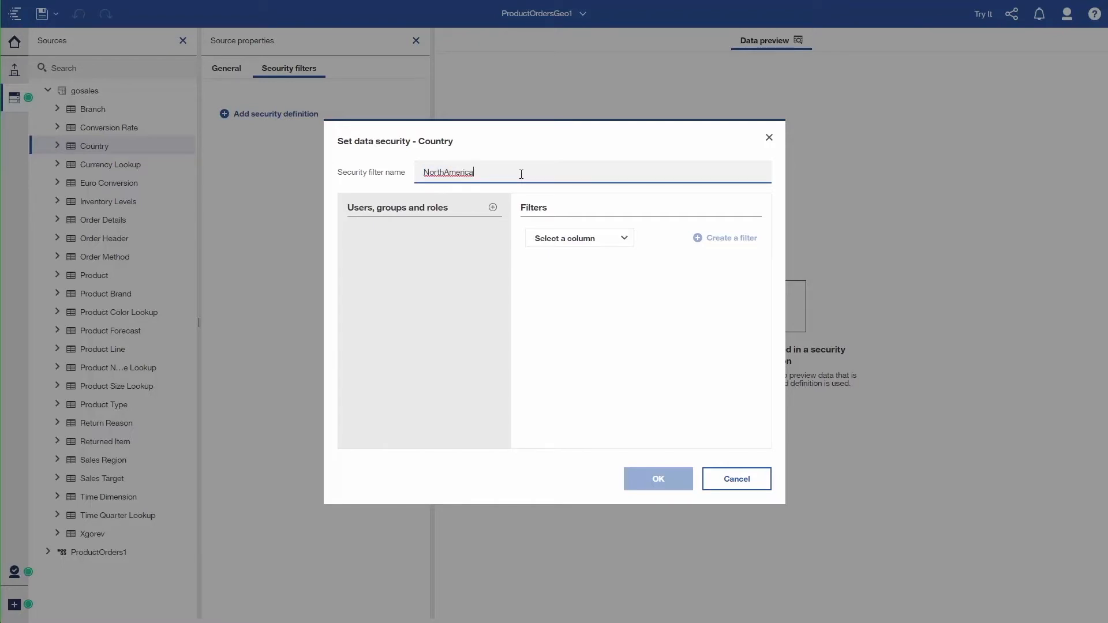
pyautogui.click(494, 209)
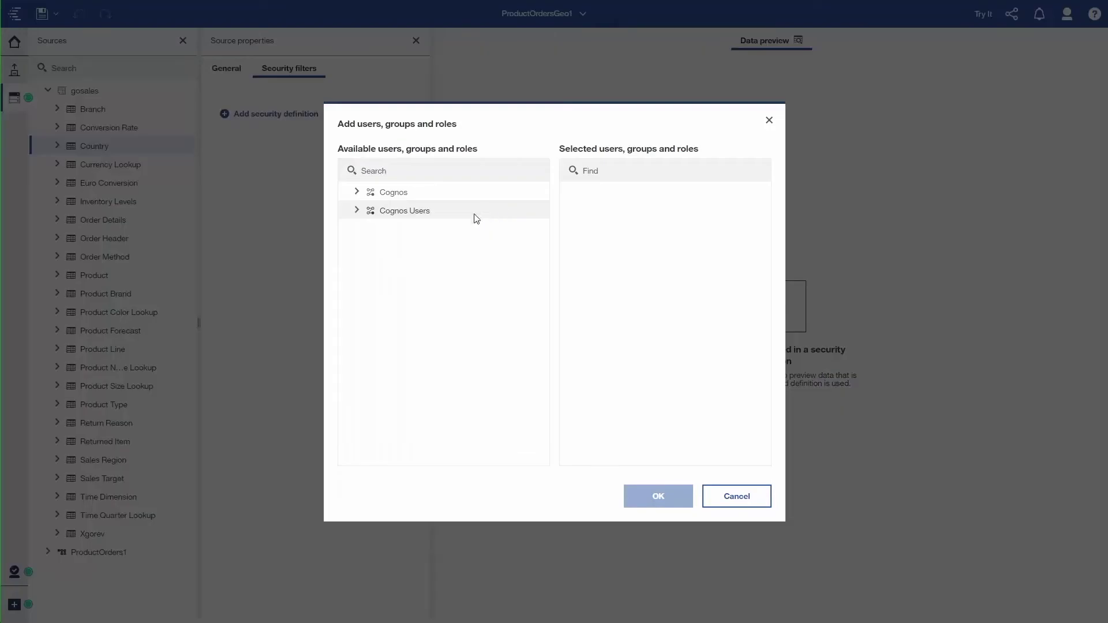
pyautogui.click(357, 213)
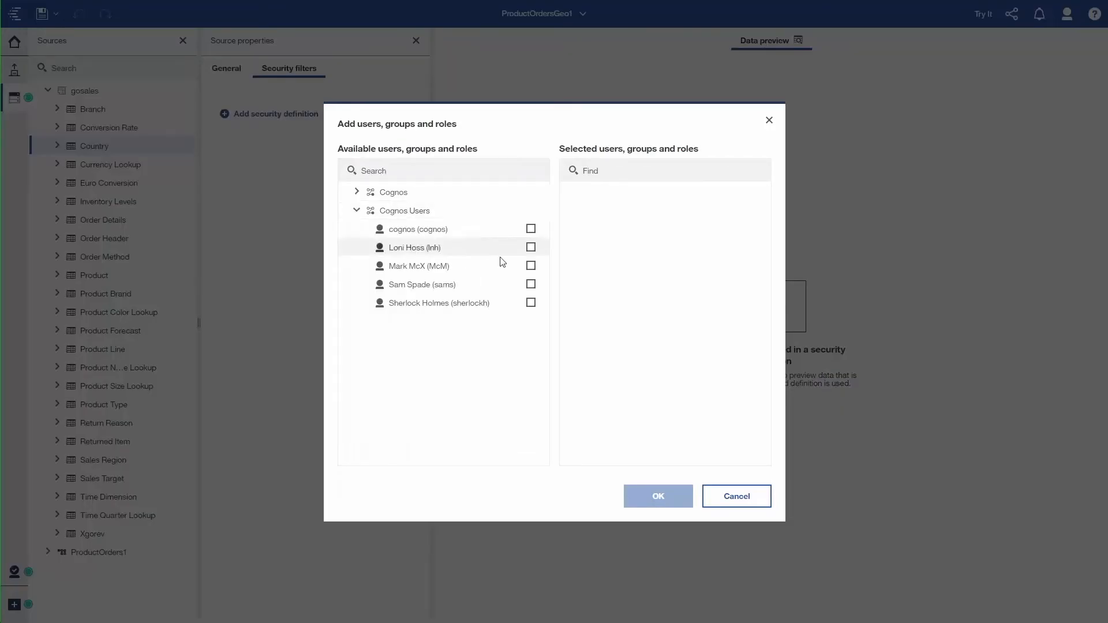
pyautogui.click(531, 284)
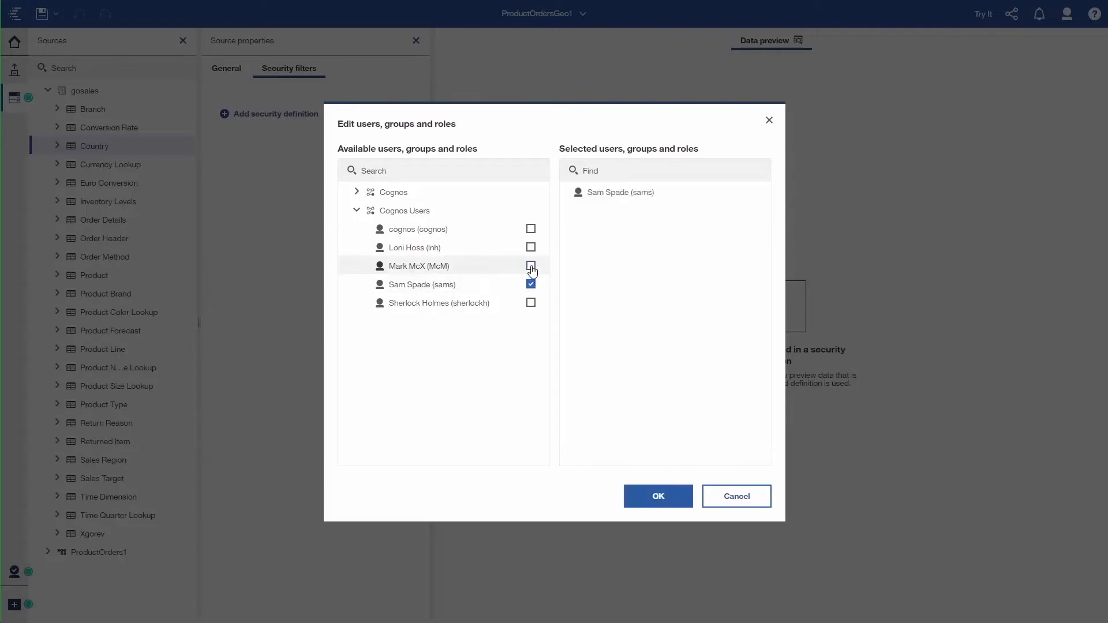
pyautogui.click(531, 268)
pyautogui.click(659, 497)
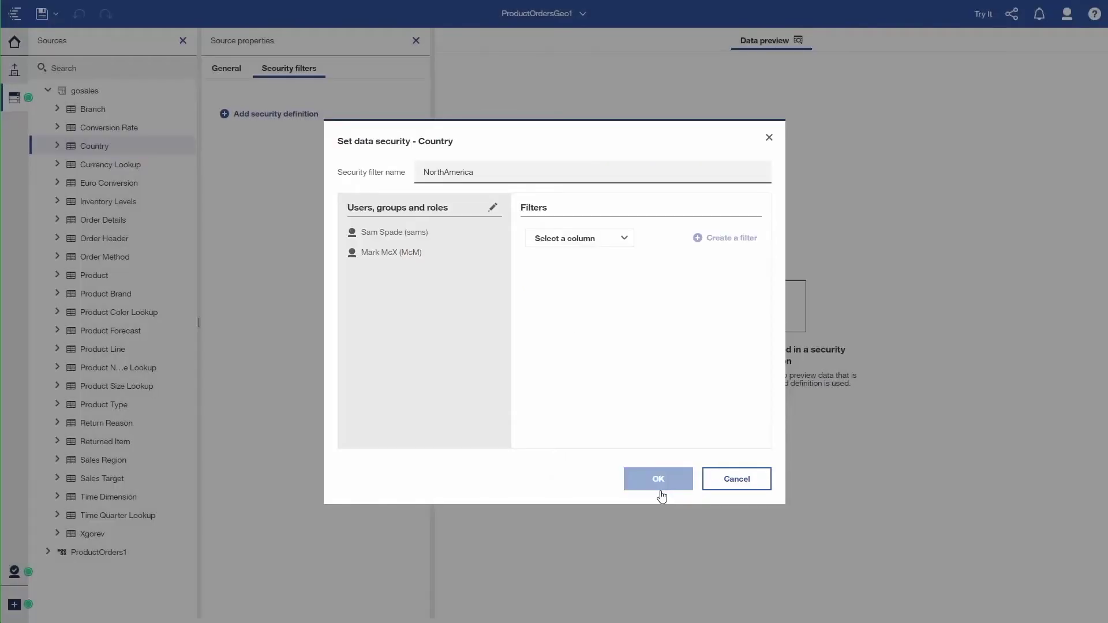
# Filter Country En to Canada, Mexico and United States and save the NorthAmerica definition.
pyautogui.click(623, 241)
pyautogui.click(598, 269)
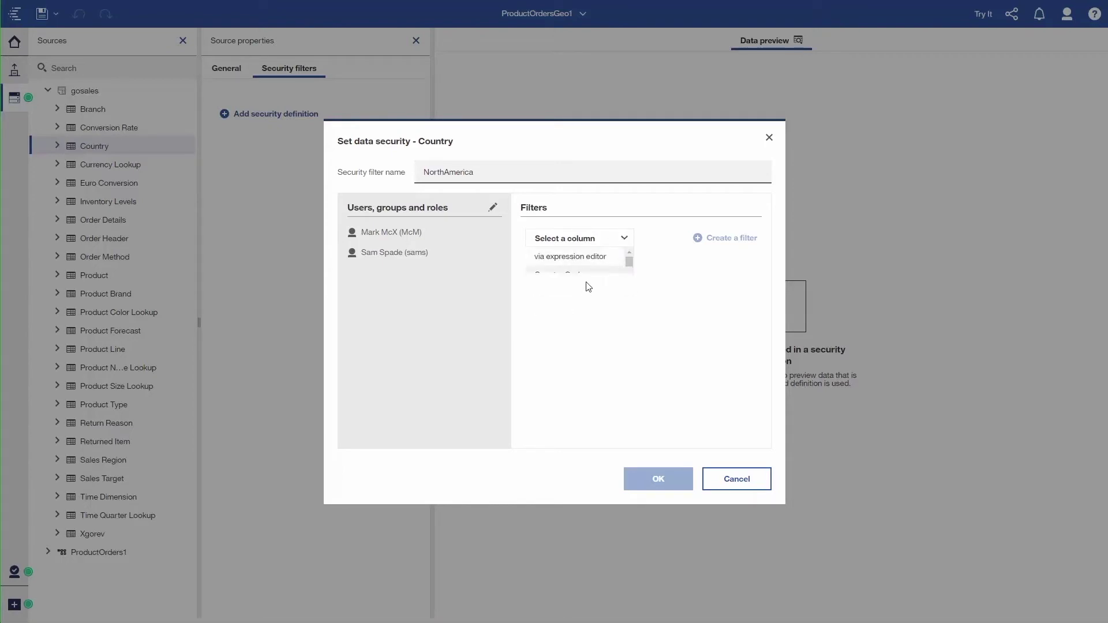
pyautogui.click(610, 242)
pyautogui.click(555, 293)
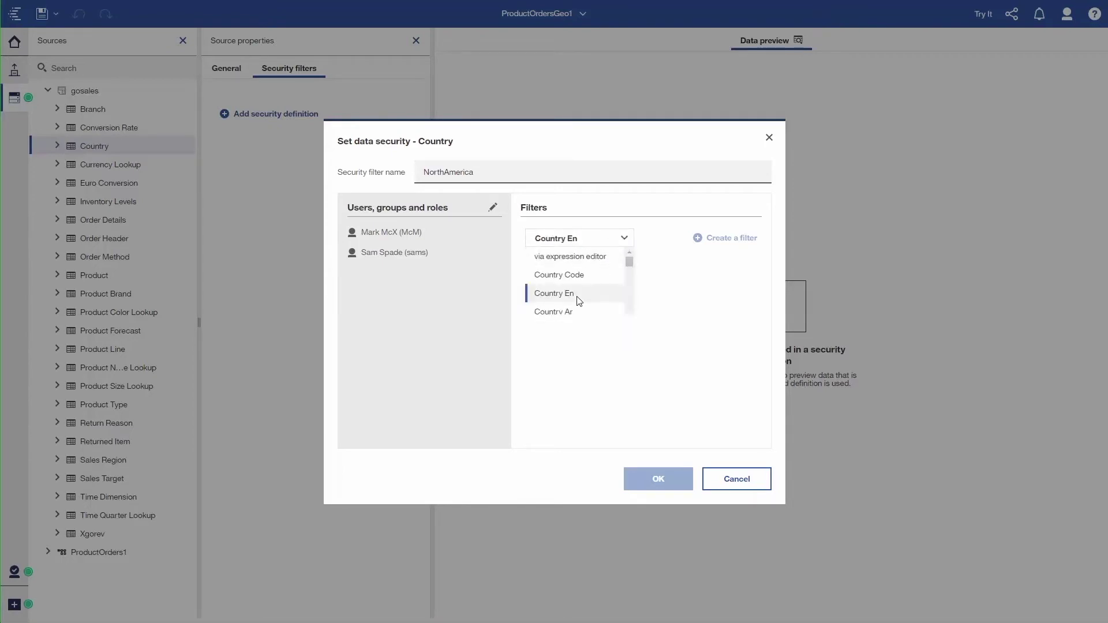
pyautogui.click(754, 241)
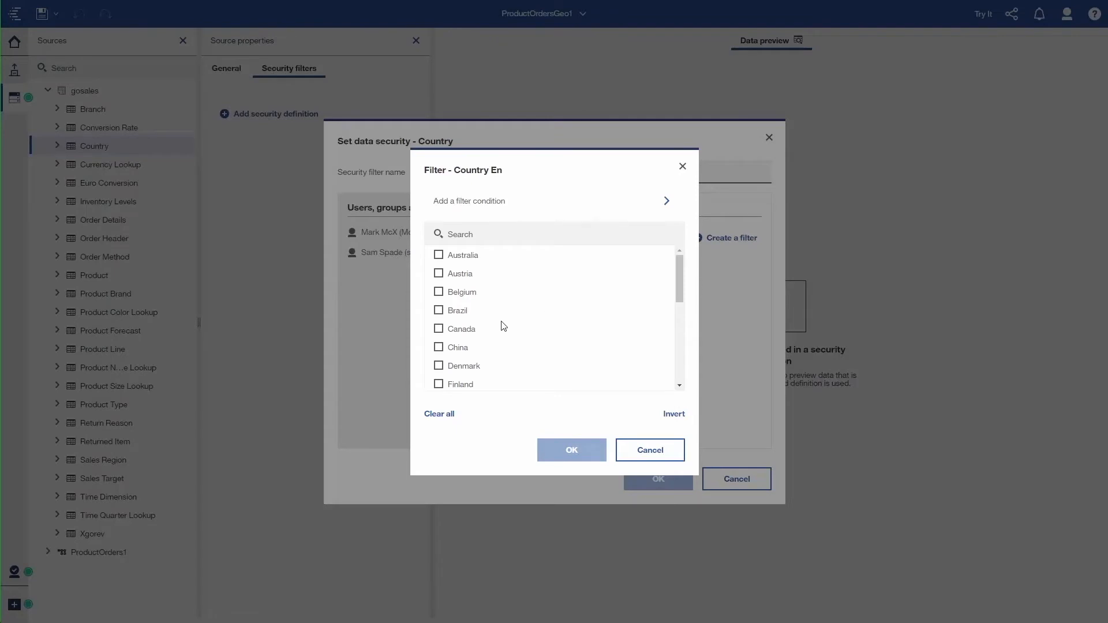
pyautogui.click(470, 330)
pyautogui.scroll(-5, 471, 331)
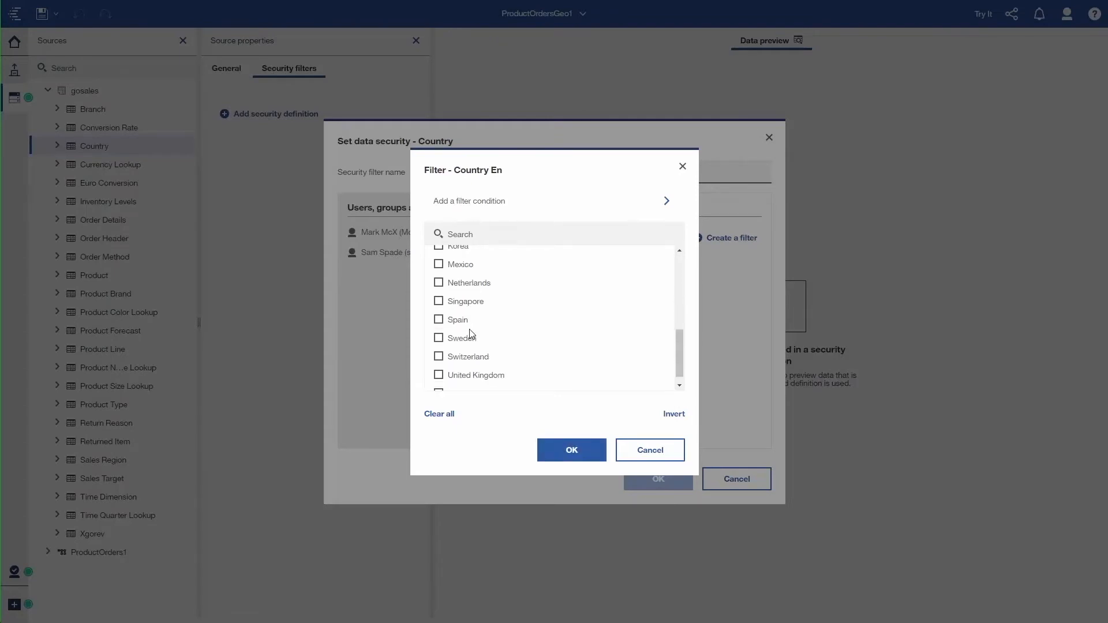
pyautogui.click(438, 265)
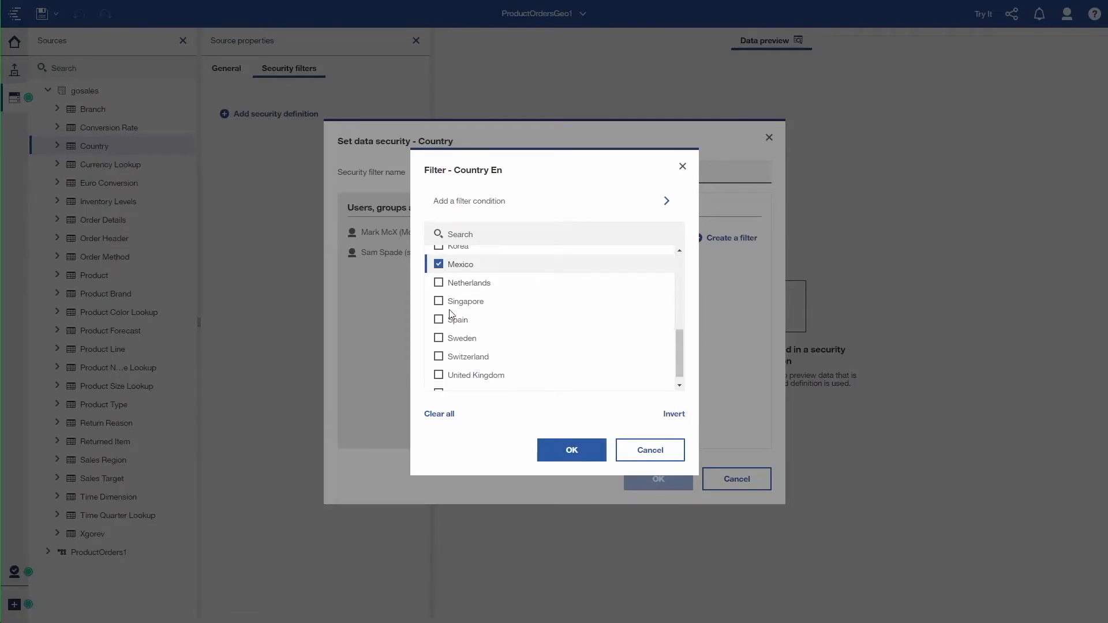
pyautogui.scroll(-1, 451, 321)
pyautogui.click(440, 382)
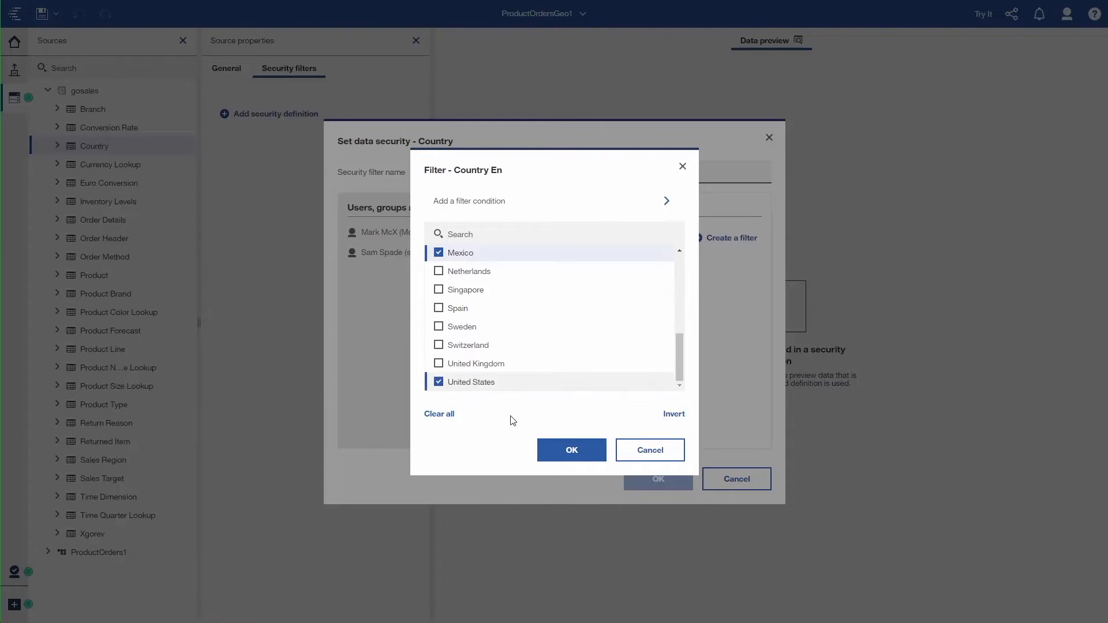
pyautogui.click(585, 454)
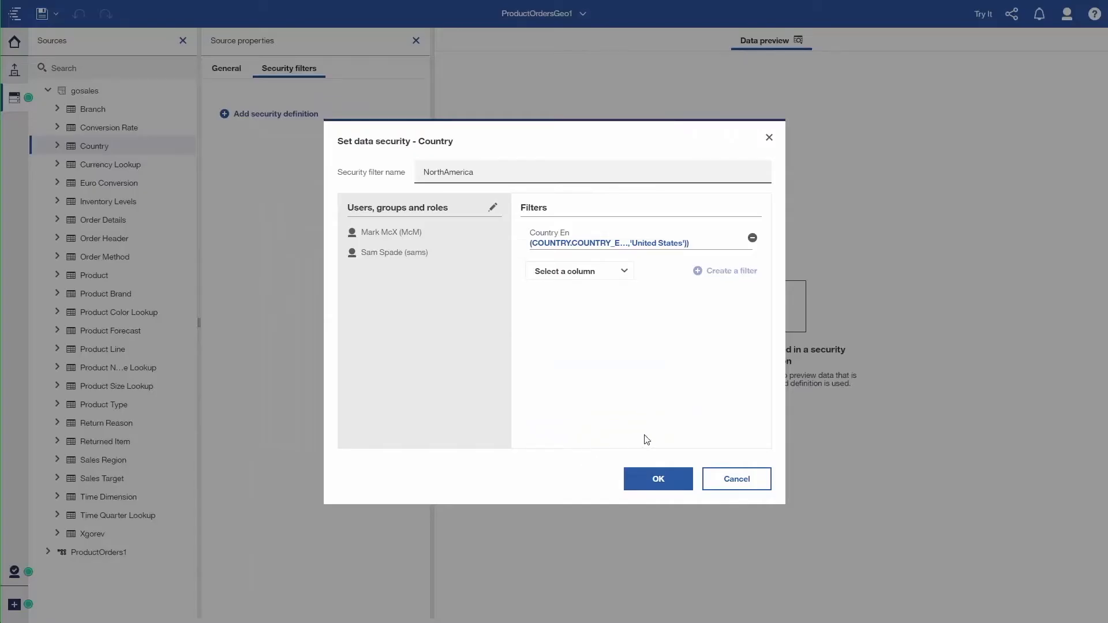
pyautogui.click(658, 479)
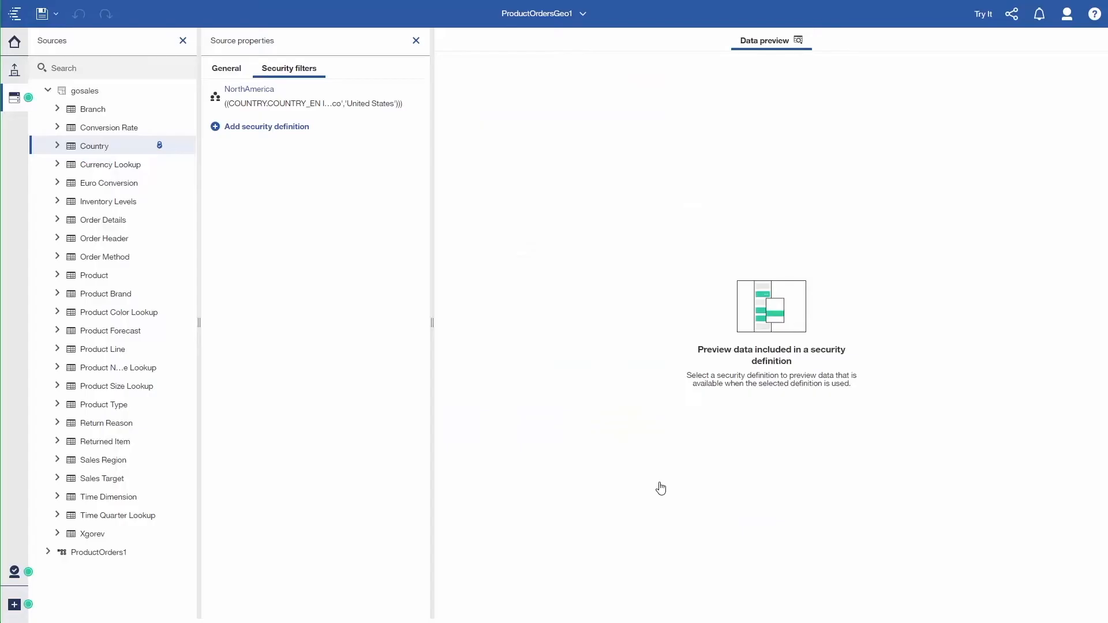
# Add a second security definition named Europe and assign it to two other Cognos users.
pyautogui.click(253, 127)
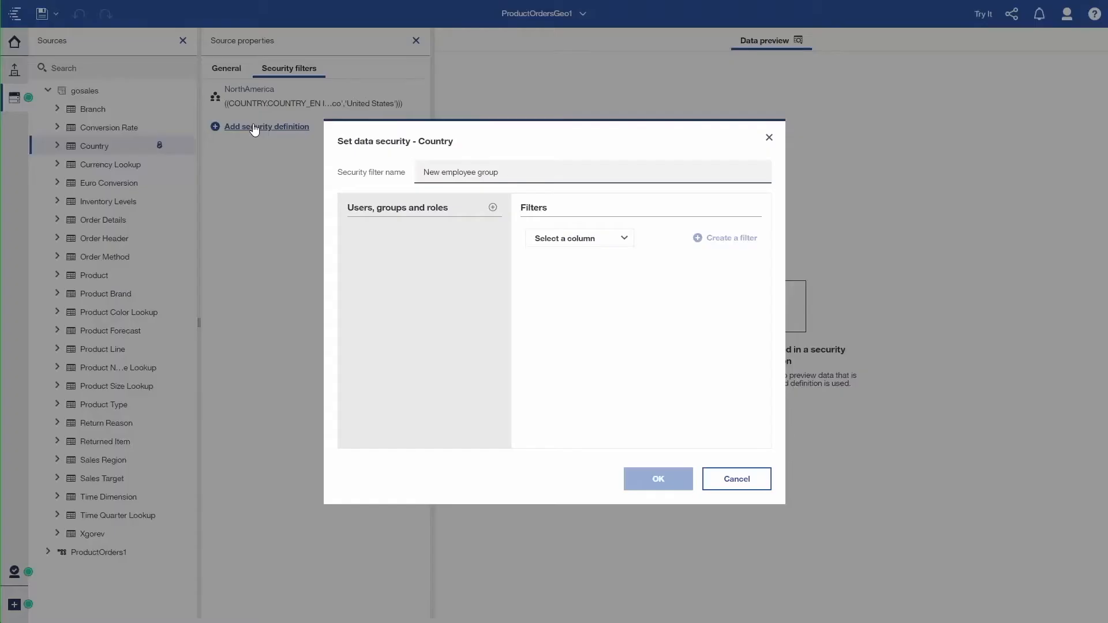
pyautogui.doubleClick(503, 172)
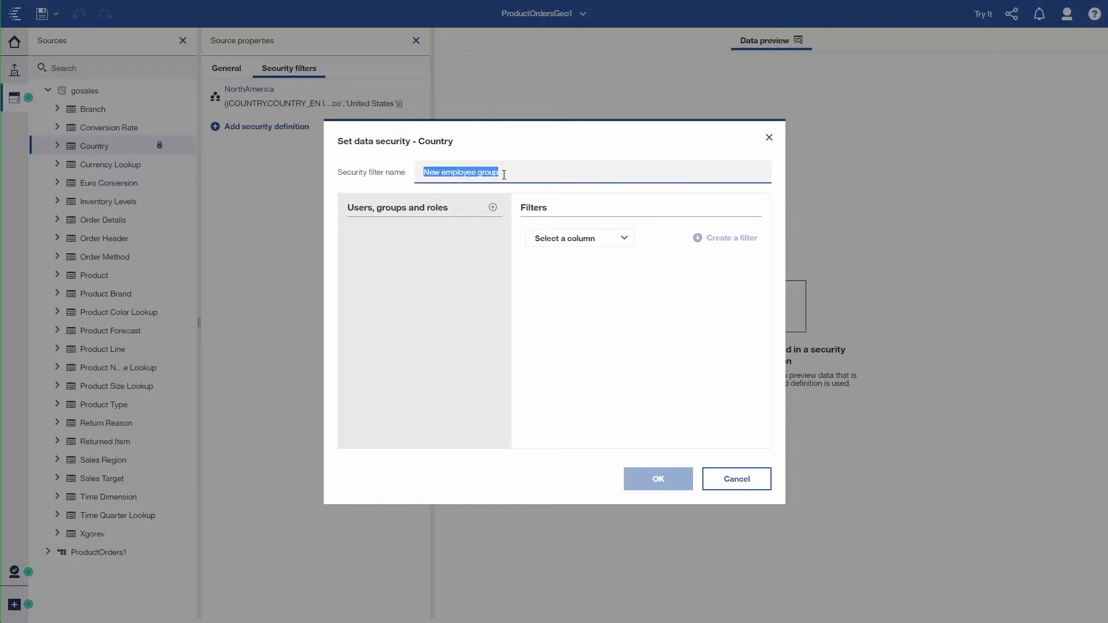
pyautogui.write('Europe')
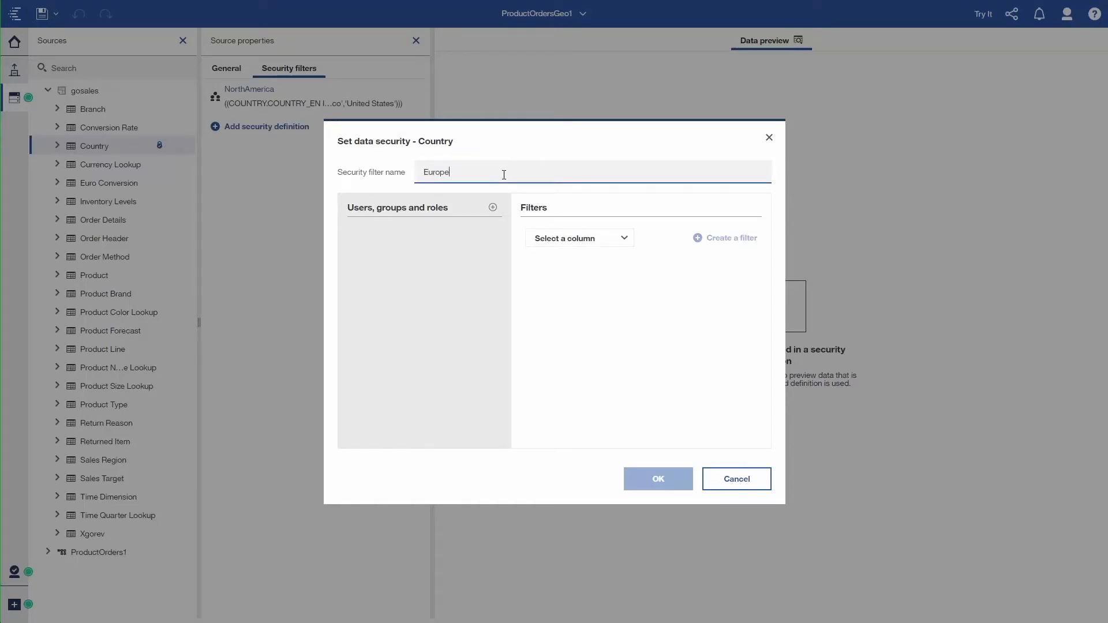
pyautogui.press('Tab')
pyautogui.click(495, 207)
pyautogui.click(358, 212)
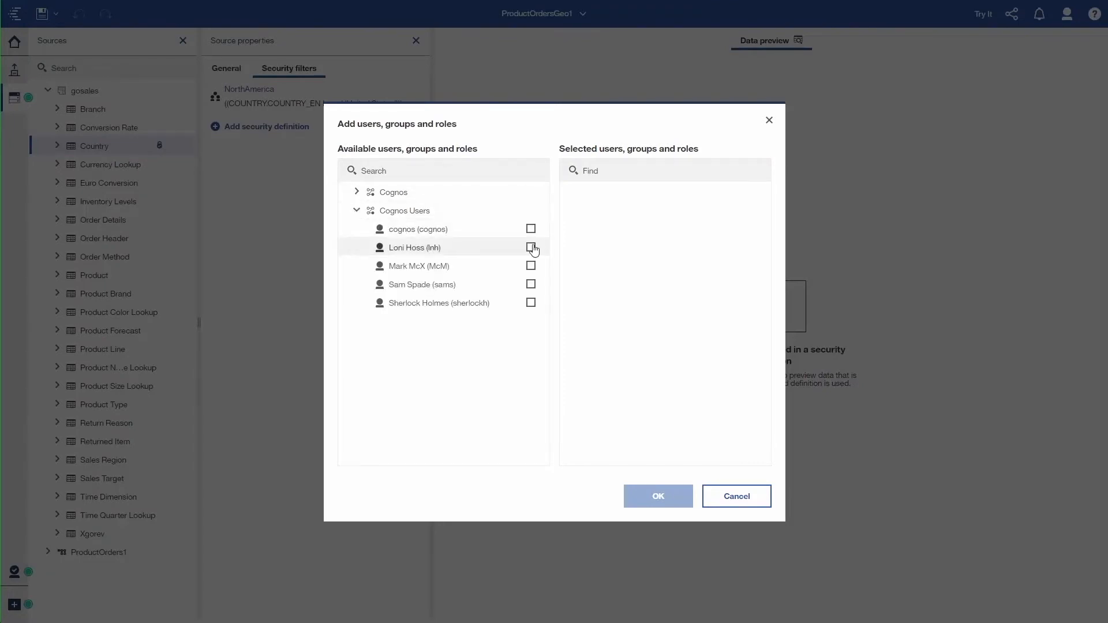
pyautogui.click(531, 249)
pyautogui.click(531, 303)
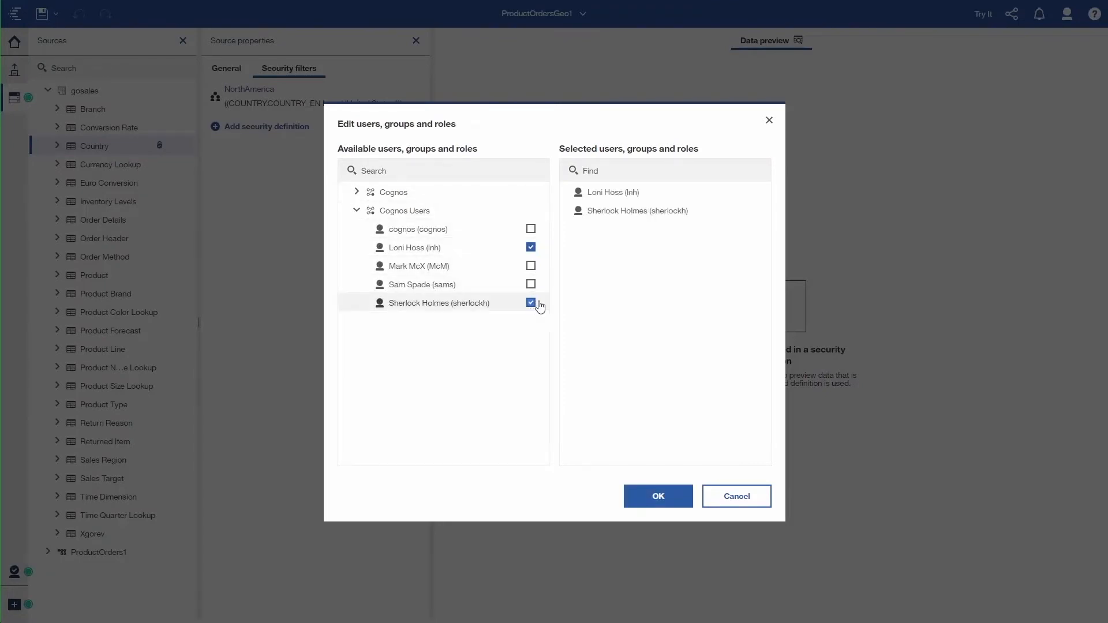
pyautogui.click(659, 495)
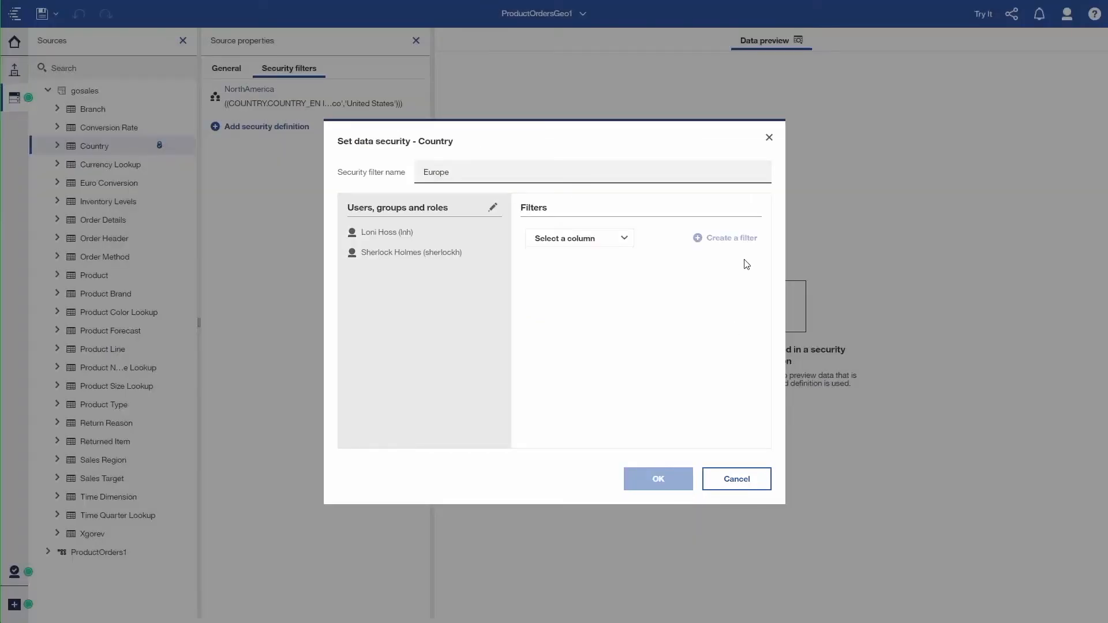
# Filter Country En, allowing Austria, Belgium, Denmark, Finland, France and Germany.
pyautogui.click(613, 238)
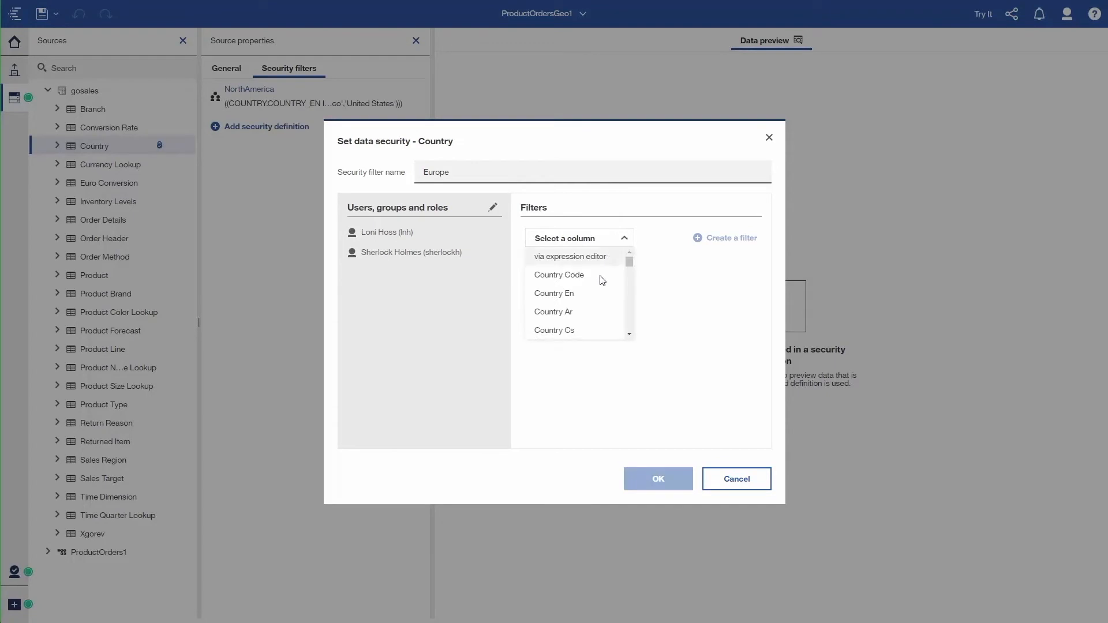
pyautogui.click(575, 295)
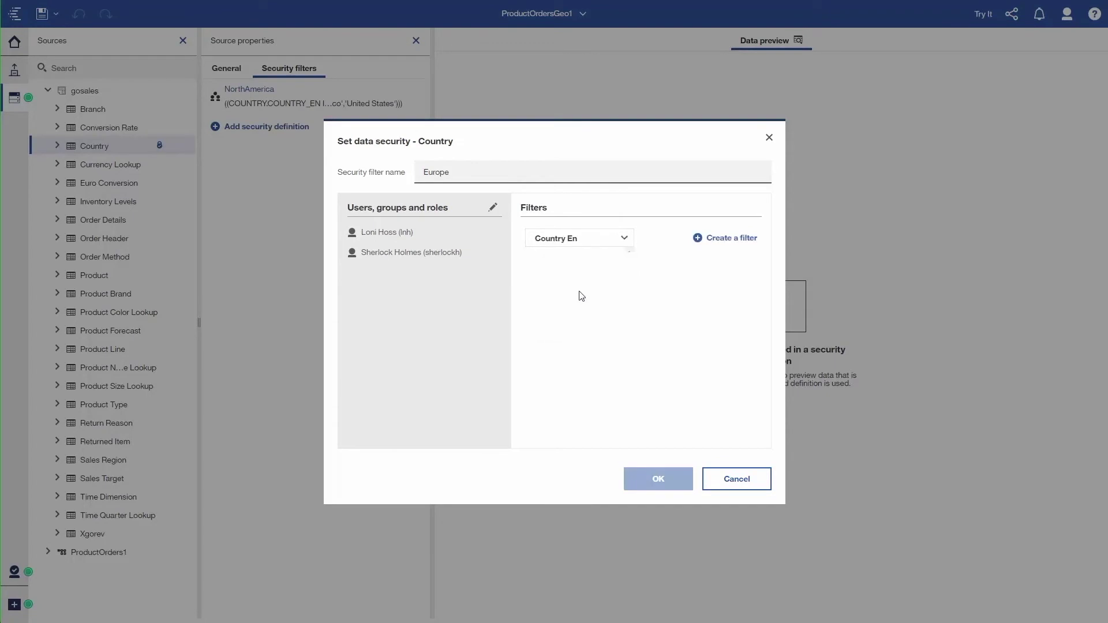
pyautogui.click(723, 243)
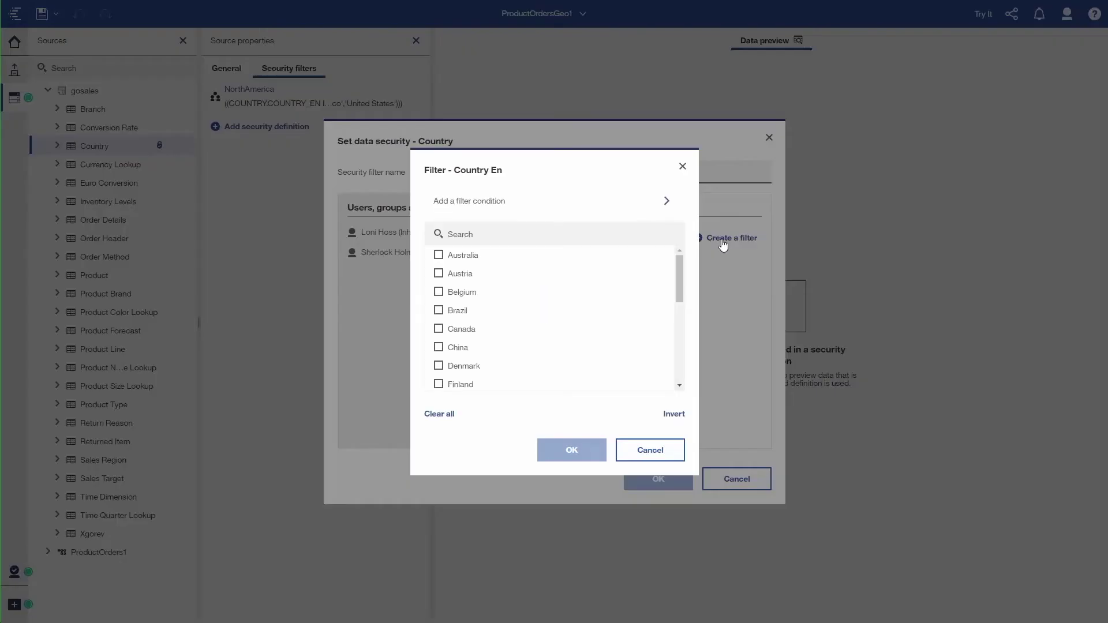
pyautogui.click(462, 278)
pyautogui.click(439, 293)
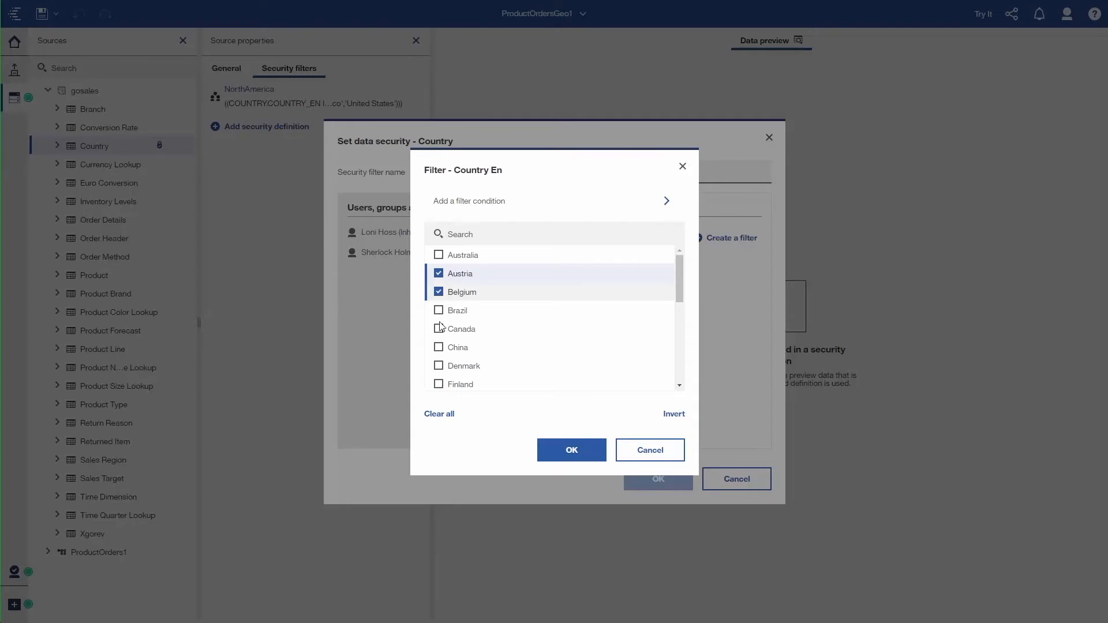
pyautogui.click(439, 367)
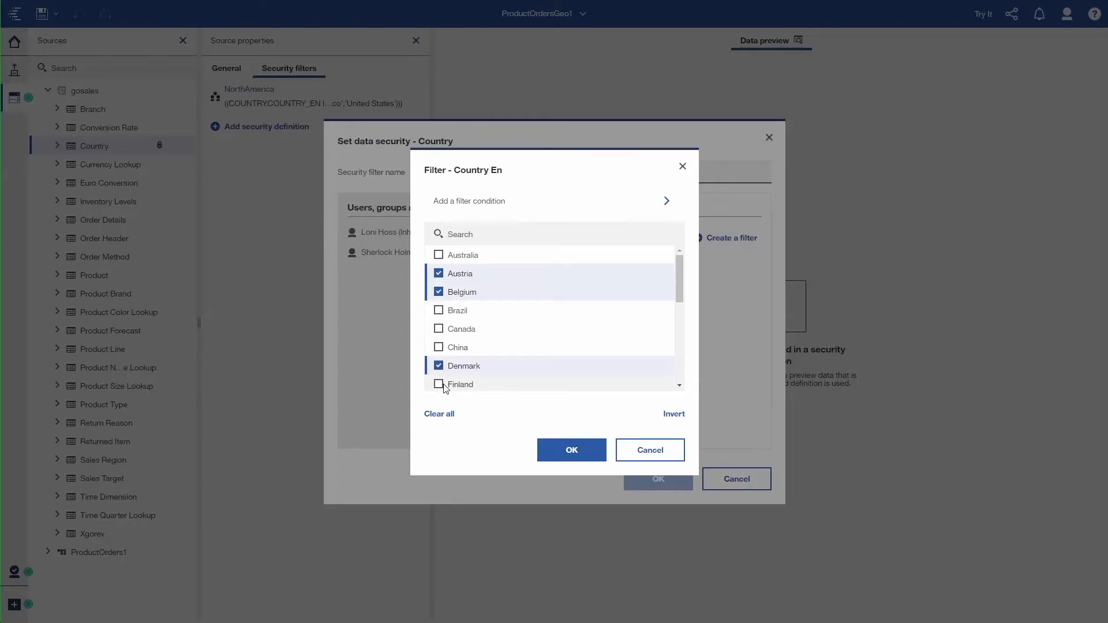
pyautogui.click(439, 384)
pyautogui.scroll(-2, 439, 381)
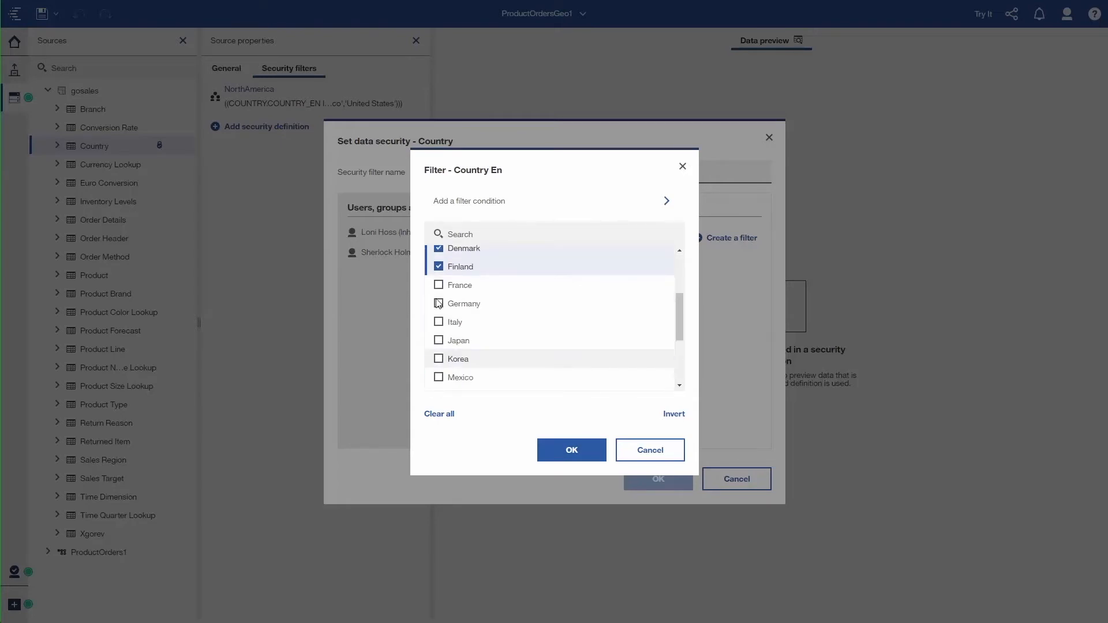
pyautogui.click(439, 285)
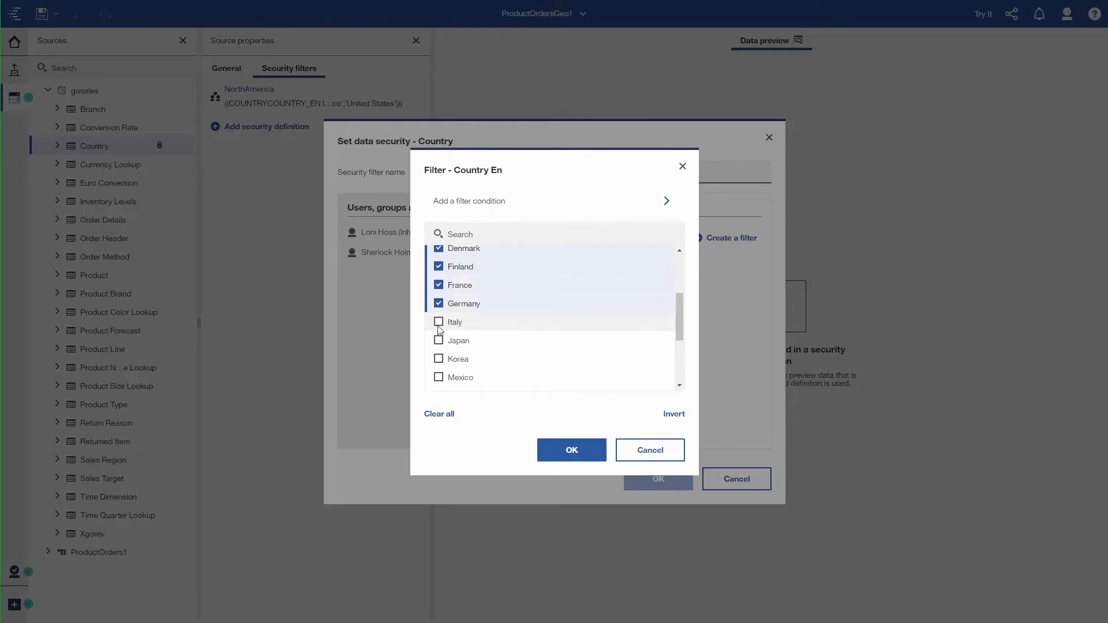
# Also allow Italy, Netherlands, Spain, Sweden, Switzerland and United Kingdom, then save the Europe definition.
pyautogui.click(439, 321)
pyautogui.scroll(-3, 467, 340)
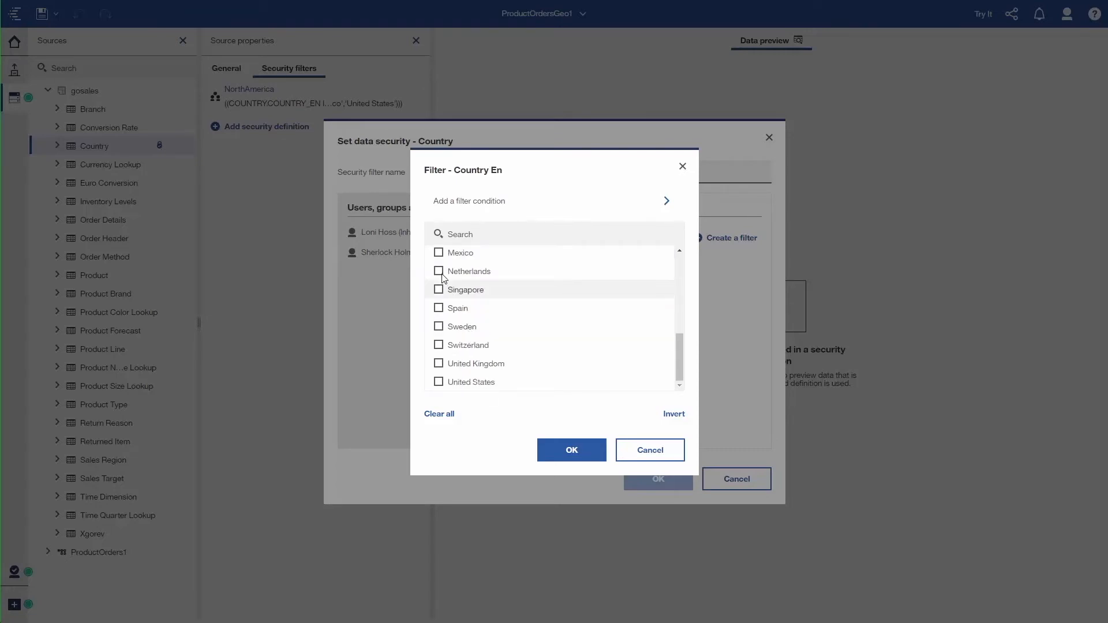
pyautogui.click(439, 271)
pyautogui.click(439, 308)
pyautogui.click(438, 345)
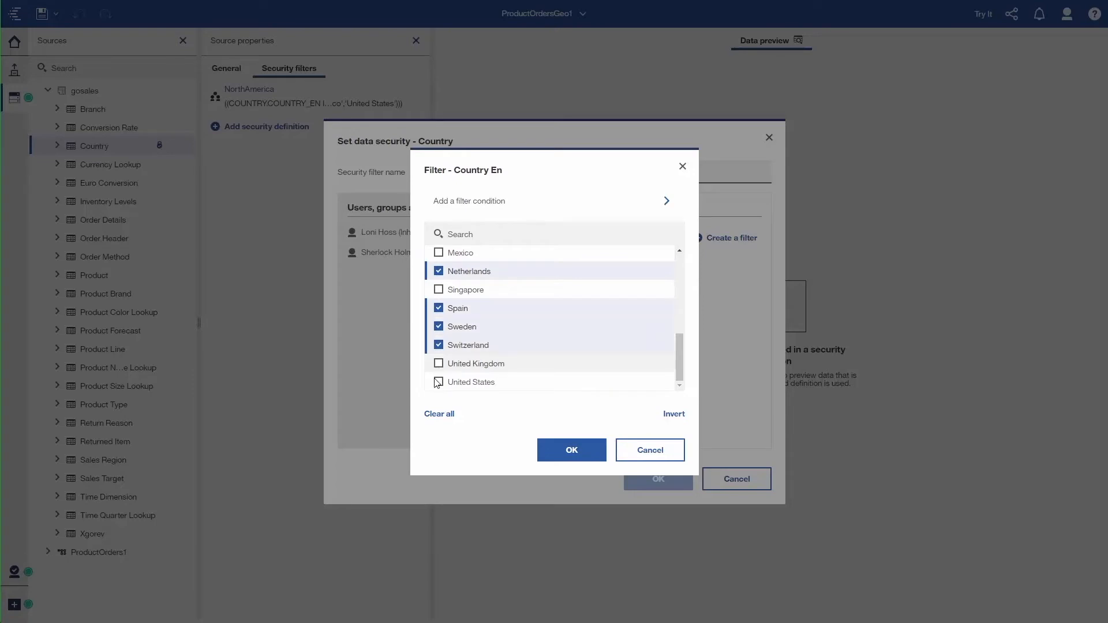
pyautogui.click(439, 365)
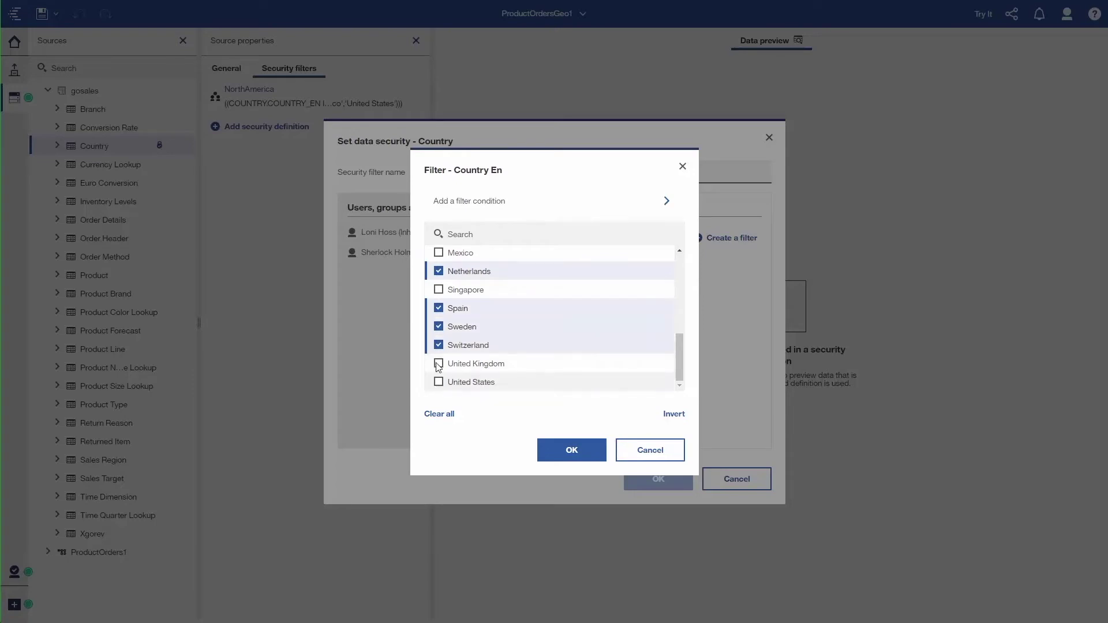
pyautogui.click(571, 452)
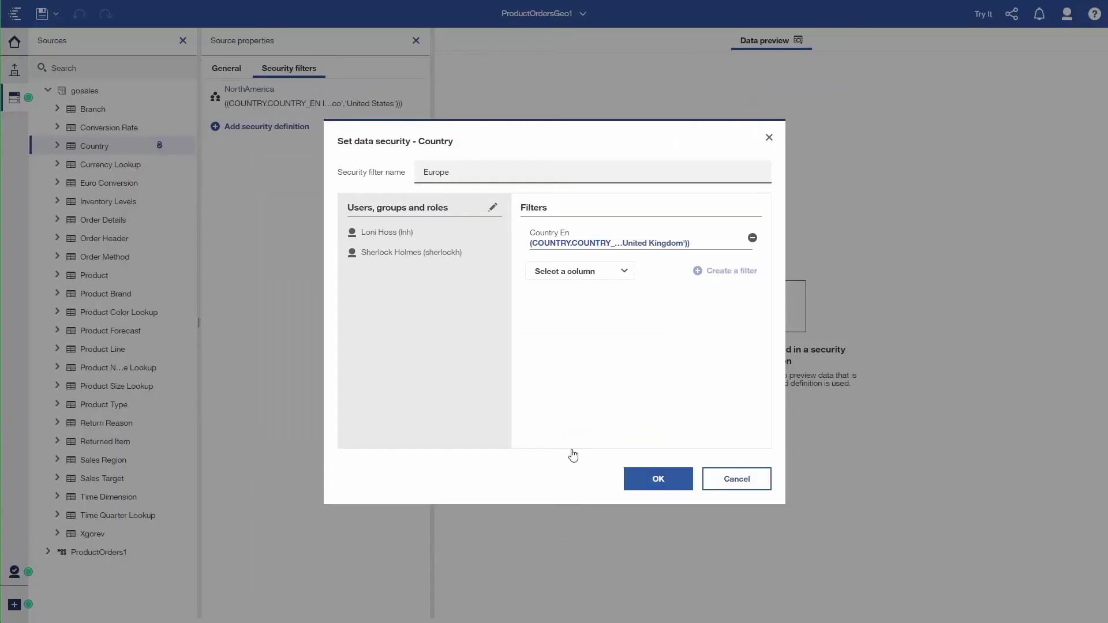
pyautogui.click(659, 479)
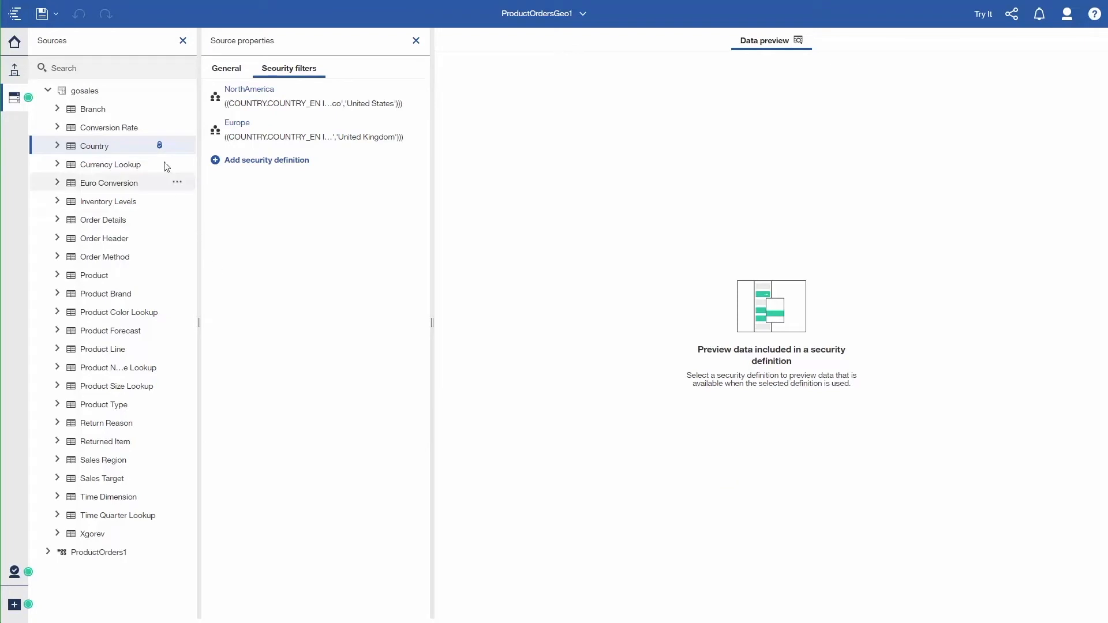
# Leave the gosales source and return to the ProductOrdersGeo1 module's table list.
pyautogui.click(86, 91)
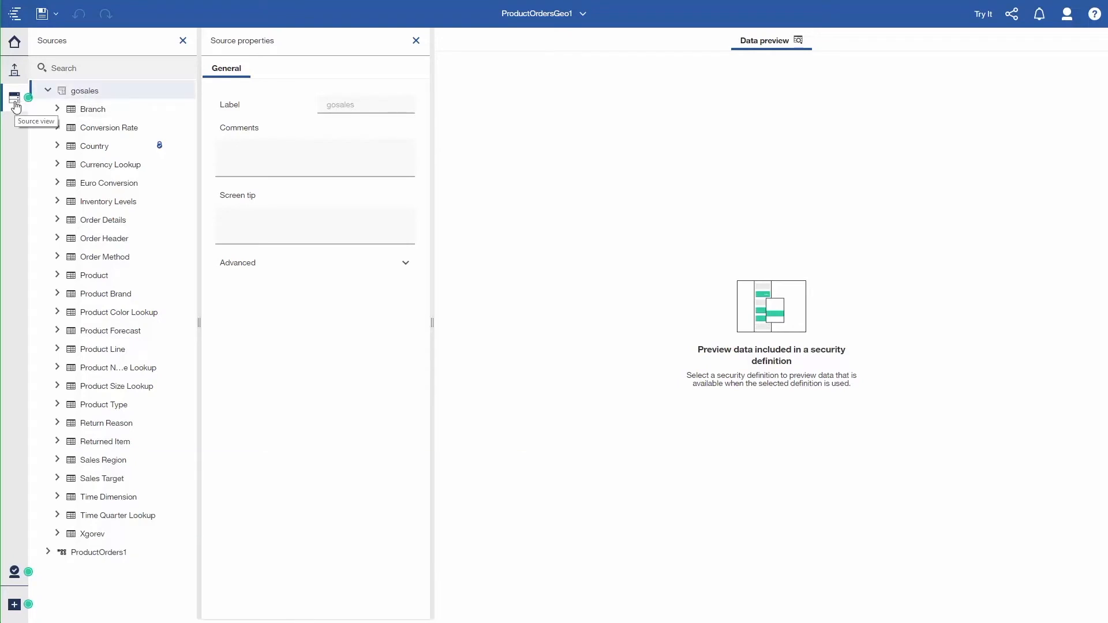
pyautogui.click(17, 97)
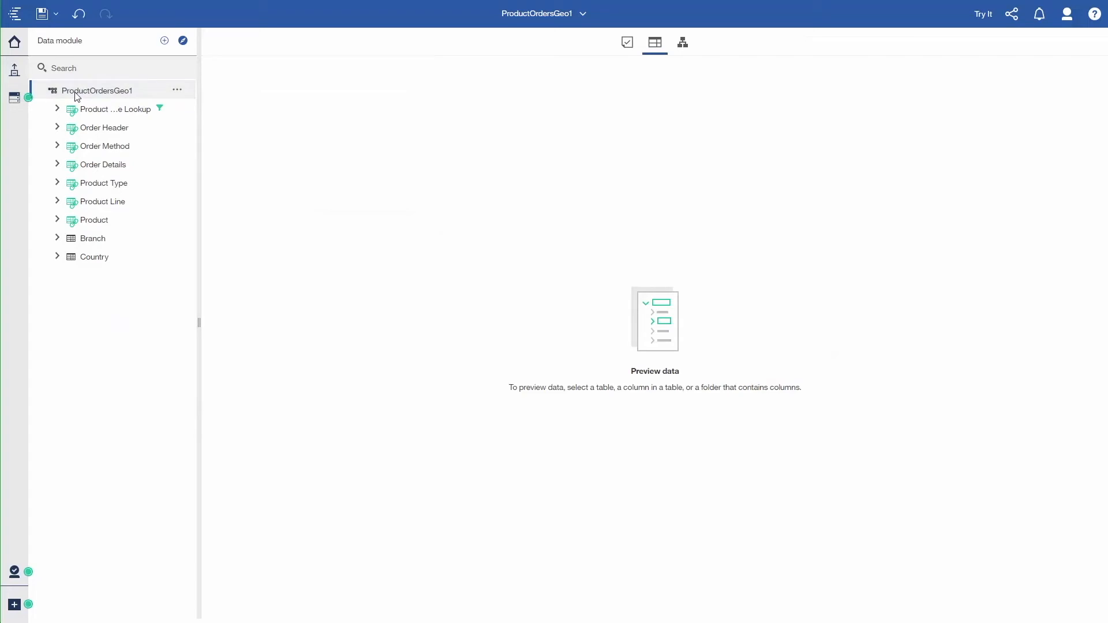
# Start a new table in the ProductOrdersGeo1 module and list the tables to combine.
pyautogui.click(180, 92)
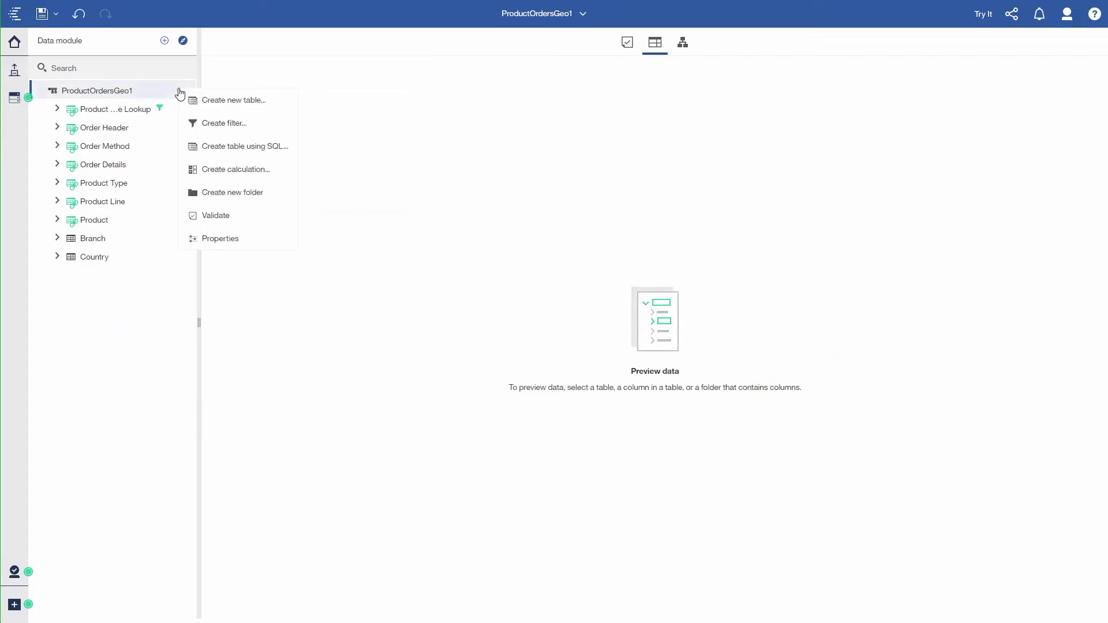
pyautogui.click(211, 101)
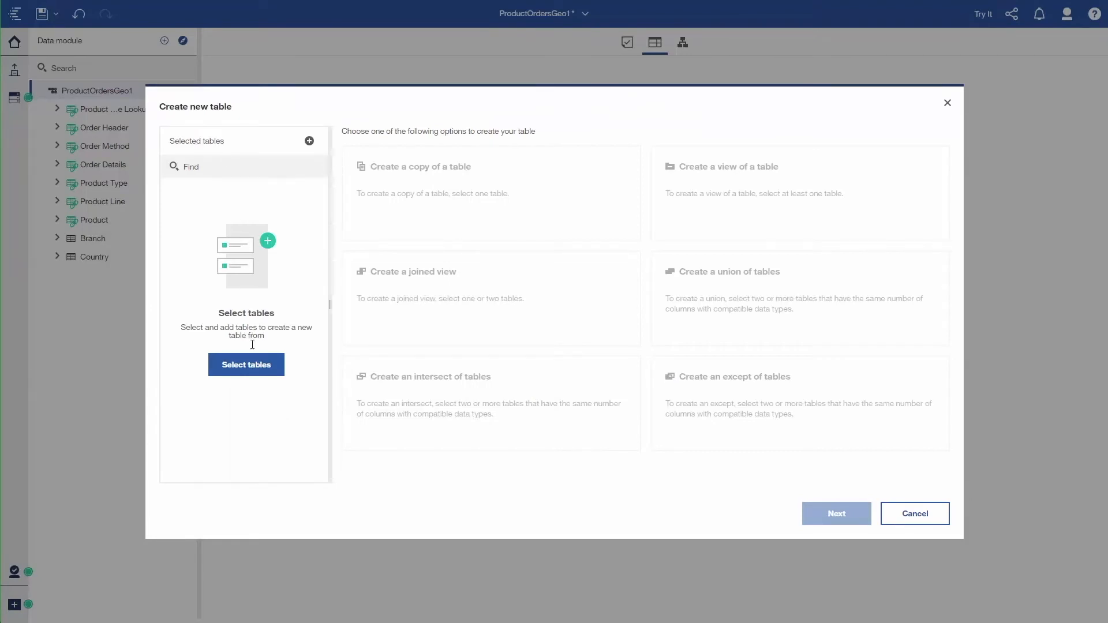
pyautogui.click(246, 365)
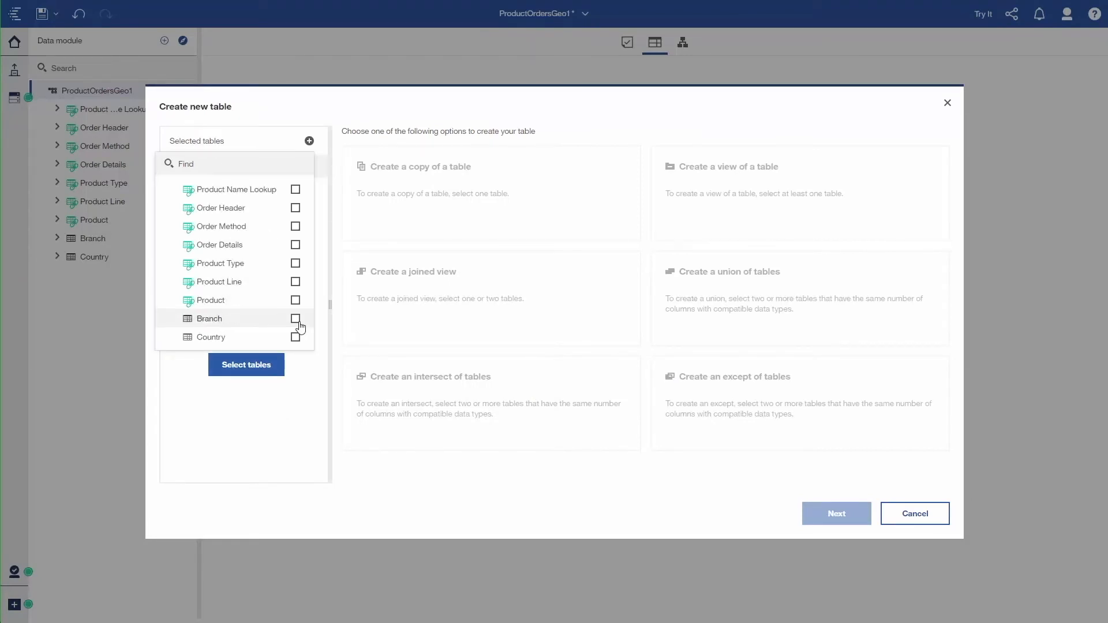
# Include Branch, Country, Product Line and Order Details and choose Create a view of tables.
pyautogui.click(295, 319)
pyautogui.click(295, 337)
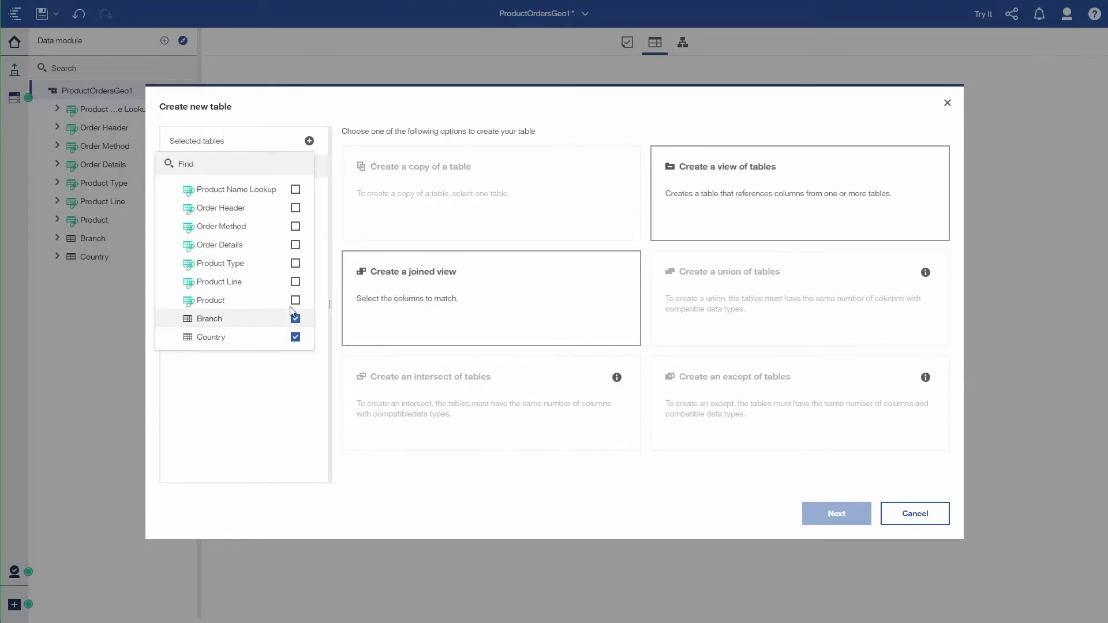
pyautogui.click(295, 281)
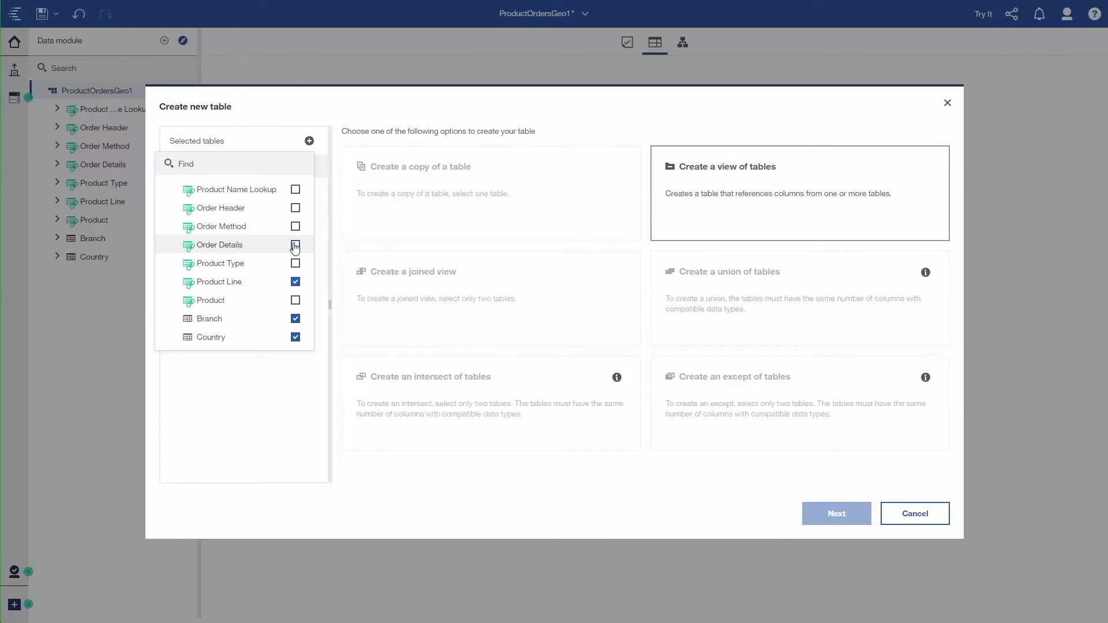
pyautogui.click(295, 245)
pyautogui.click(800, 200)
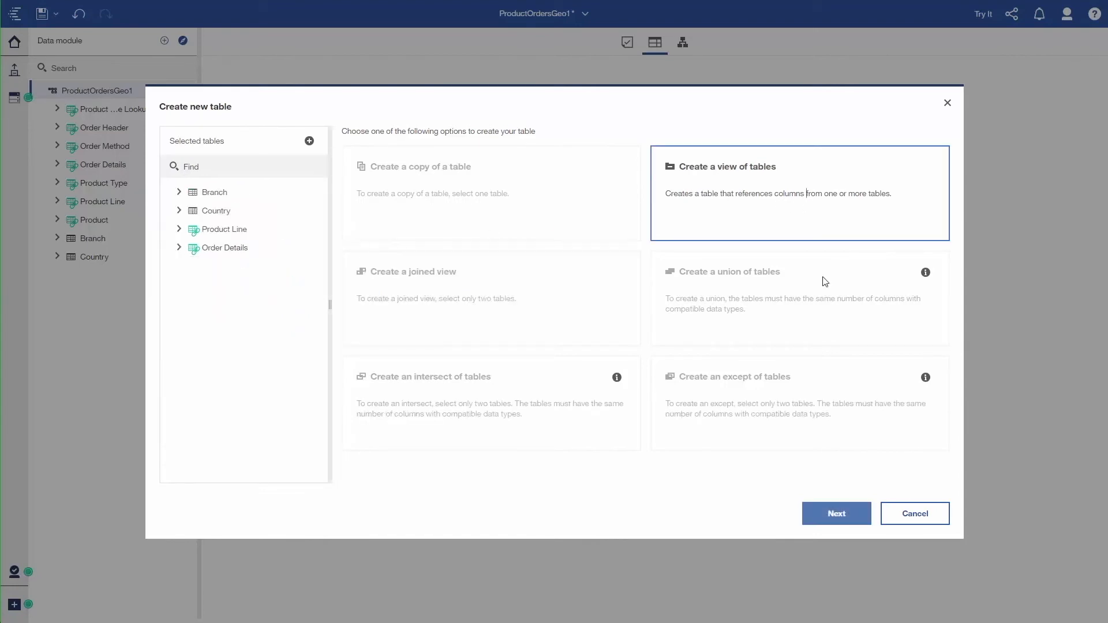
pyautogui.click(837, 514)
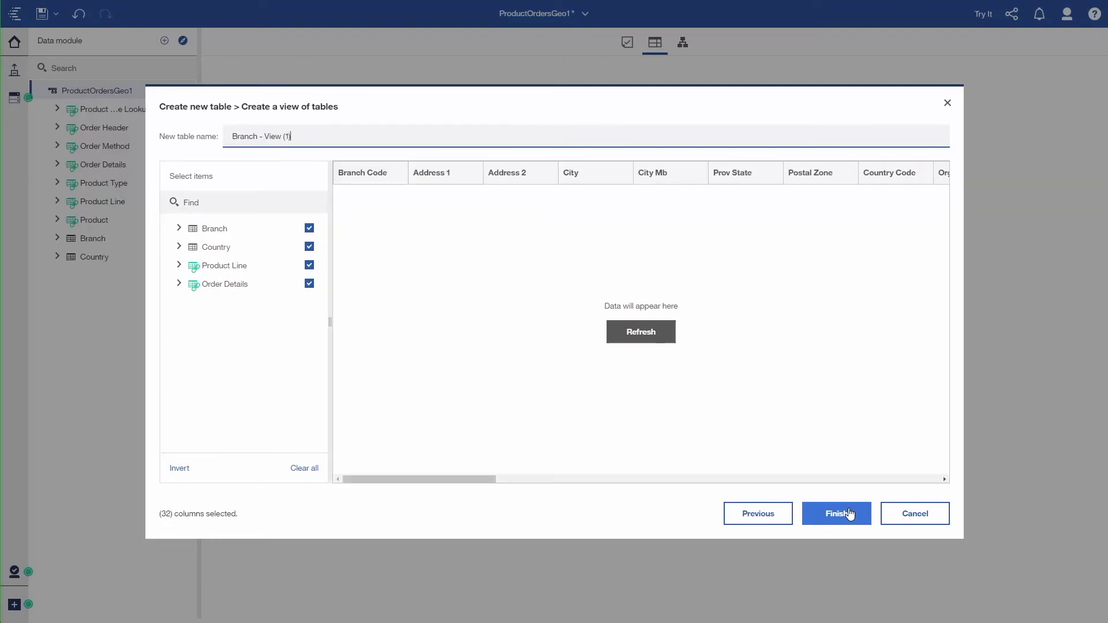
# Keep only City from Branch and Country En from Country.
pyautogui.click(179, 228)
pyautogui.click(299, 228)
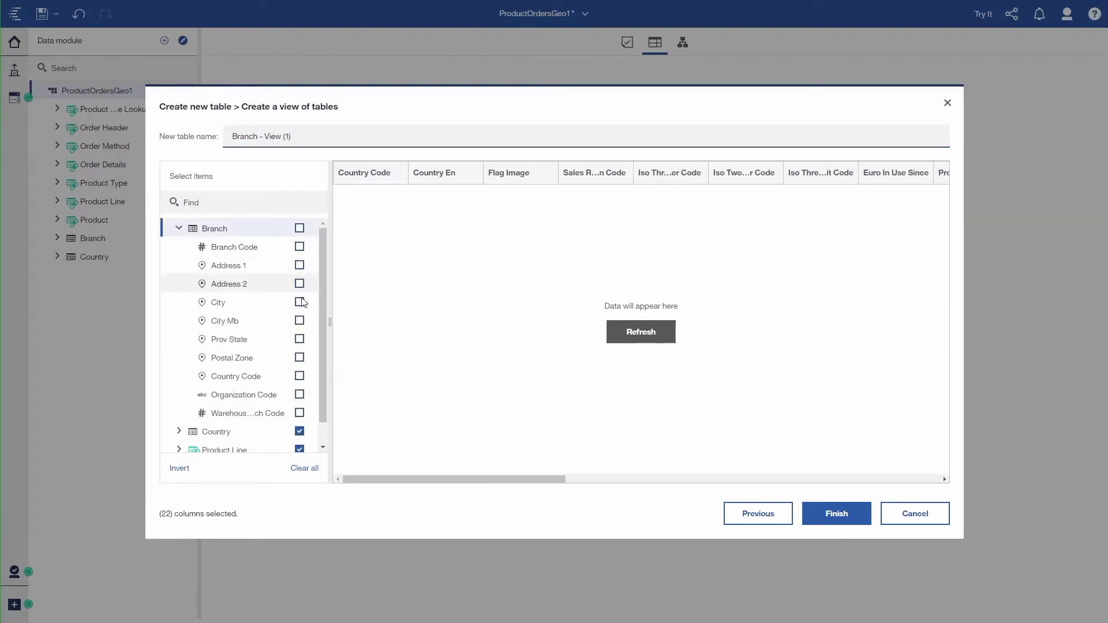
pyautogui.click(300, 303)
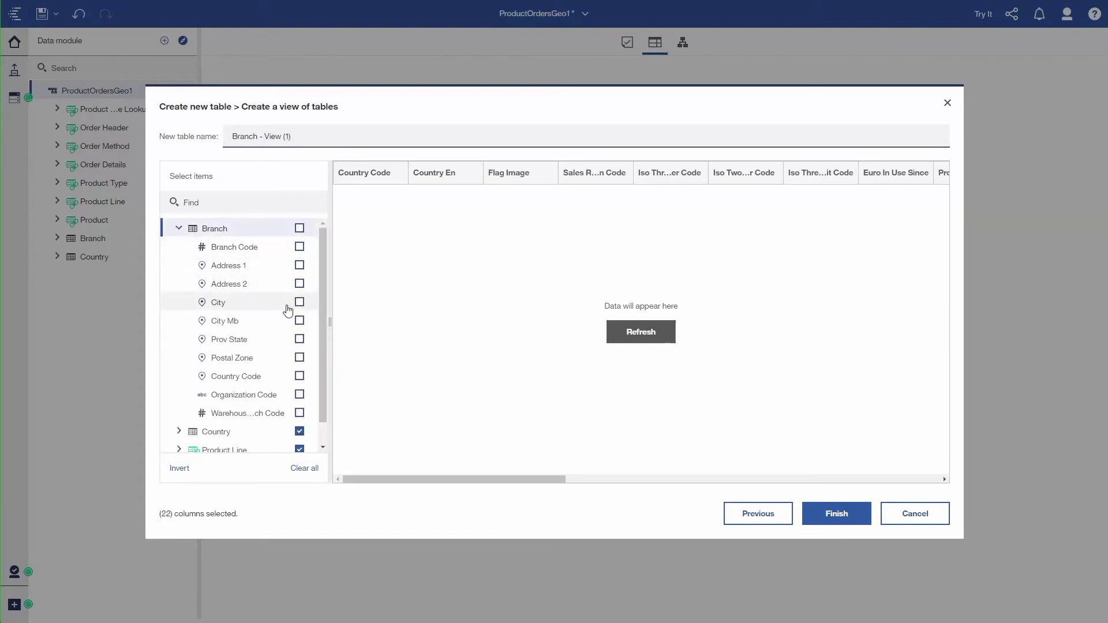
pyautogui.click(179, 432)
pyautogui.scroll(-5, 243, 364)
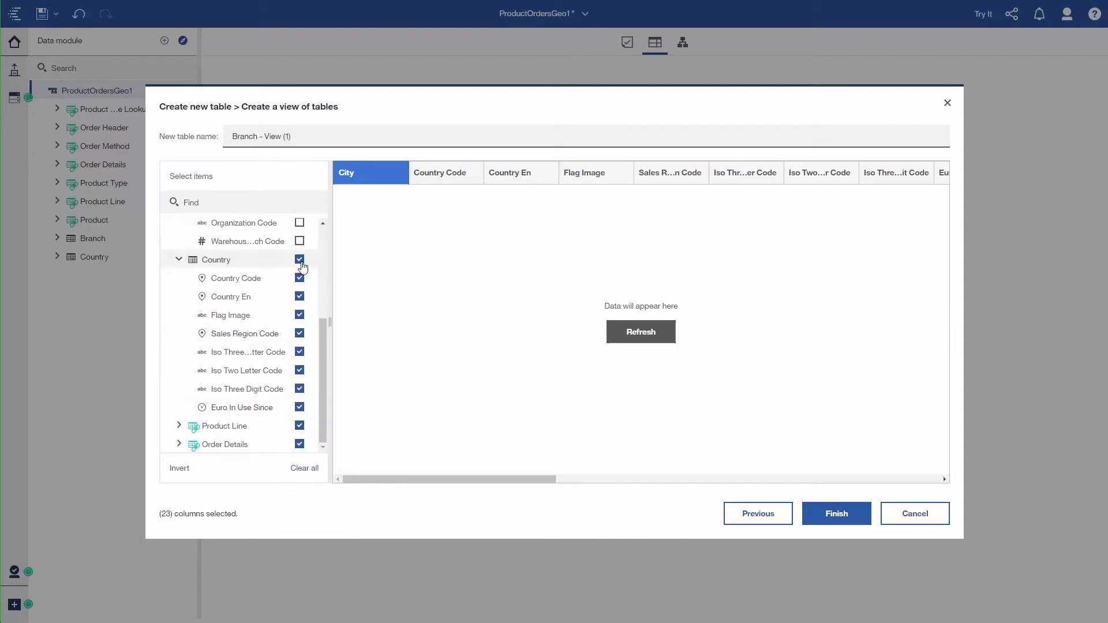
pyautogui.click(299, 261)
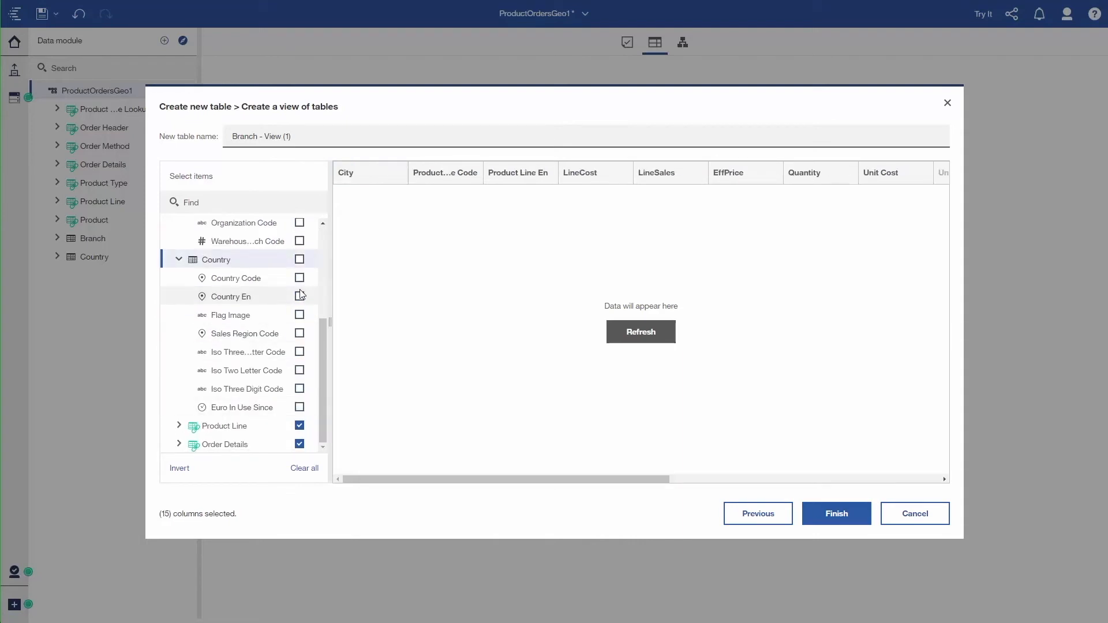
pyautogui.click(300, 298)
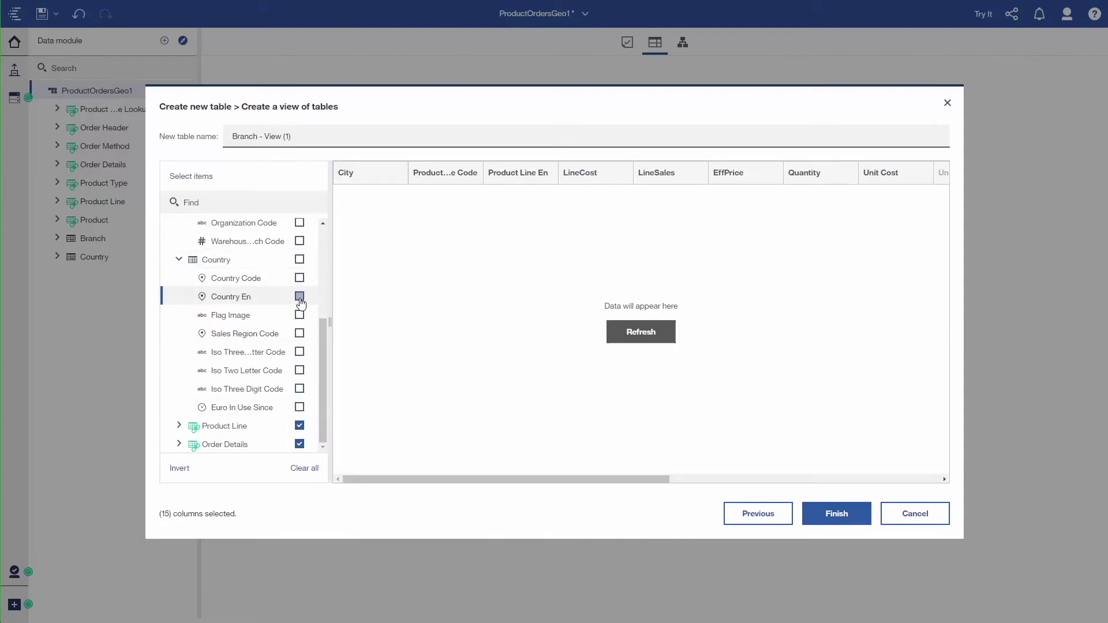
# Keep only Product Line En from Product Line.
pyautogui.click(178, 426)
pyautogui.click(224, 389)
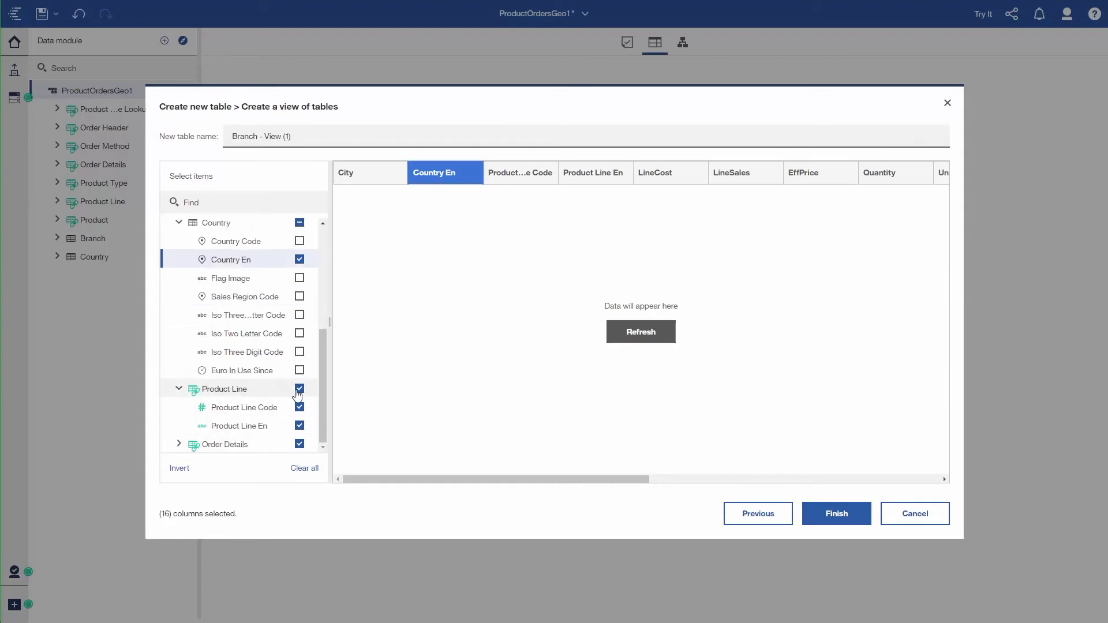
pyautogui.click(299, 408)
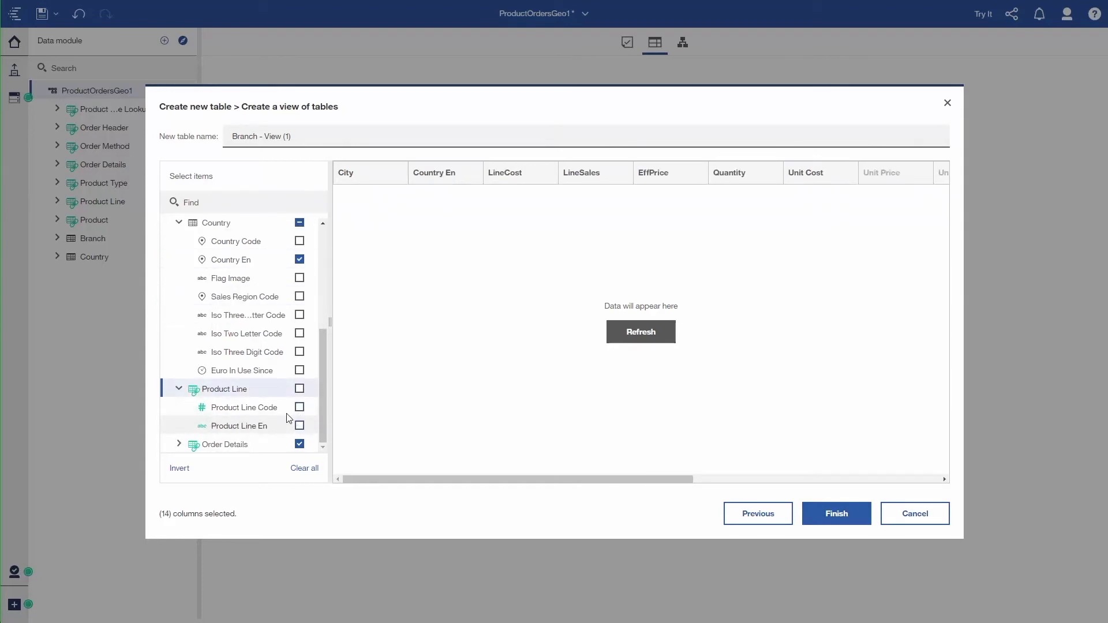
pyautogui.click(239, 426)
# Keep only the LineCost, LineSales and Quantity measures from Order Details.
pyautogui.click(179, 444)
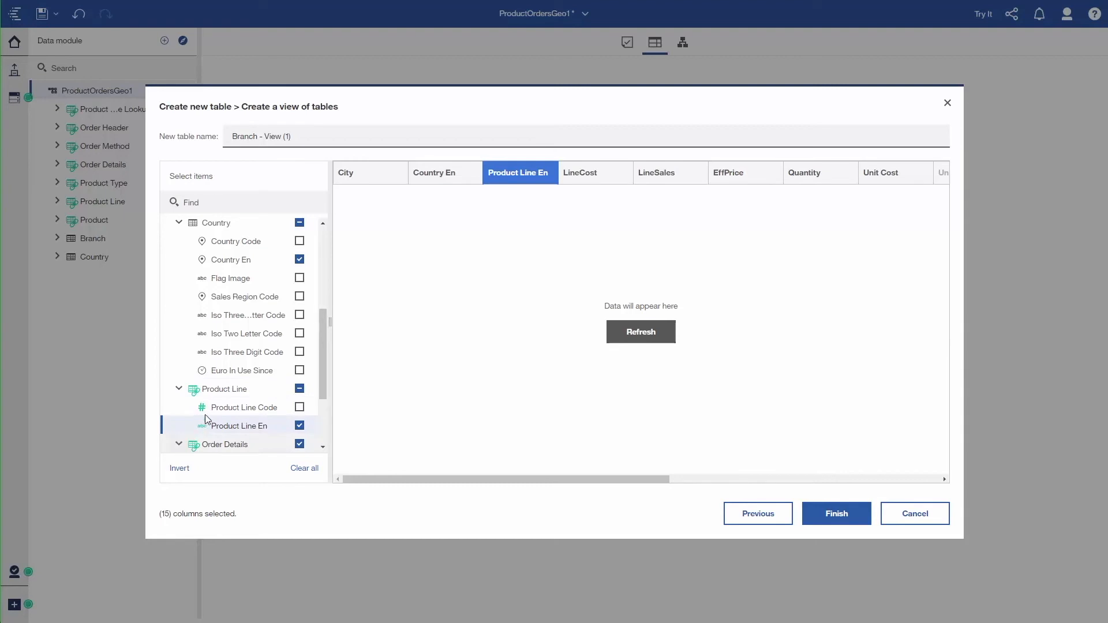
pyautogui.scroll(-3, 240, 363)
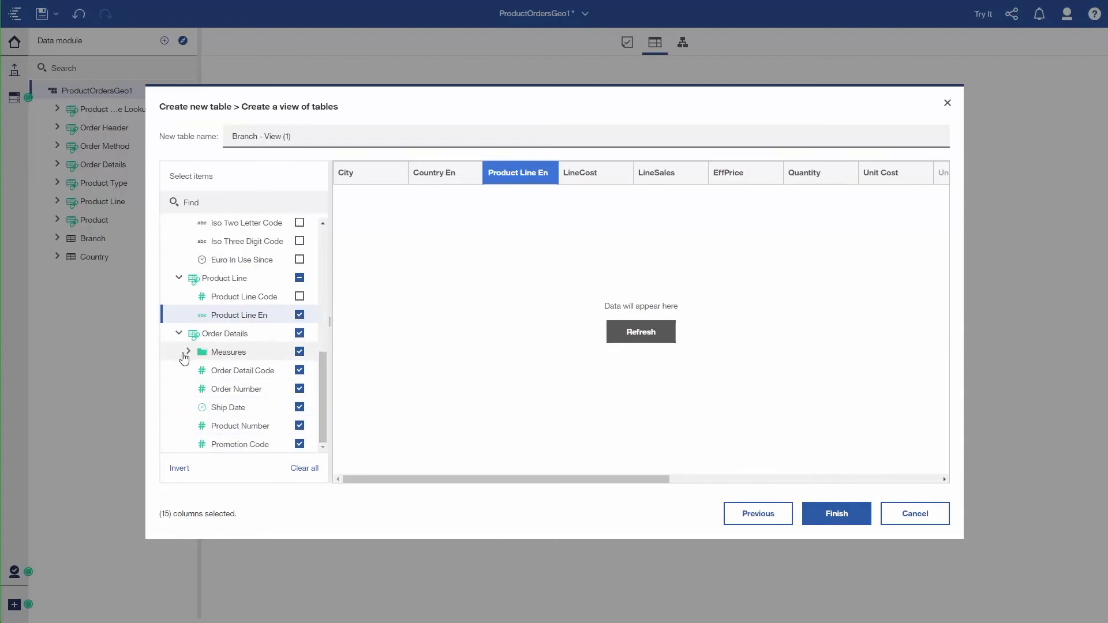
pyautogui.click(300, 333)
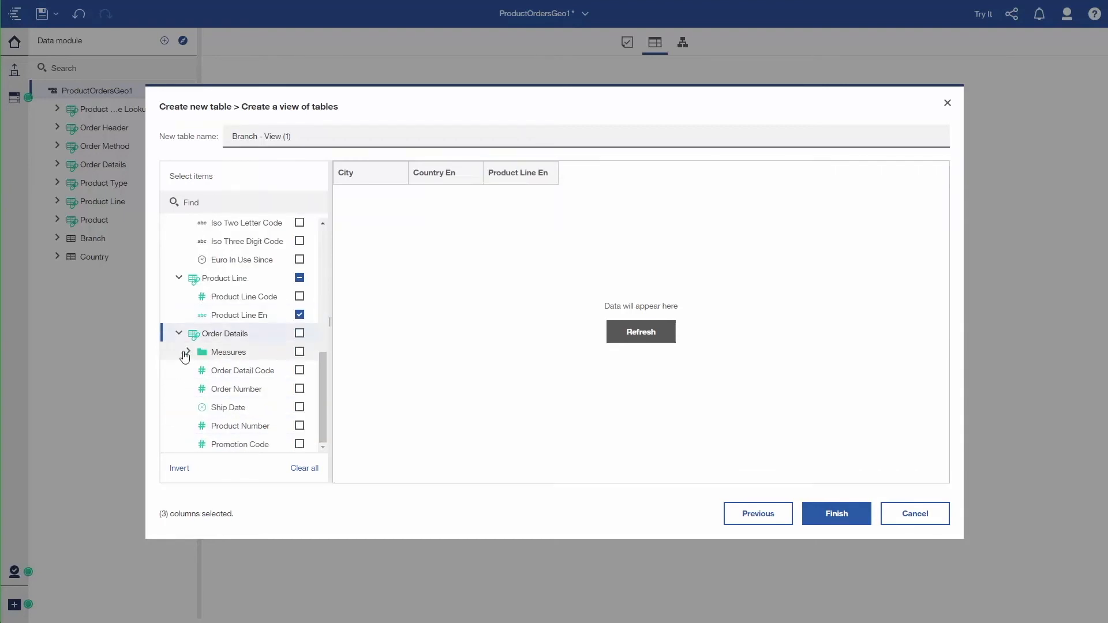
pyautogui.click(189, 352)
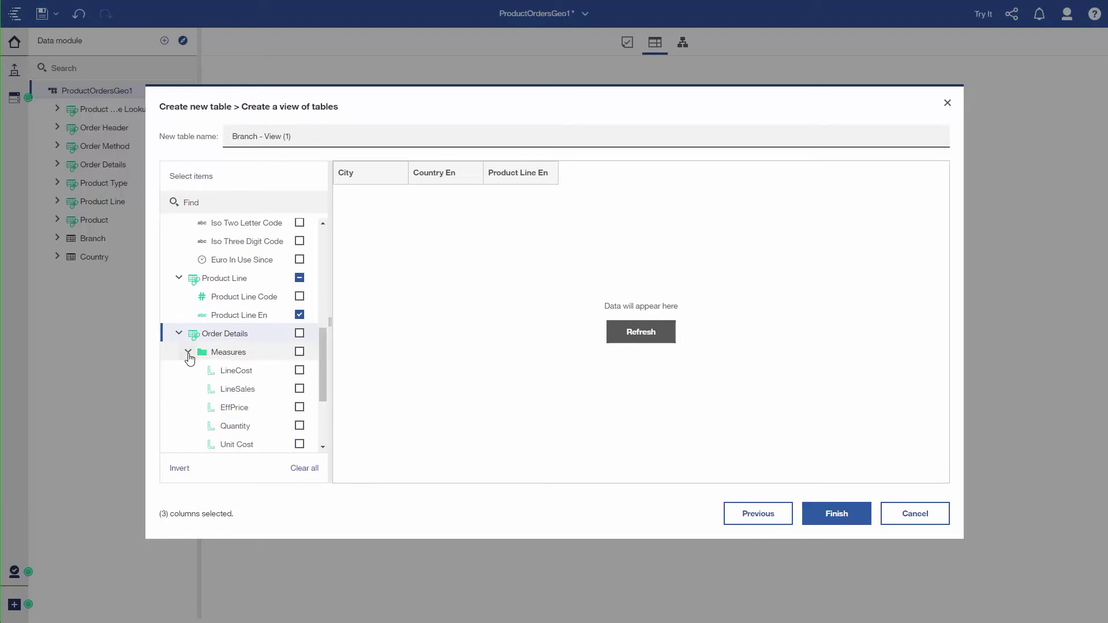
pyautogui.click(300, 370)
pyautogui.click(300, 389)
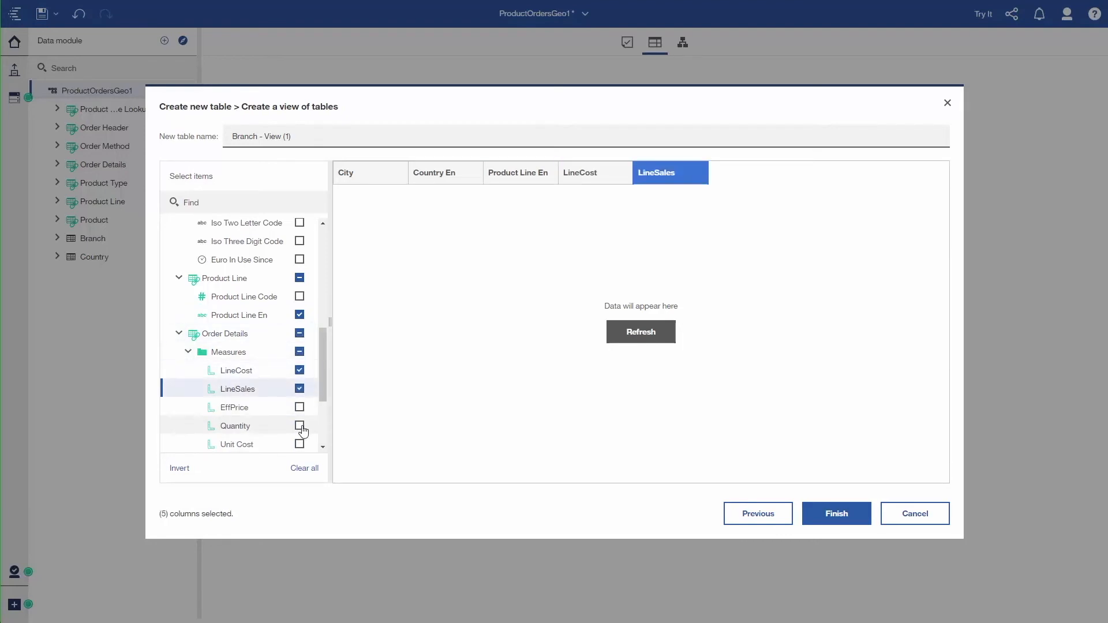
pyautogui.click(300, 426)
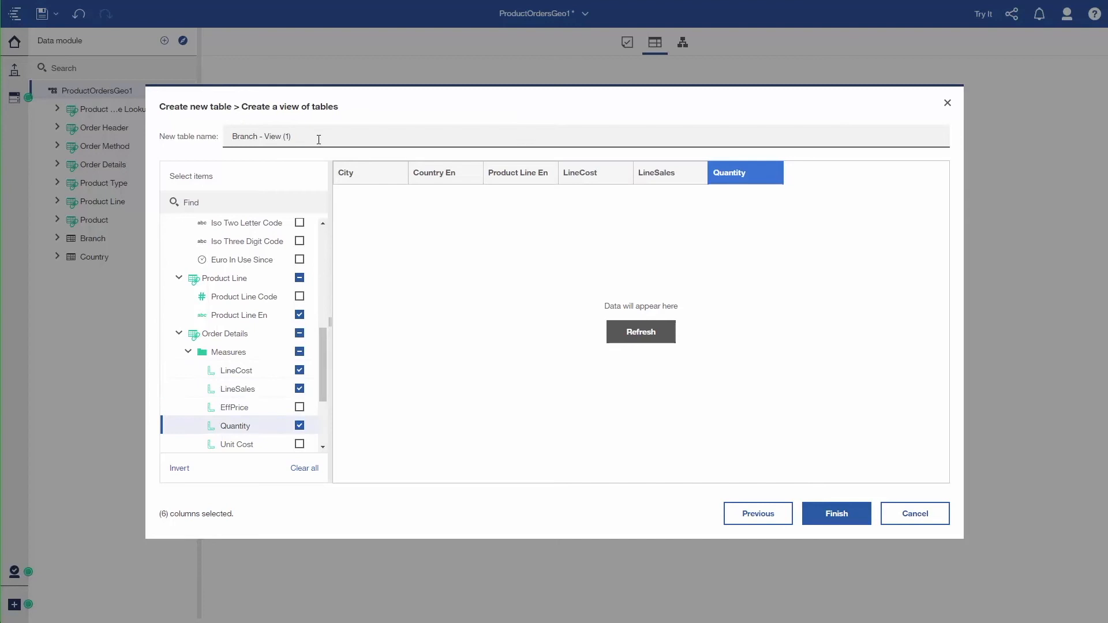
# Name the view FinalTableView and finish creating it.
pyautogui.moveTo(292, 136); pyautogui.dragTo(228, 136)
pyautogui.write('FinalTableView')
pyautogui.click(840, 516)
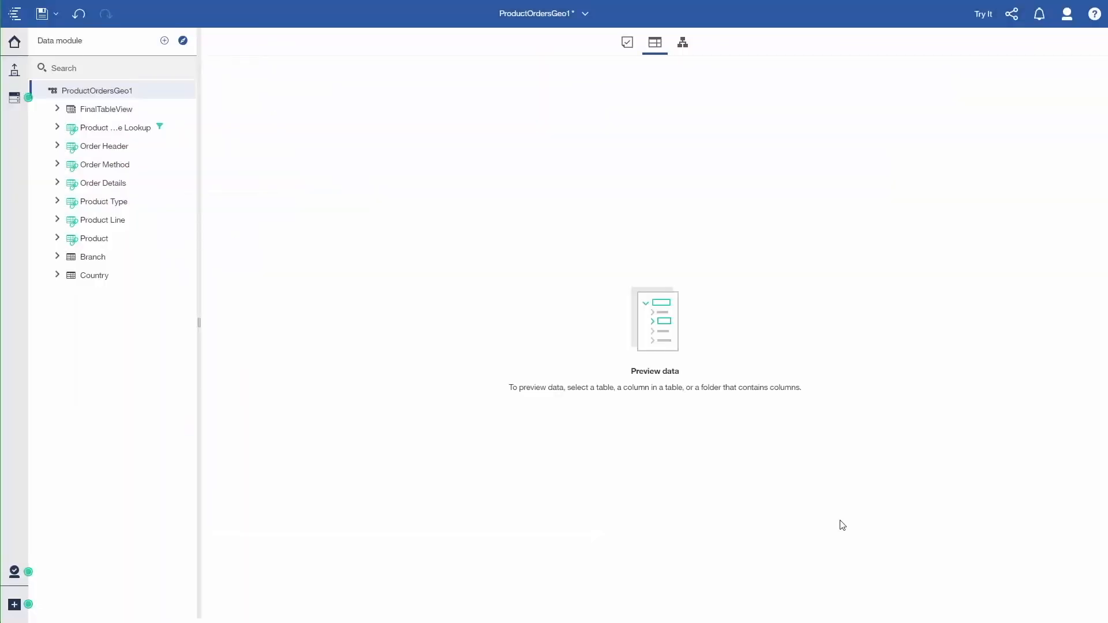
# Preview FinalTableView's data and select its LineCost and LineSales measures.
pyautogui.click(106, 110)
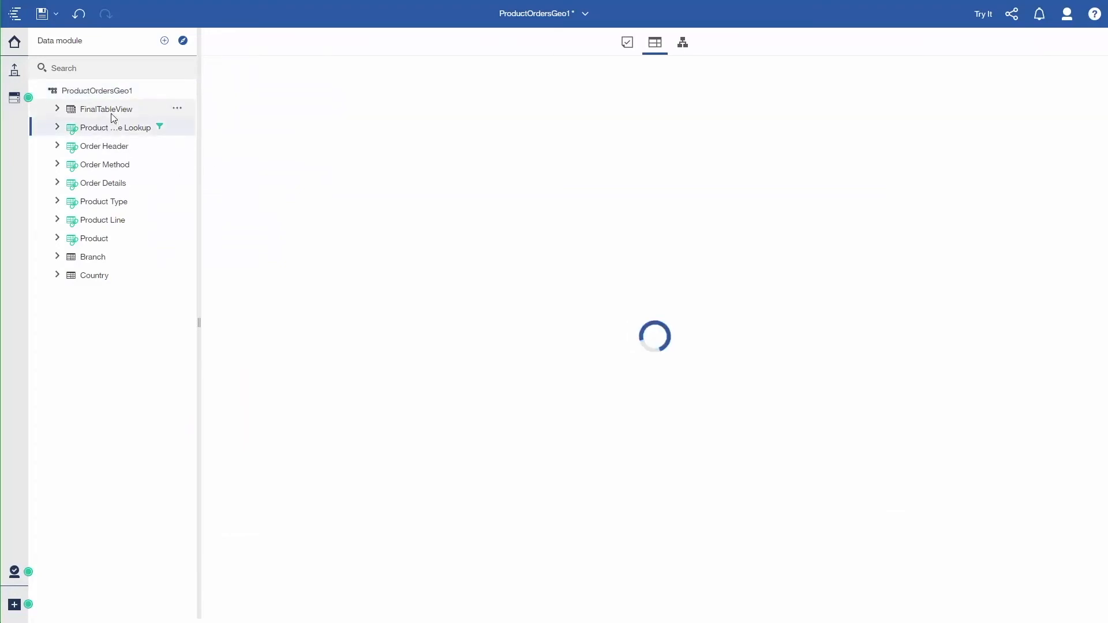
pyautogui.click(57, 109)
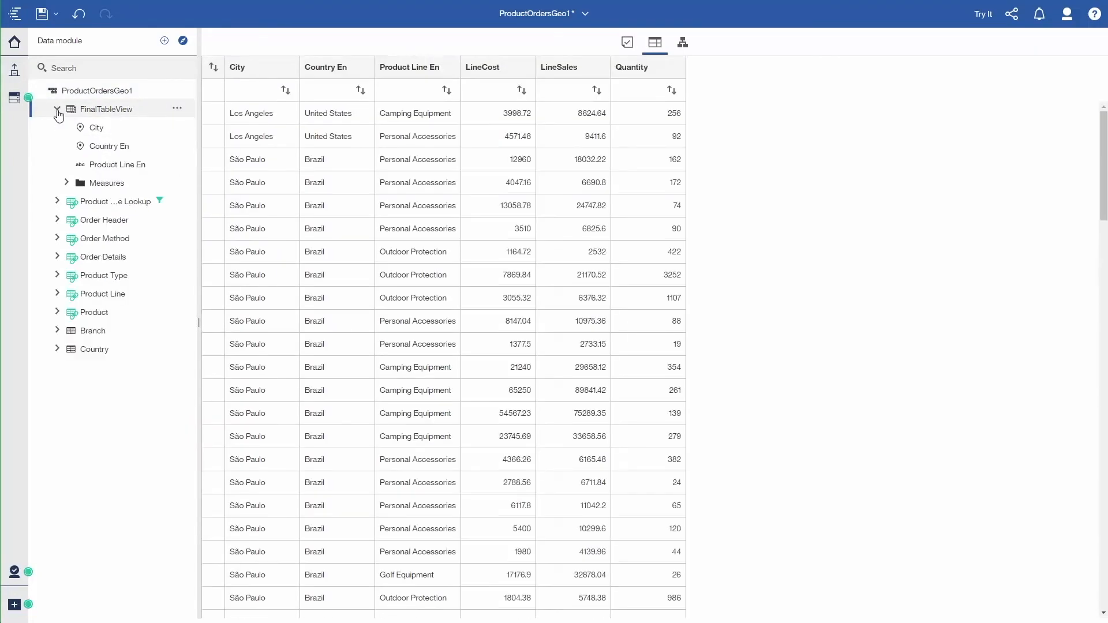
pyautogui.click(67, 183)
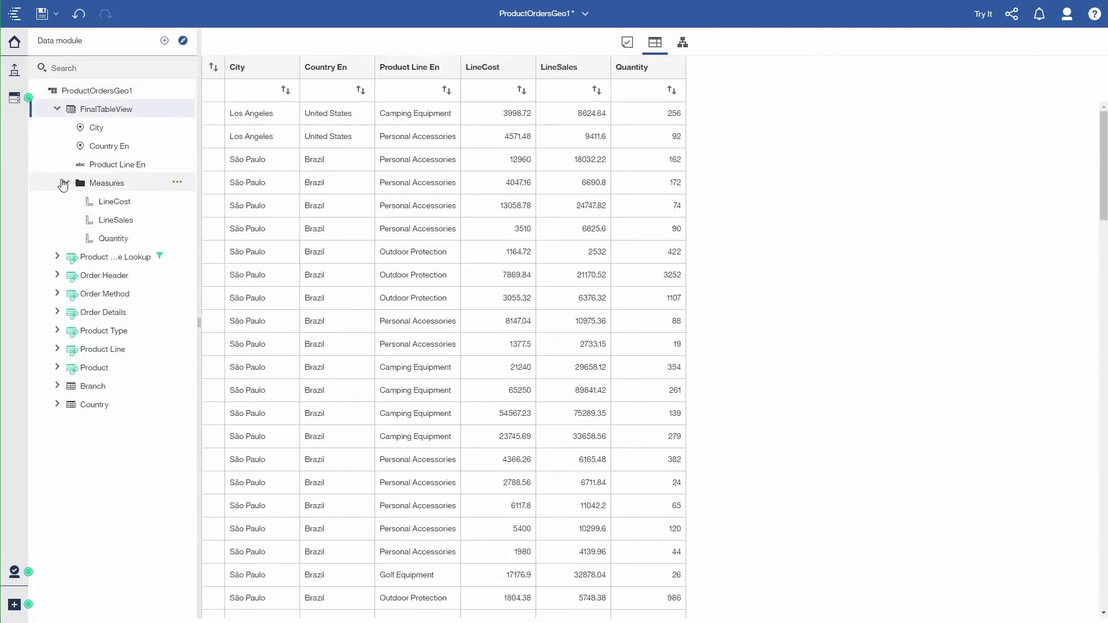
pyautogui.click(113, 202)
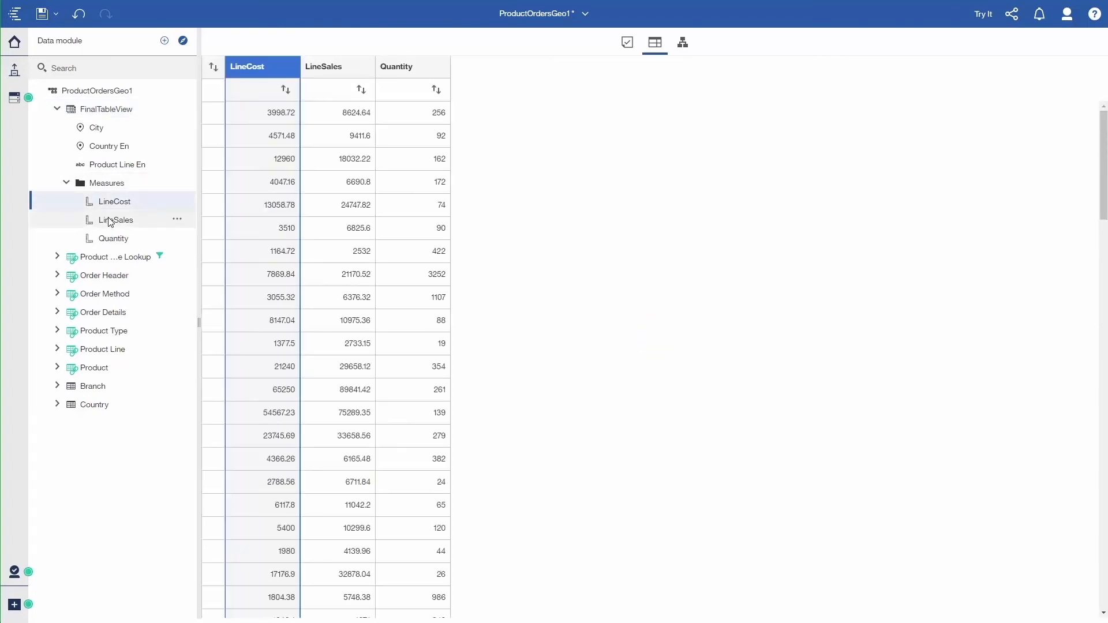
pyautogui.keyDown('ctrl'); pyautogui.click(115, 221); pyautogui.keyUp('ctrl')
# Set the data format of LineCost and LineSales to Currency.
pyautogui.click(179, 222)
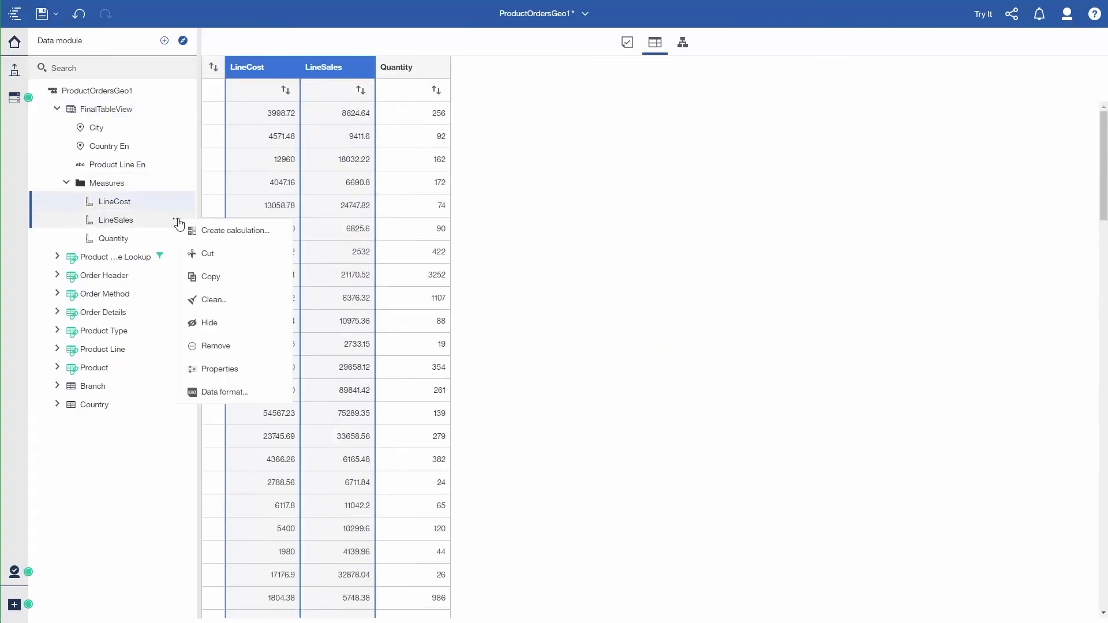
pyautogui.click(223, 392)
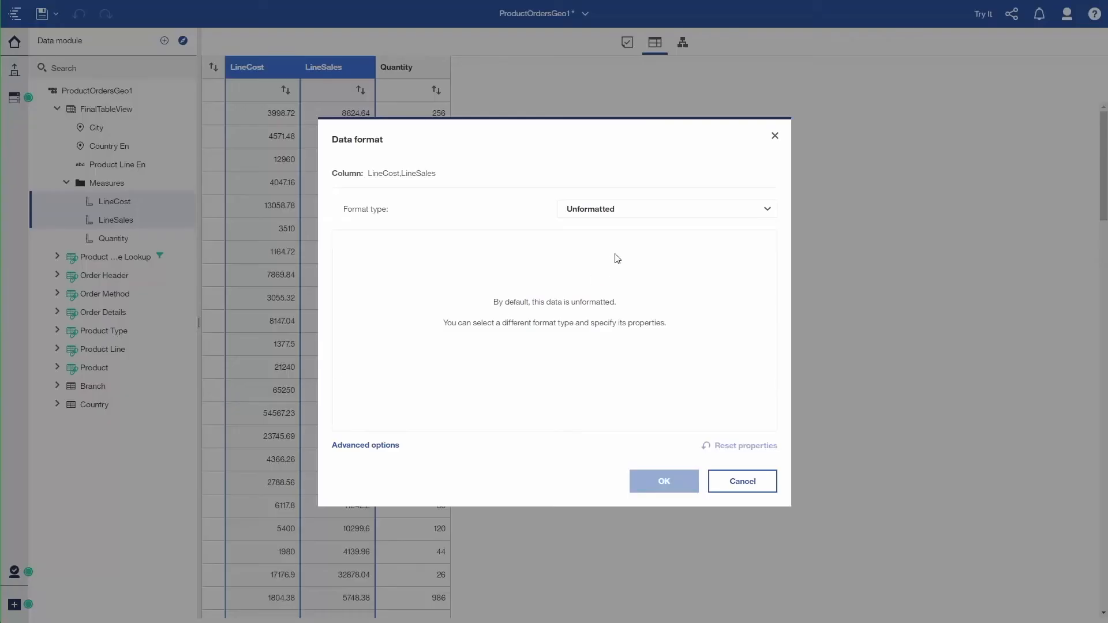
pyautogui.click(641, 213)
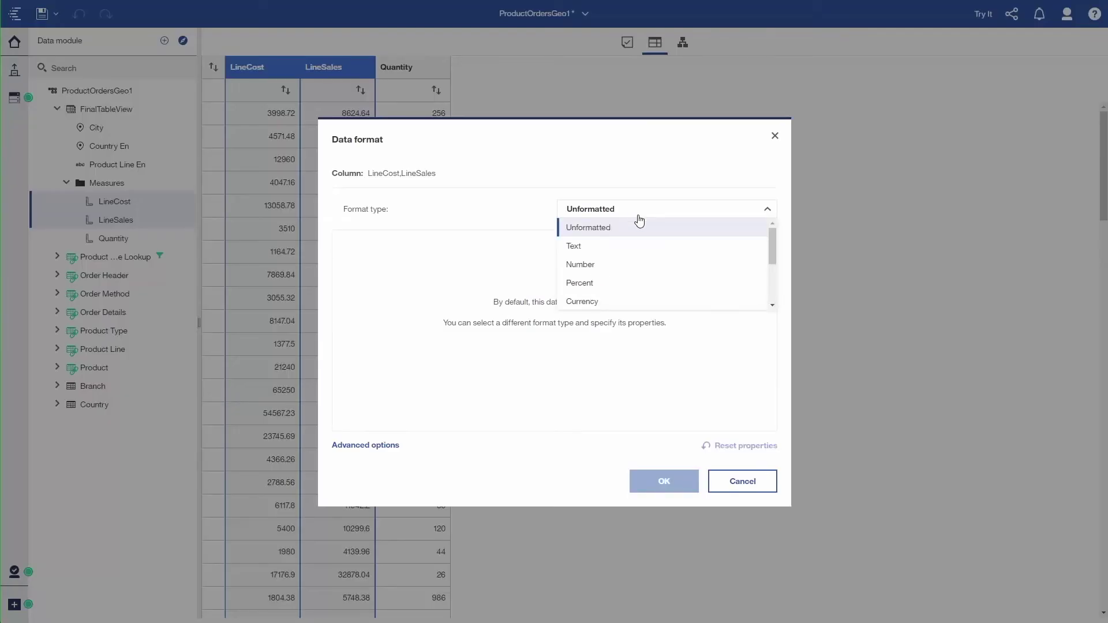
pyautogui.click(603, 301)
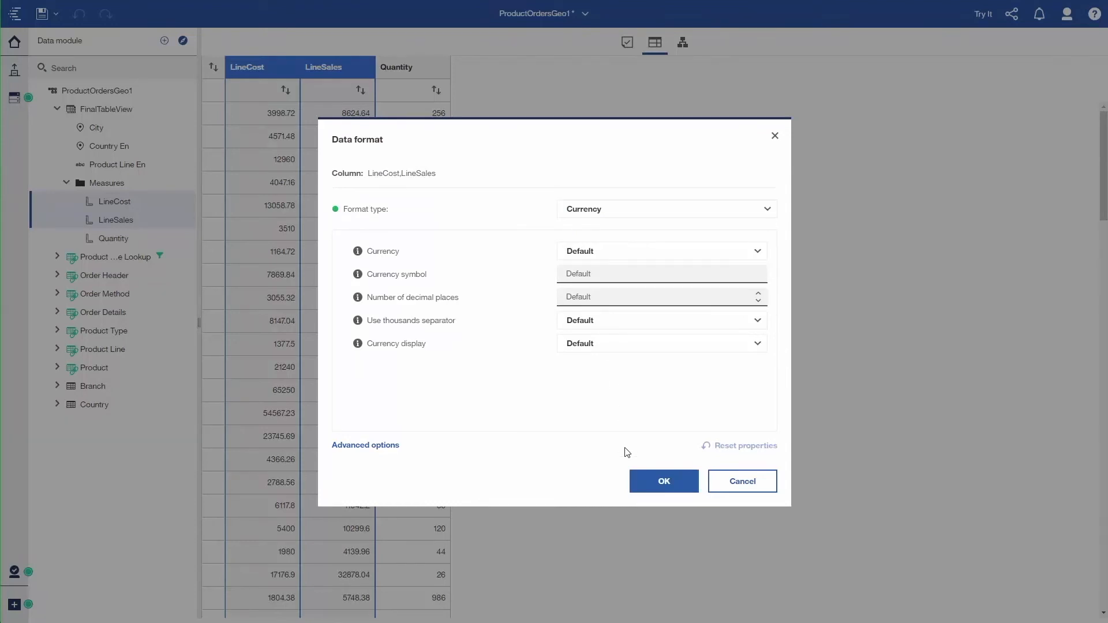
pyautogui.click(665, 482)
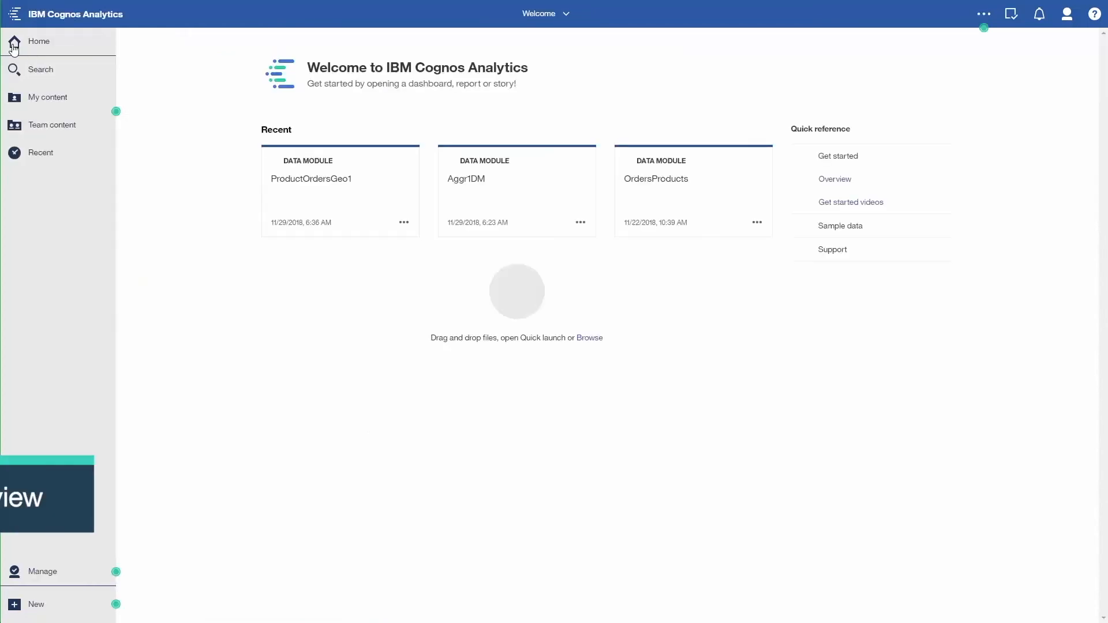
# Create a dashboard from the ProductOrdersGeo1 card on the Welcome page.
pyautogui.click(404, 224)
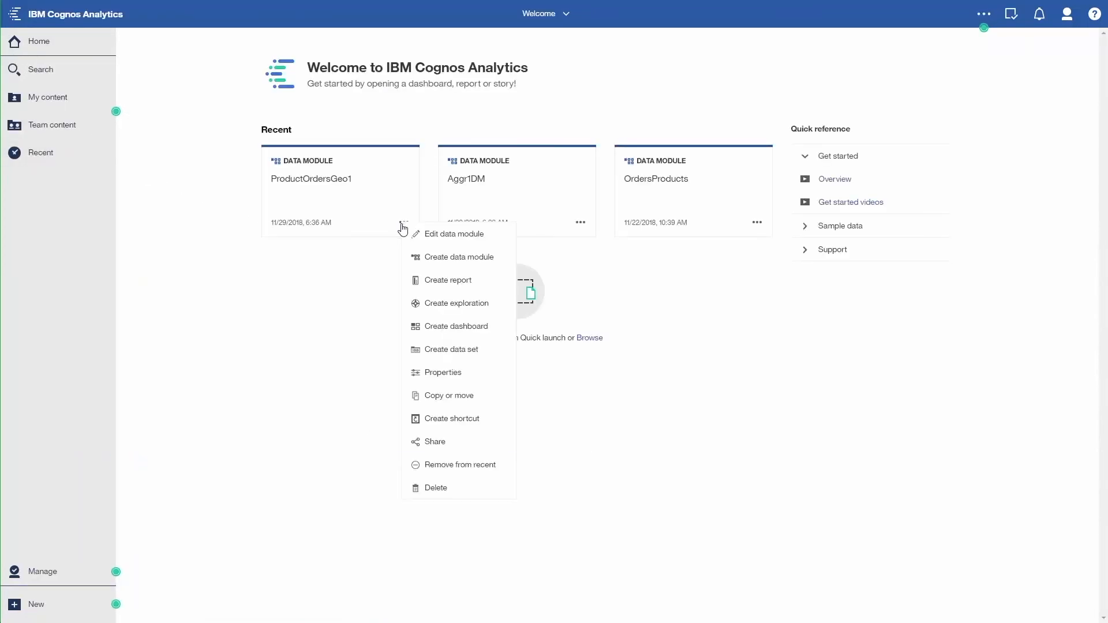
pyautogui.click(434, 328)
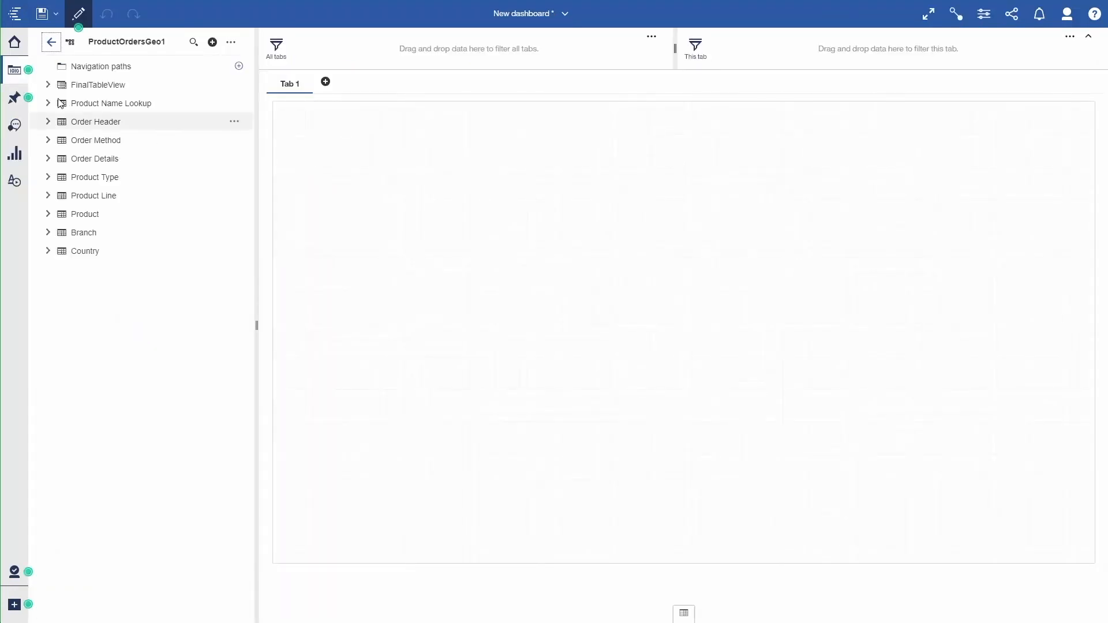
# Drop Product Line En and LineSales from FinalTableView onto the canvas as a column chart.
pyautogui.click(47, 84)
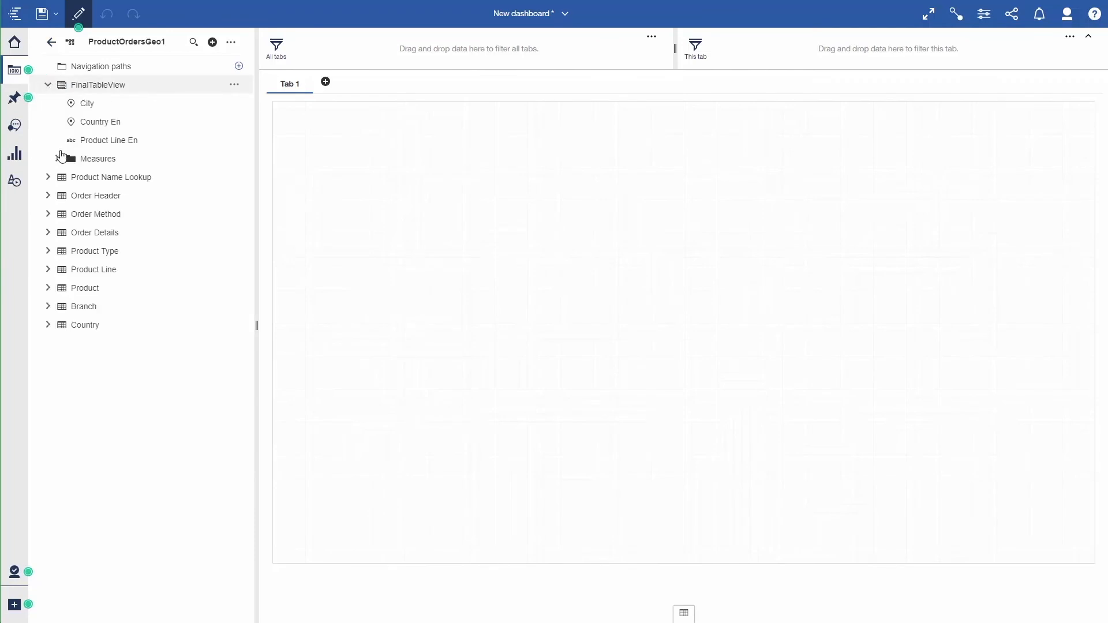
pyautogui.click(57, 159)
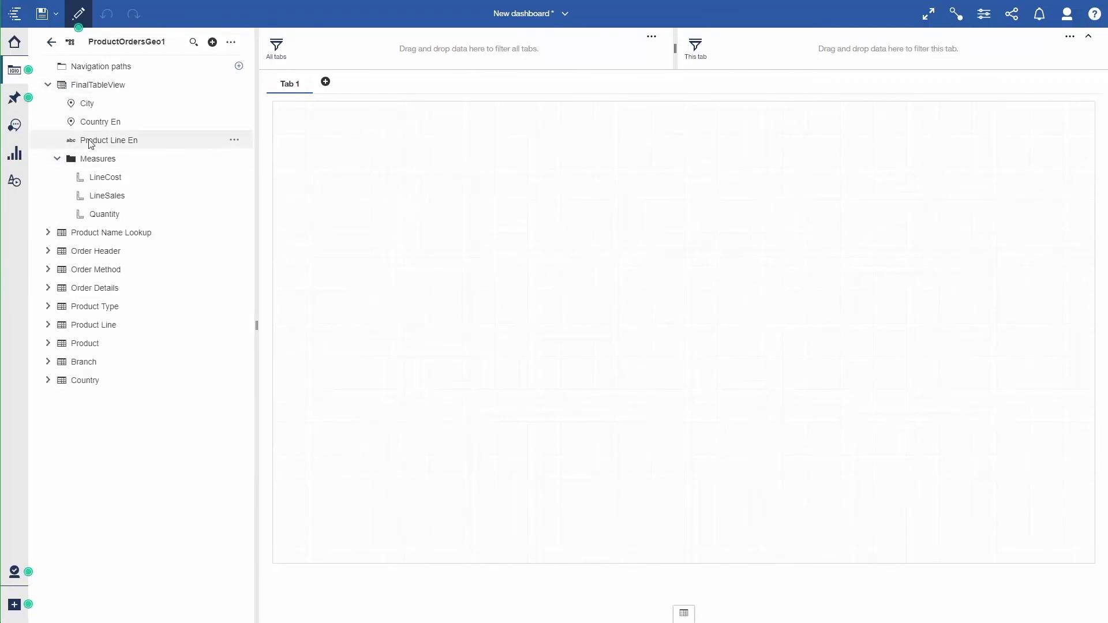
pyautogui.click(89, 144)
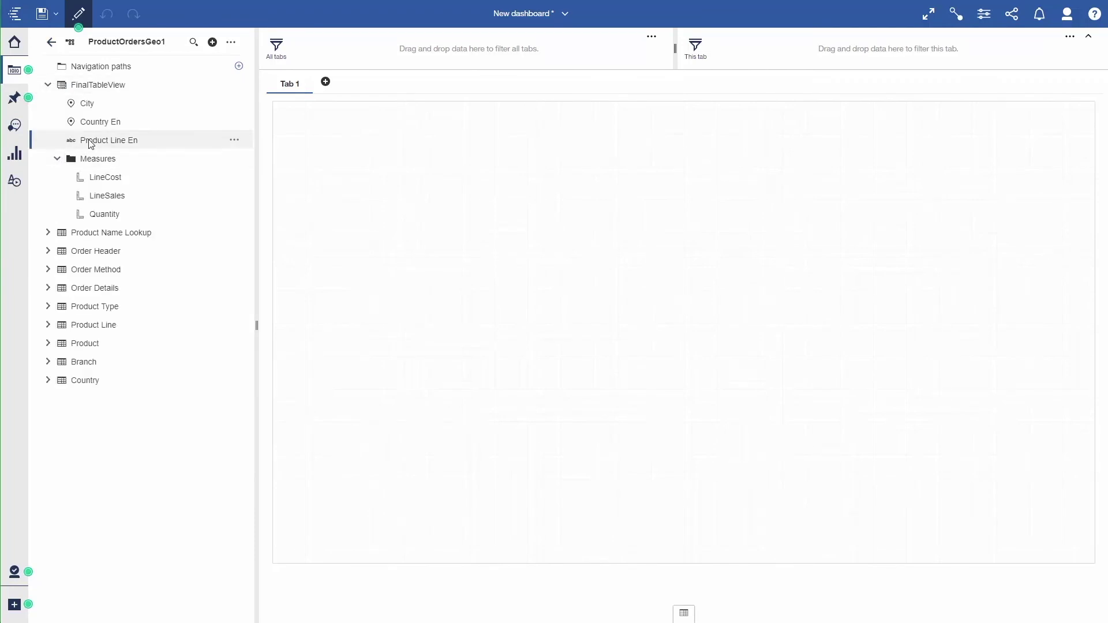
pyautogui.keyDown('ctrl'); pyautogui.click(116, 198); pyautogui.keyUp('ctrl')
pyautogui.moveTo(144, 197); pyautogui.dragTo(390, 182)
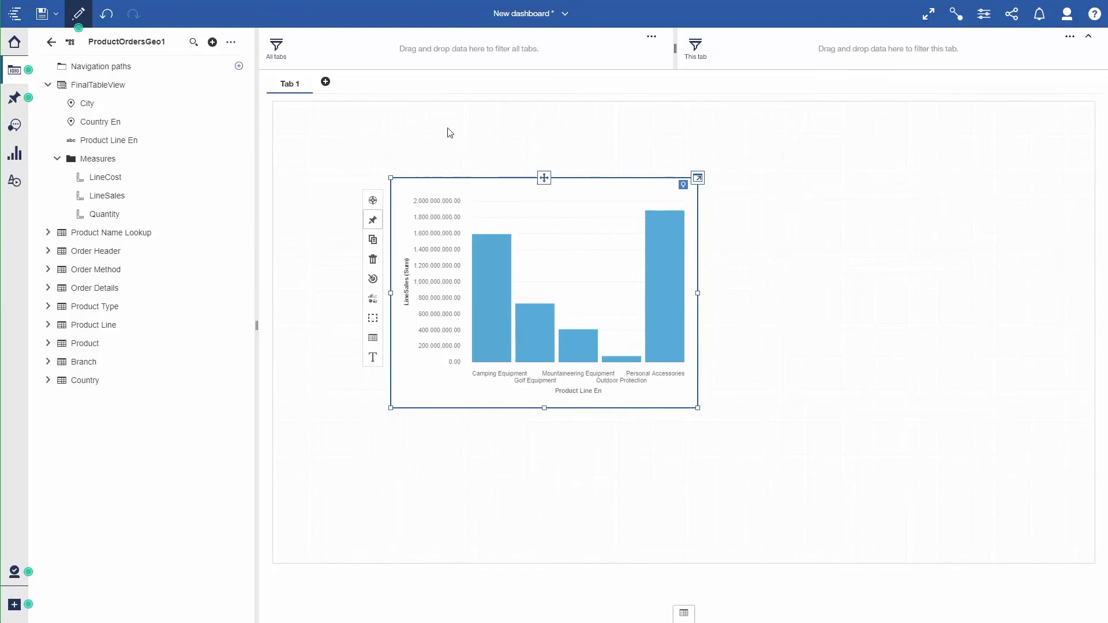
# Move the chart to the tab's top-left and enlarge it to fill more of the tab.
pyautogui.moveTo(543, 179); pyautogui.dragTo(427, 104)
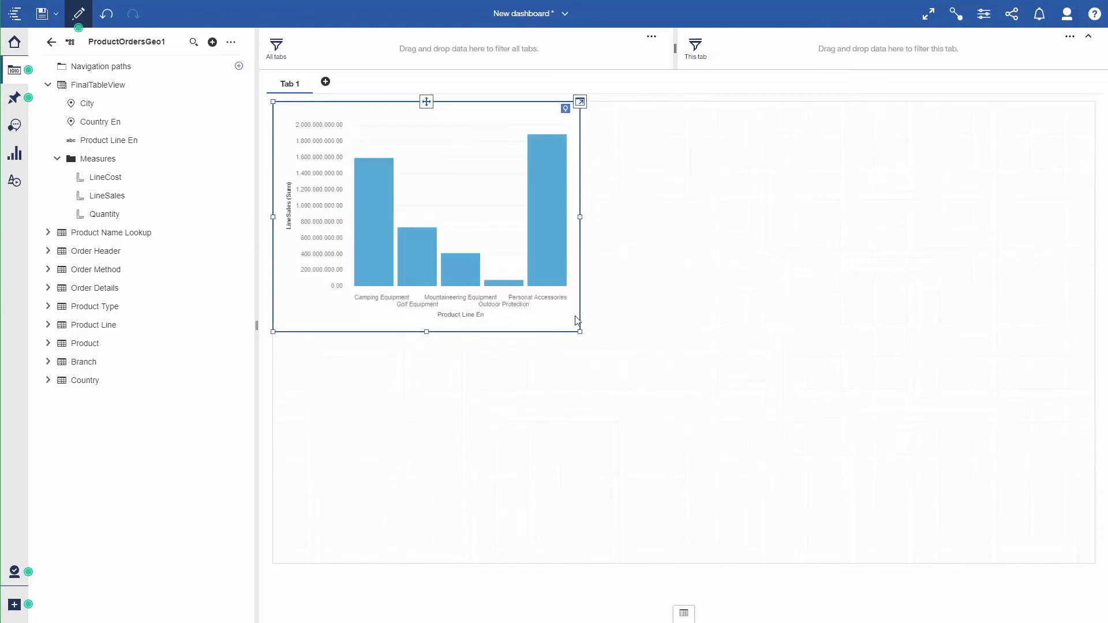
pyautogui.moveTo(582, 332); pyautogui.dragTo(873, 564)
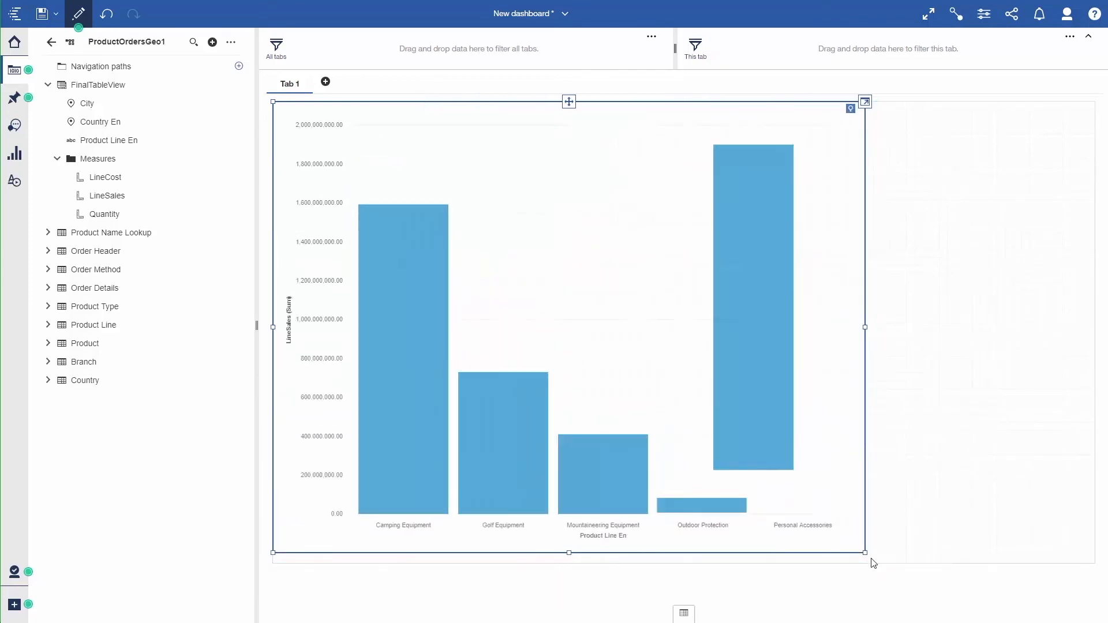
pyautogui.click(864, 106)
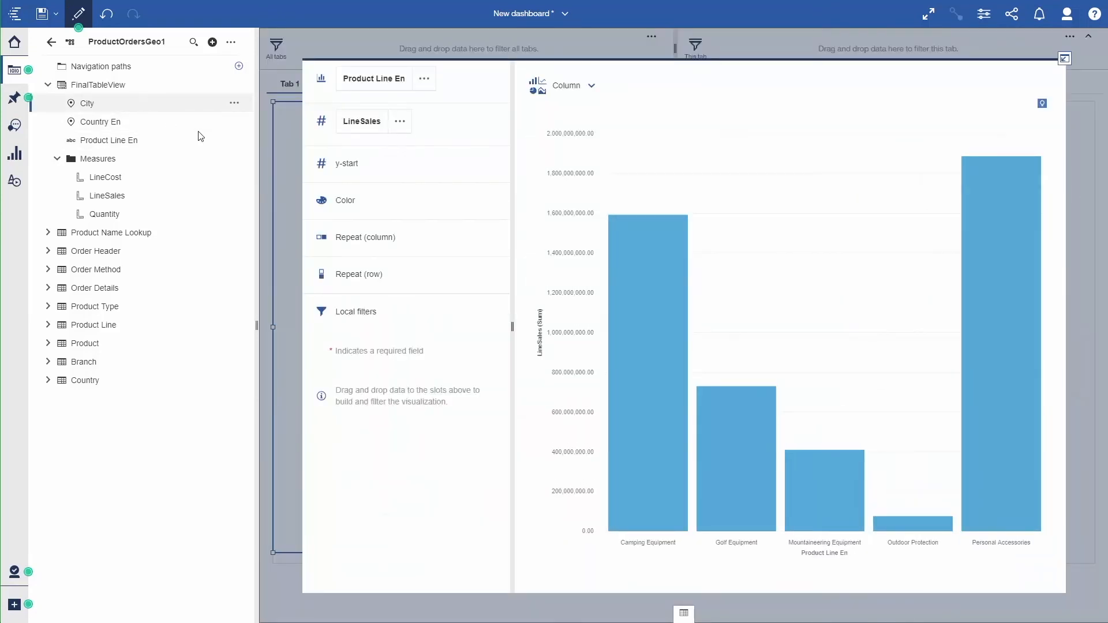
# Colour the chart columns by City and close the expanded editor.
pyautogui.moveTo(86, 103)
pyautogui.mouseDown()
pyautogui.moveTo(357, 224)
pyautogui.moveTo(356, 213)
pyautogui.mouseUp()
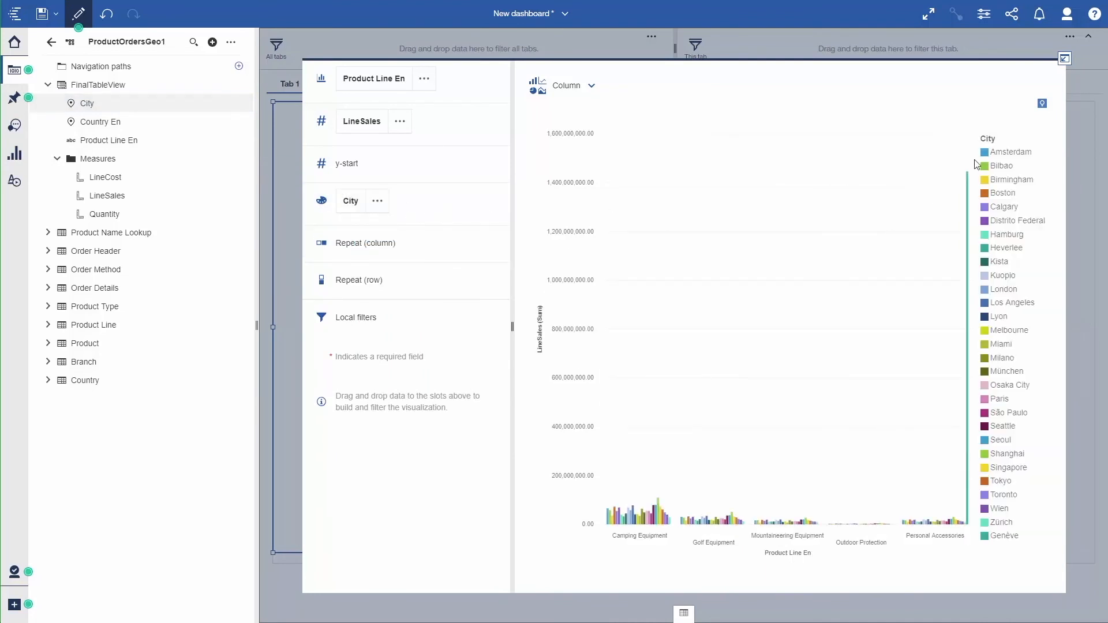
pyautogui.click(1064, 59)
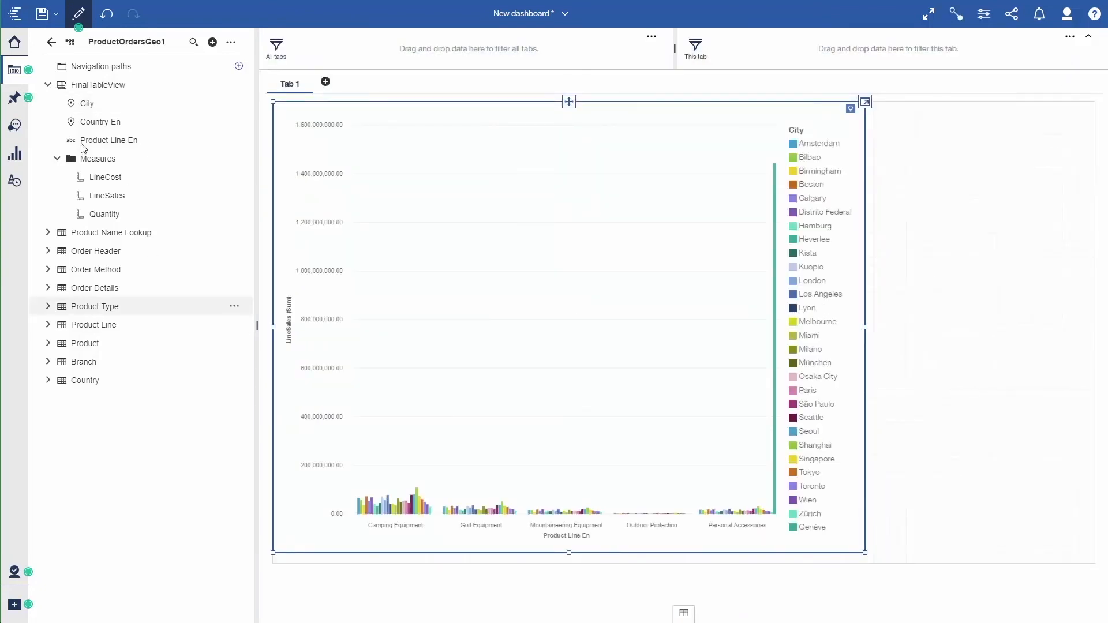
# Save the dashboard as SalesPLCity in Team content > A-Demo.
pyautogui.click(43, 14)
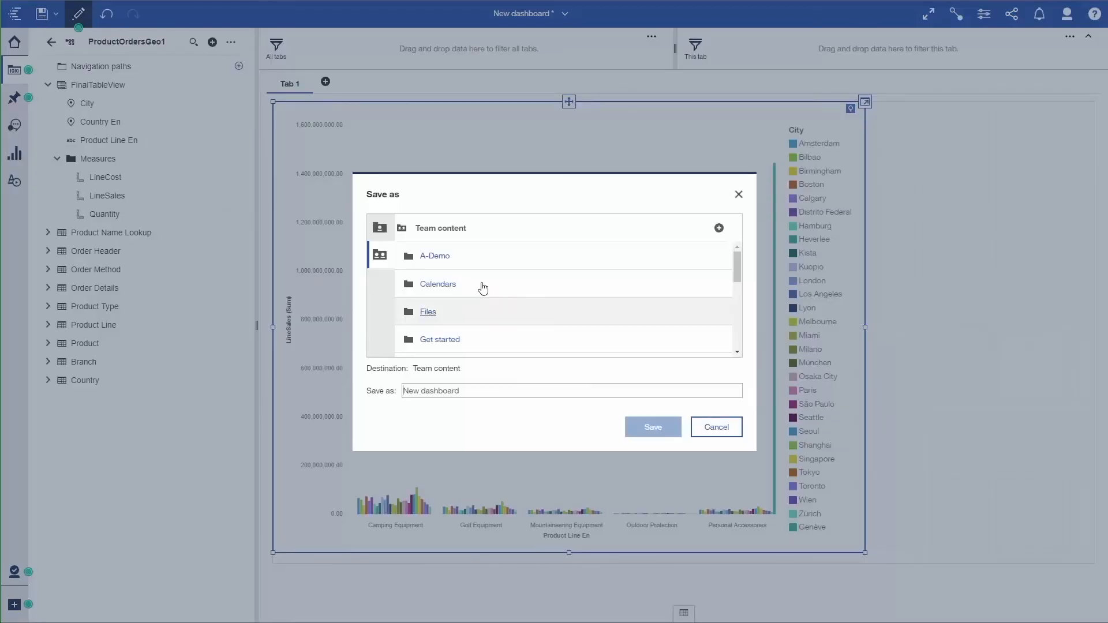
pyautogui.click(449, 262)
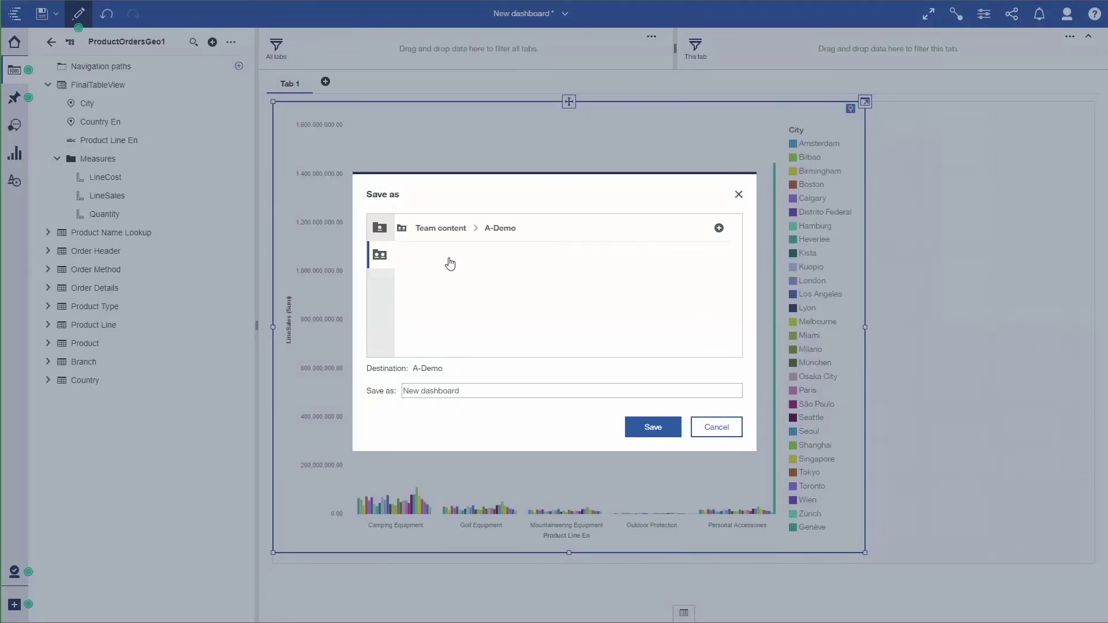
pyautogui.tripleClick(481, 392)
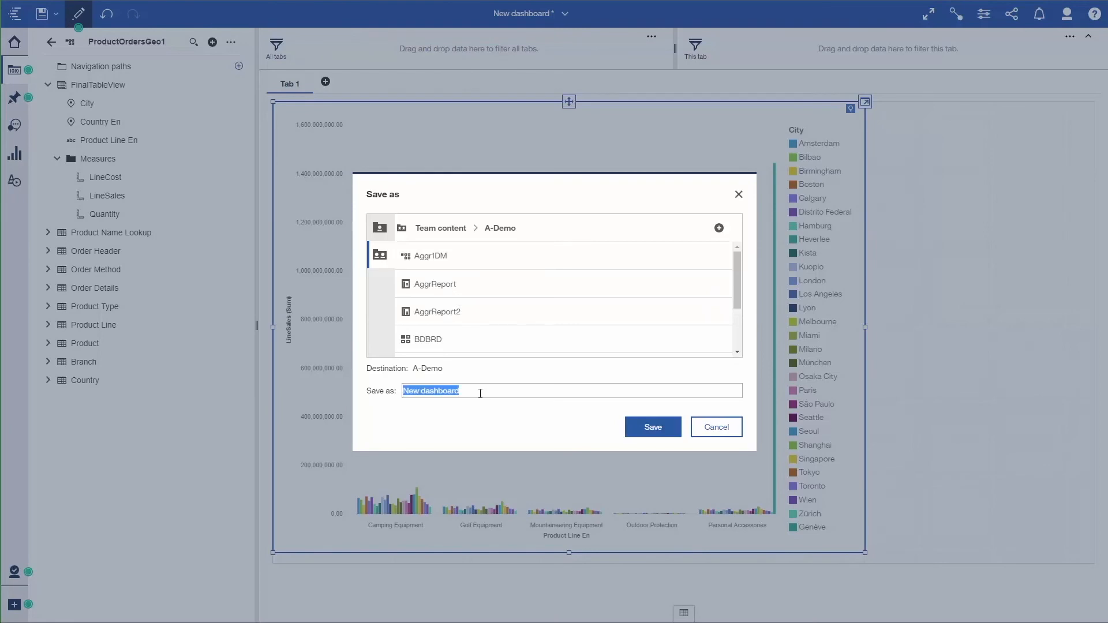
pyautogui.write('SalesPL')
pyautogui.write('City')
pyautogui.click(653, 427)
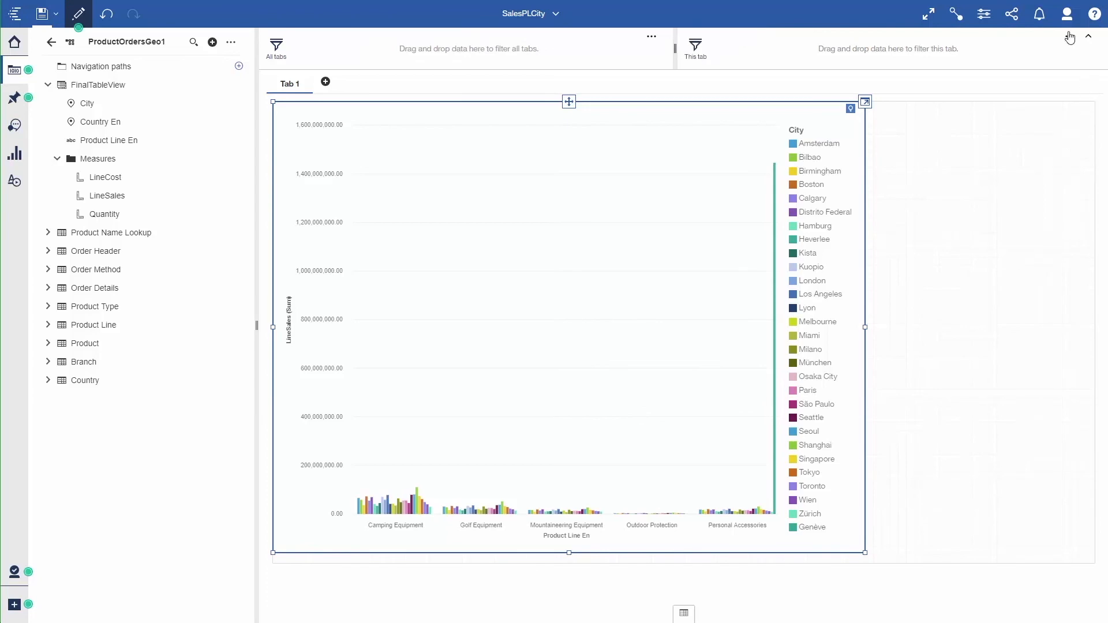
pyautogui.click(1066, 14)
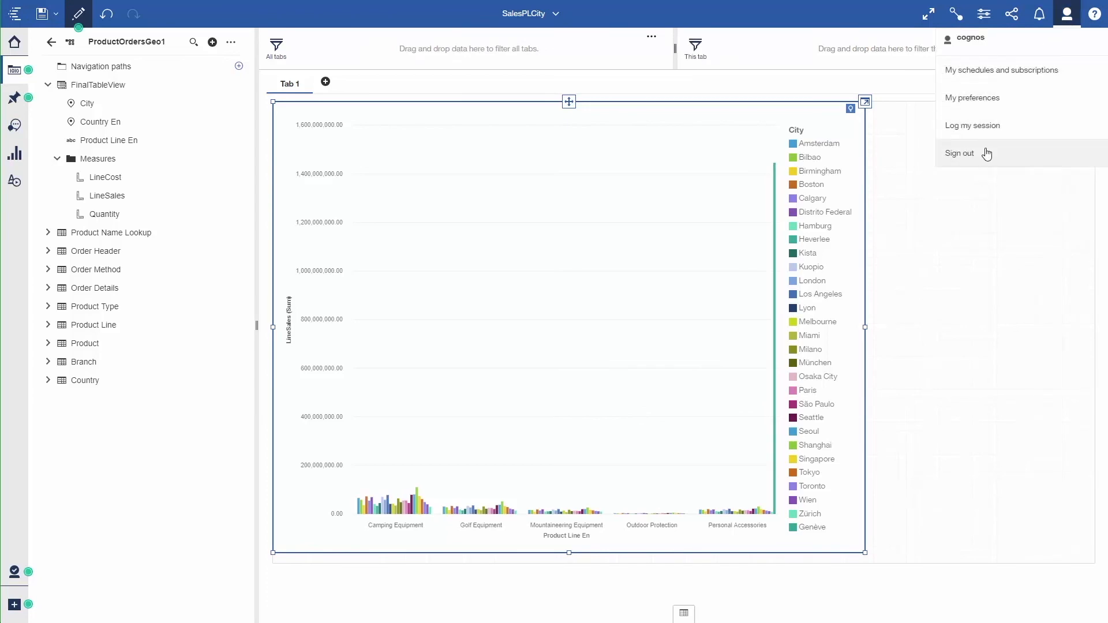
# Sign out and sign in with another user ID and password.
pyautogui.click(960, 153)
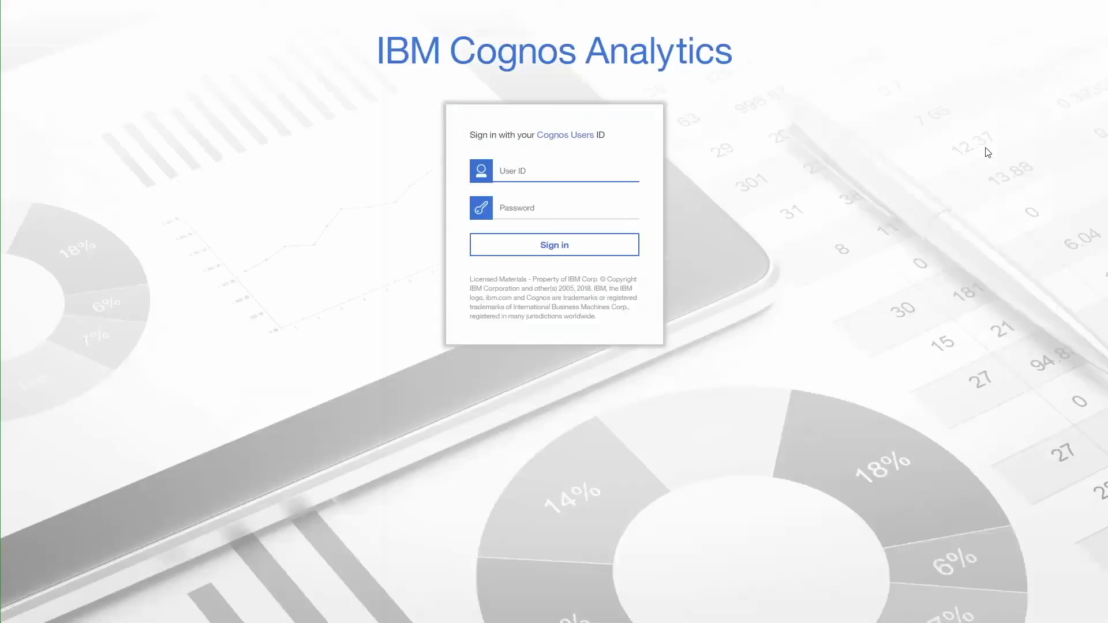
pyautogui.write('sams')
pyautogui.press('Tab')
pyautogui.write('•')
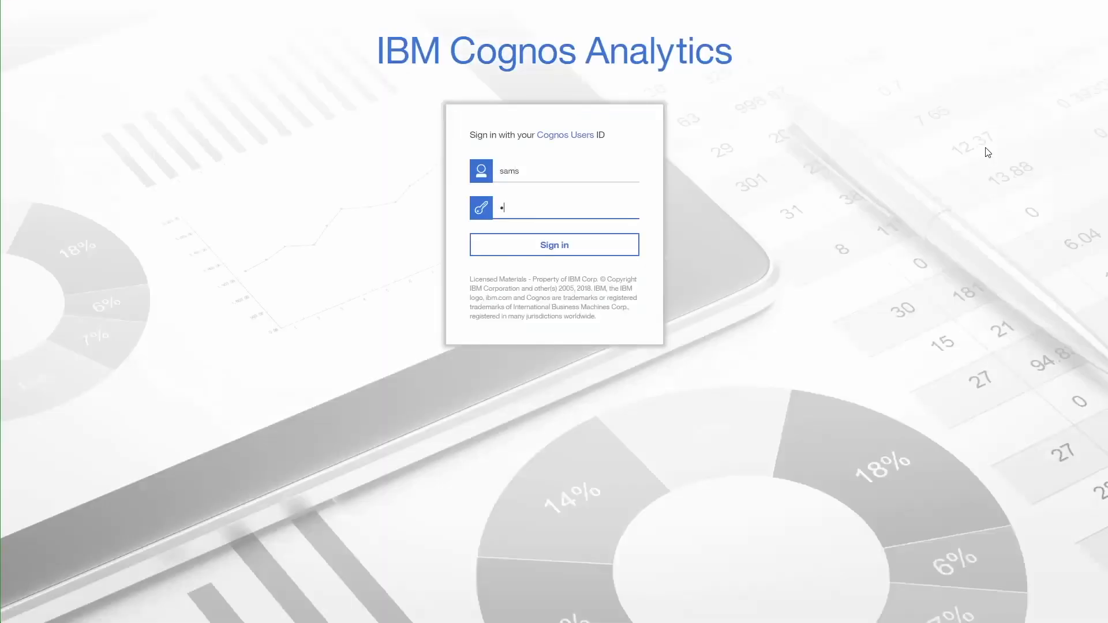
pyautogui.write('•••')
pyautogui.click(587, 244)
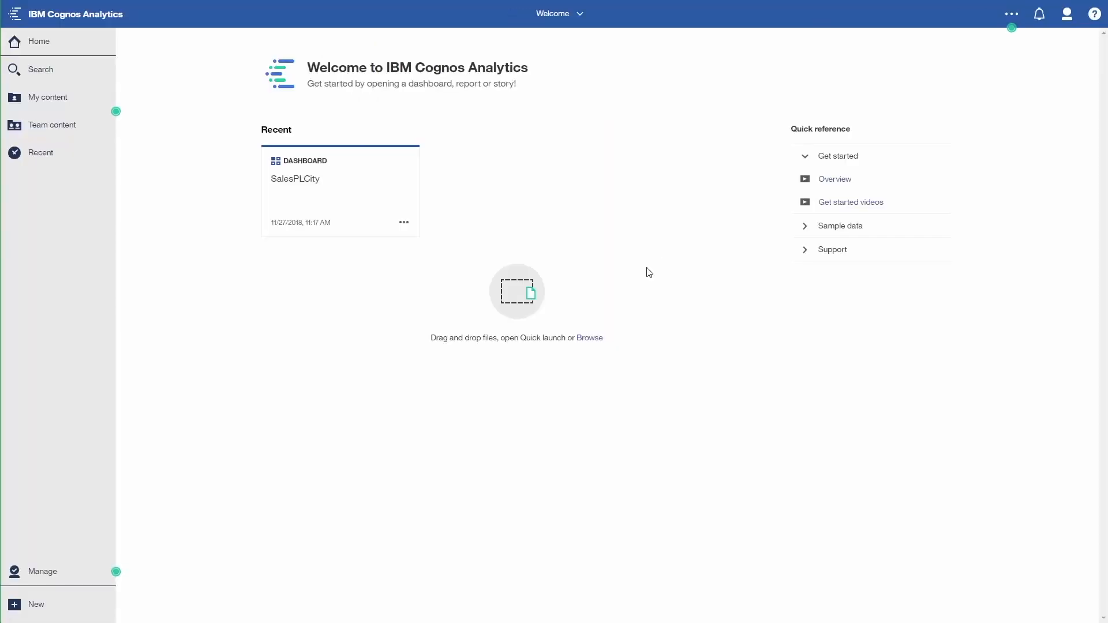
# Open SalesPLCity from Team content > A-Demo, now showing only North American cities.
pyautogui.click(52, 124)
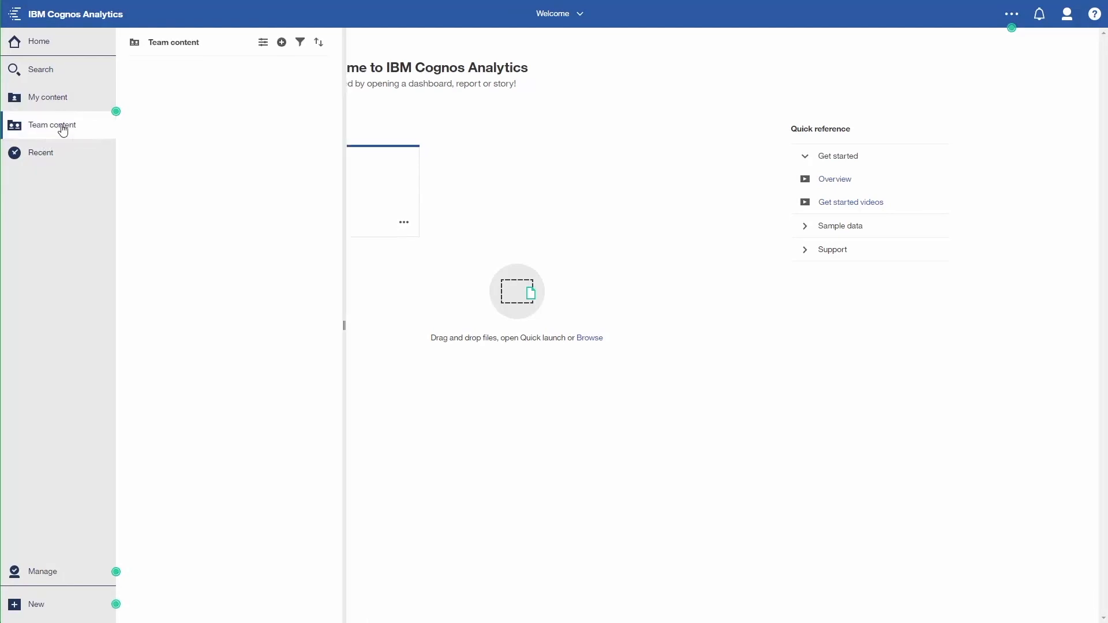
pyautogui.click(161, 70)
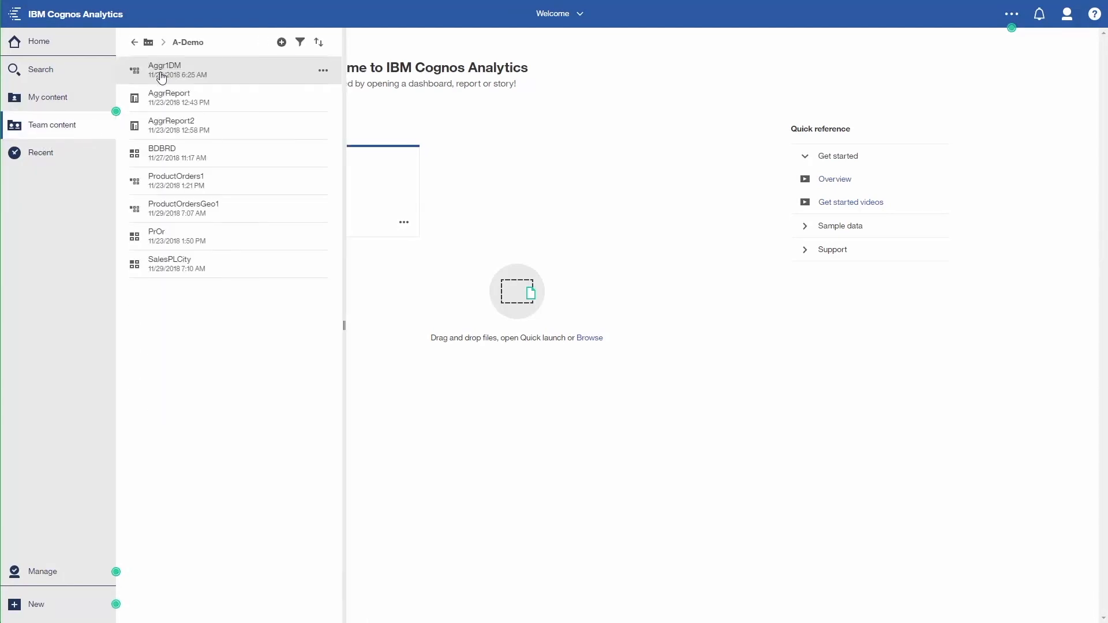
pyautogui.click(170, 260)
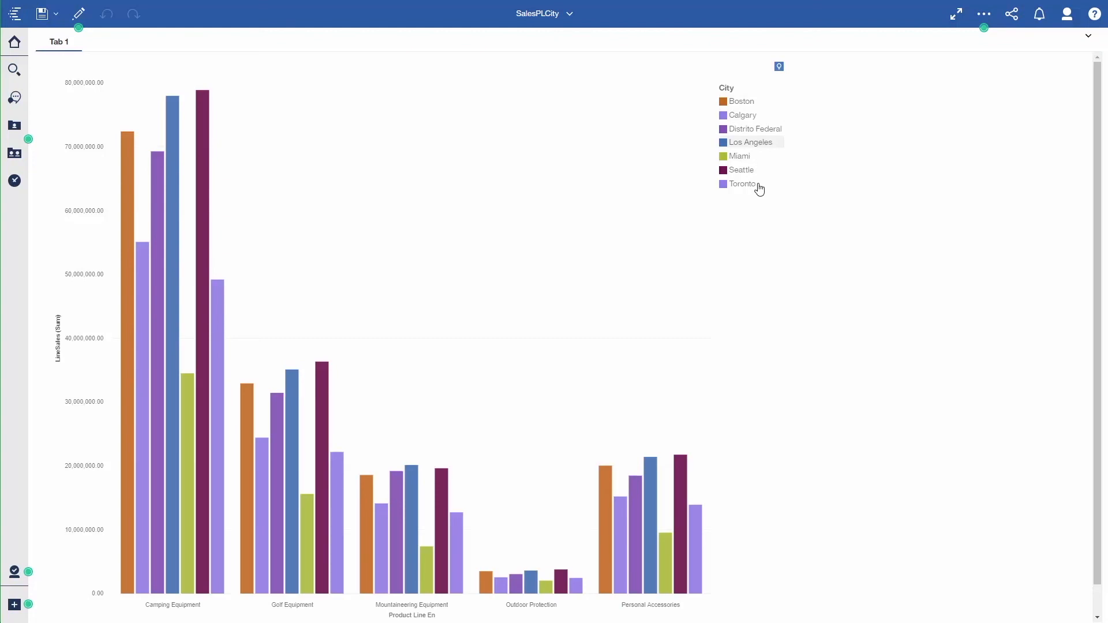
pyautogui.click(1067, 15)
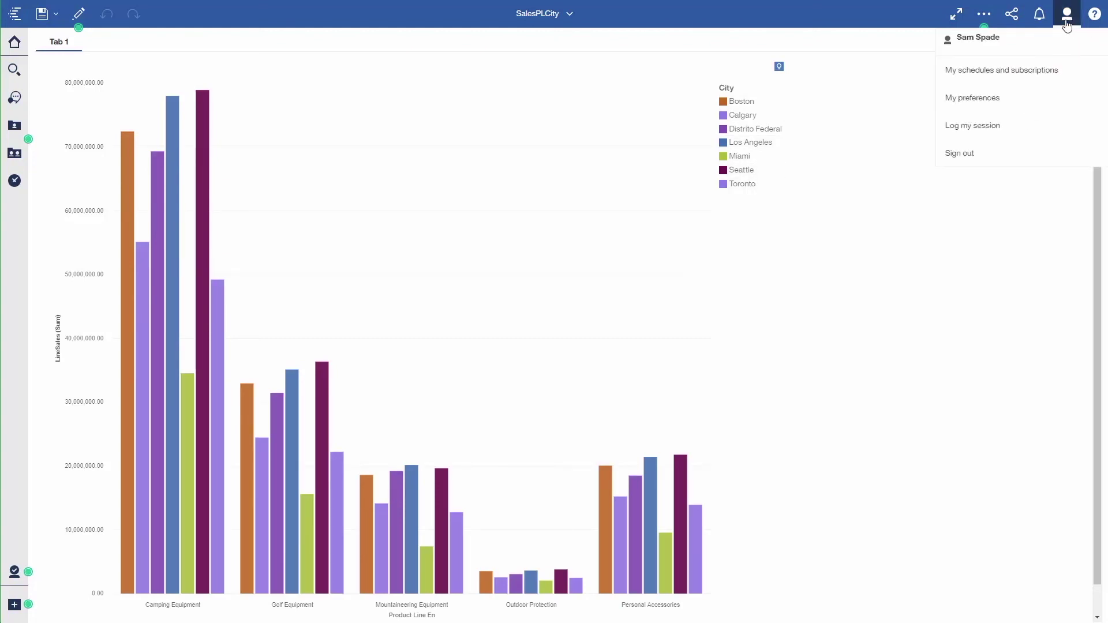
# Sign out and sign in as yet another user.
pyautogui.click(961, 153)
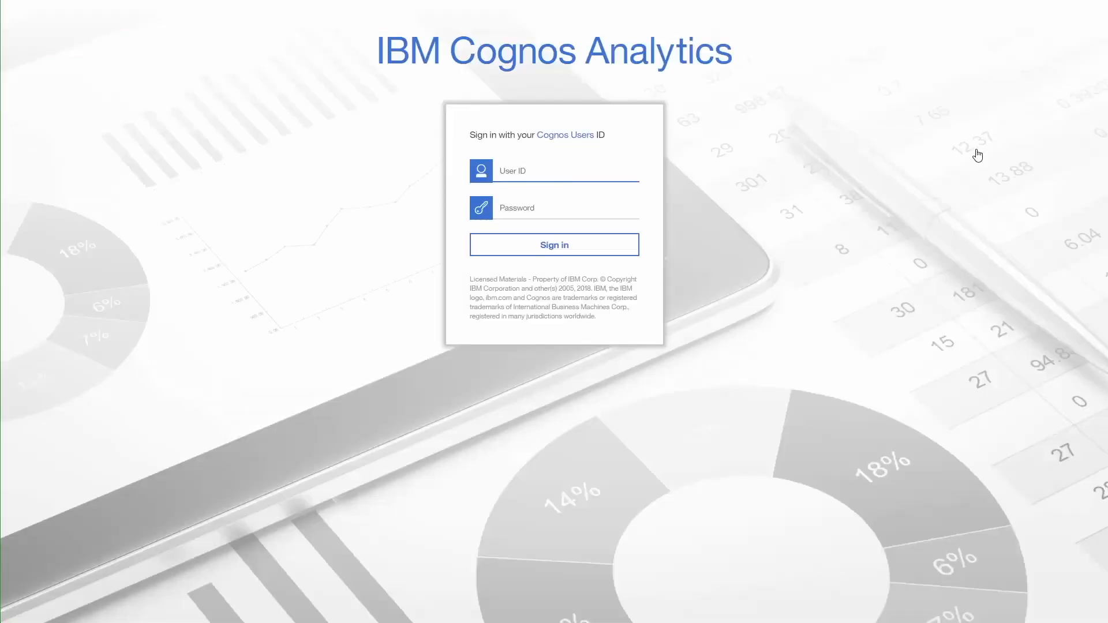
pyautogui.write('sherlock')
pyautogui.write('h')
pyautogui.press('Tab')
pyautogui.write('•')
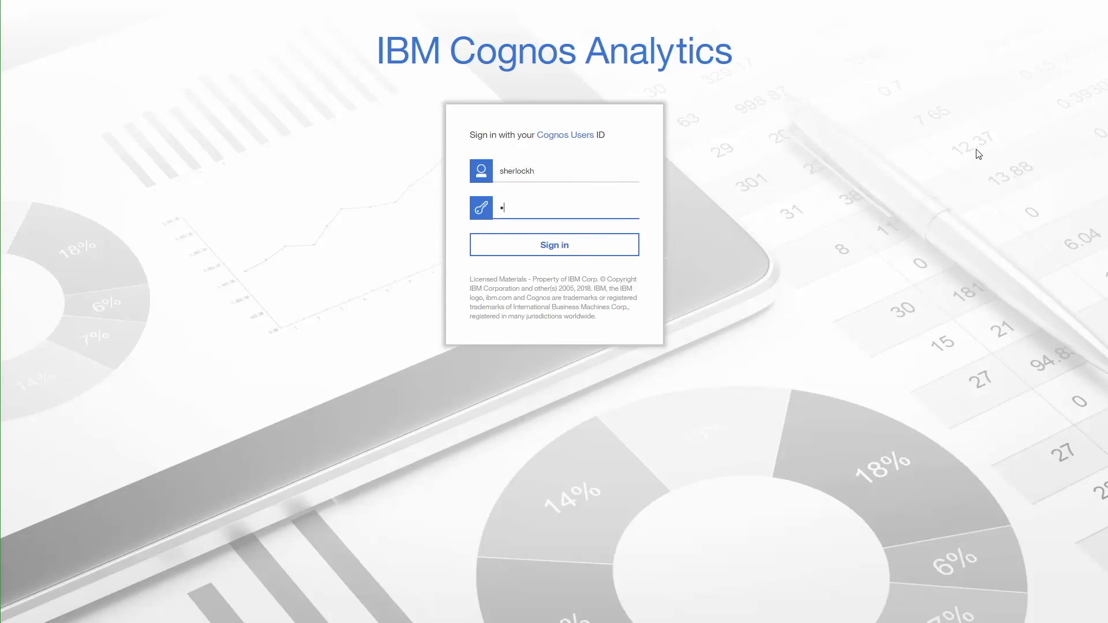
pyautogui.write('••')
pyautogui.press('Return')
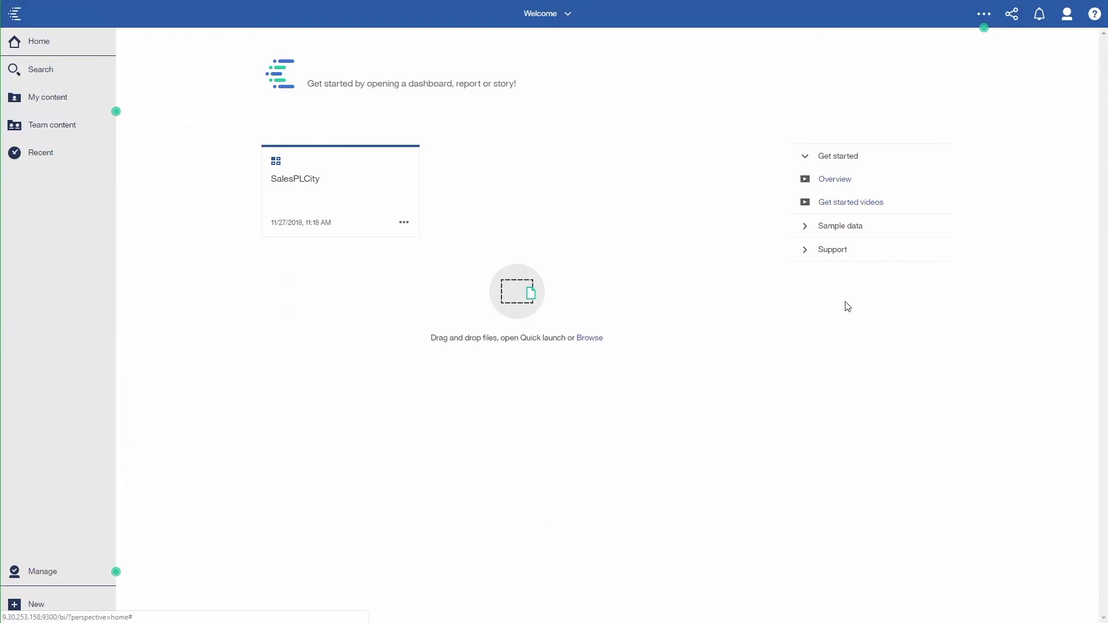
# Open SalesPLCity from Team content > A-Demo, now showing only European cities.
pyautogui.click(39, 127)
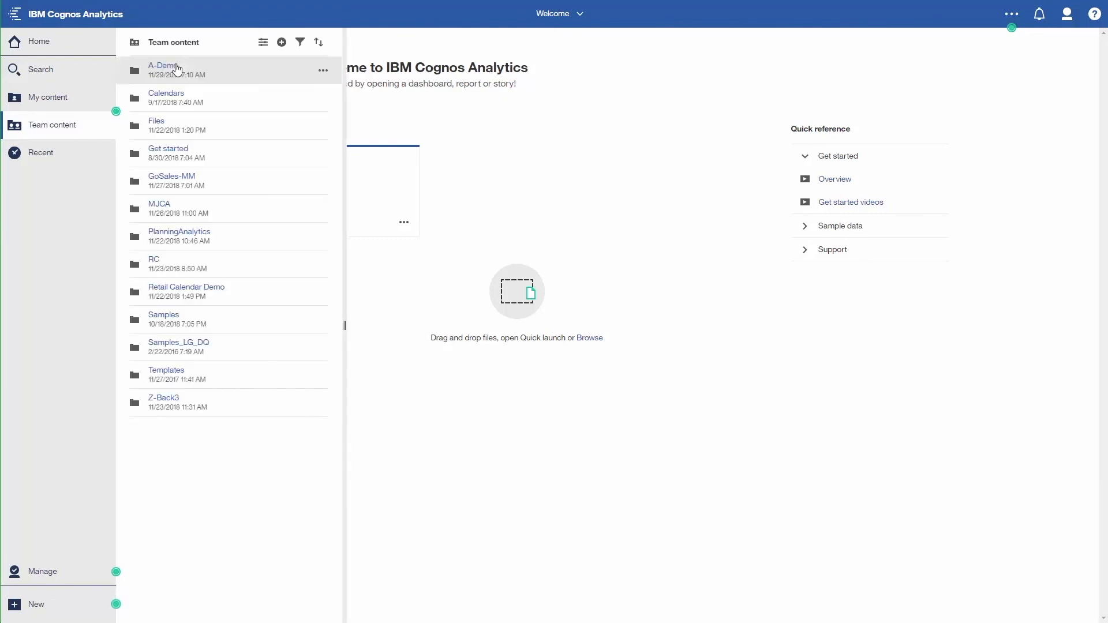
pyautogui.click(178, 70)
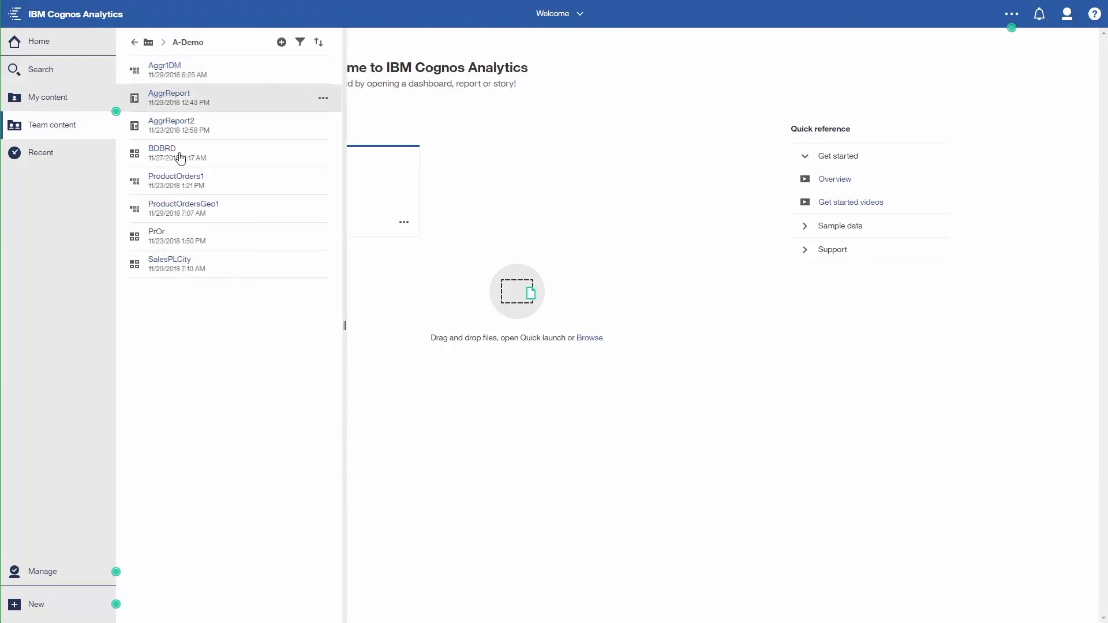
pyautogui.click(174, 263)
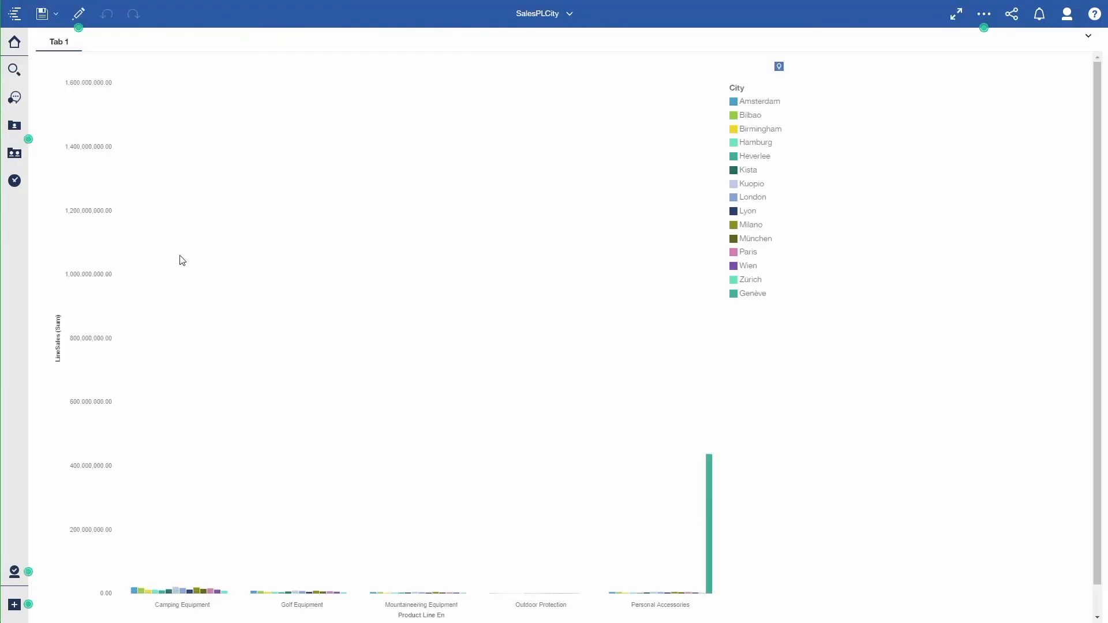